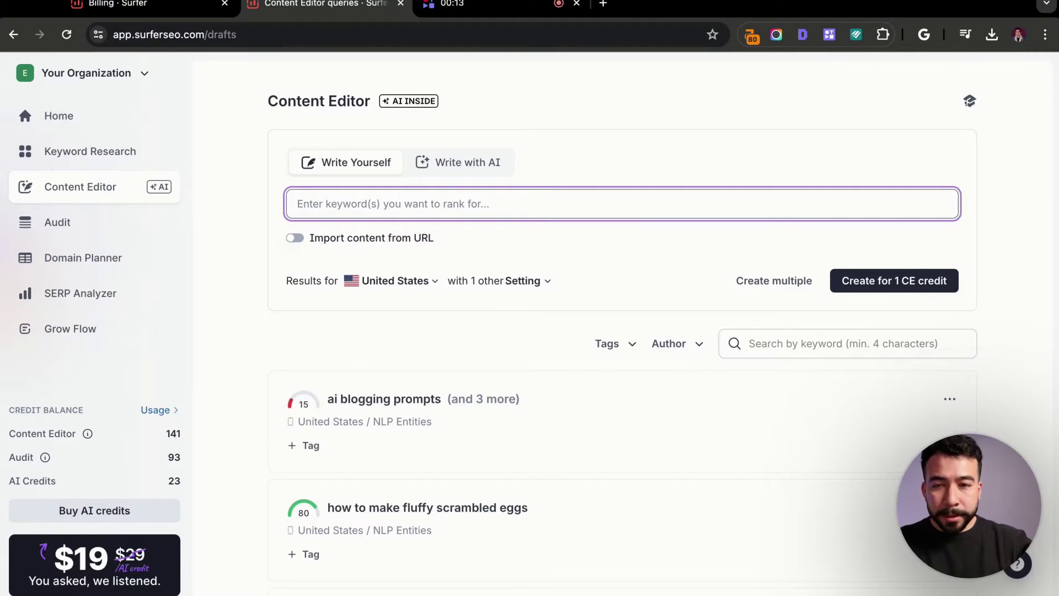
- Look over the AI credit package prices, then go back to the Content Editor drafts list
click(171, 16)
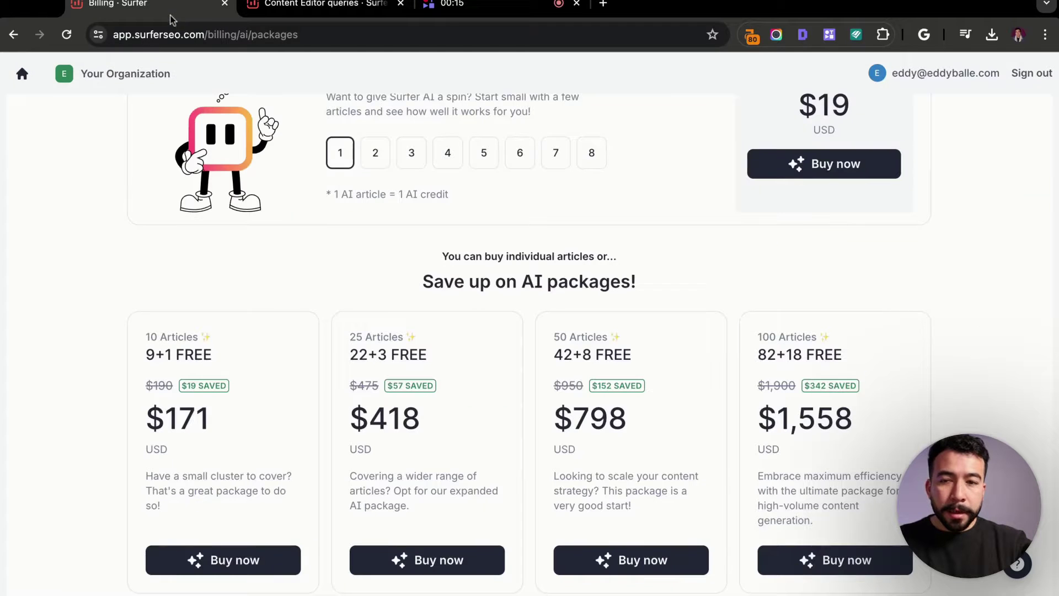
scroll(676, 256, up, 2)
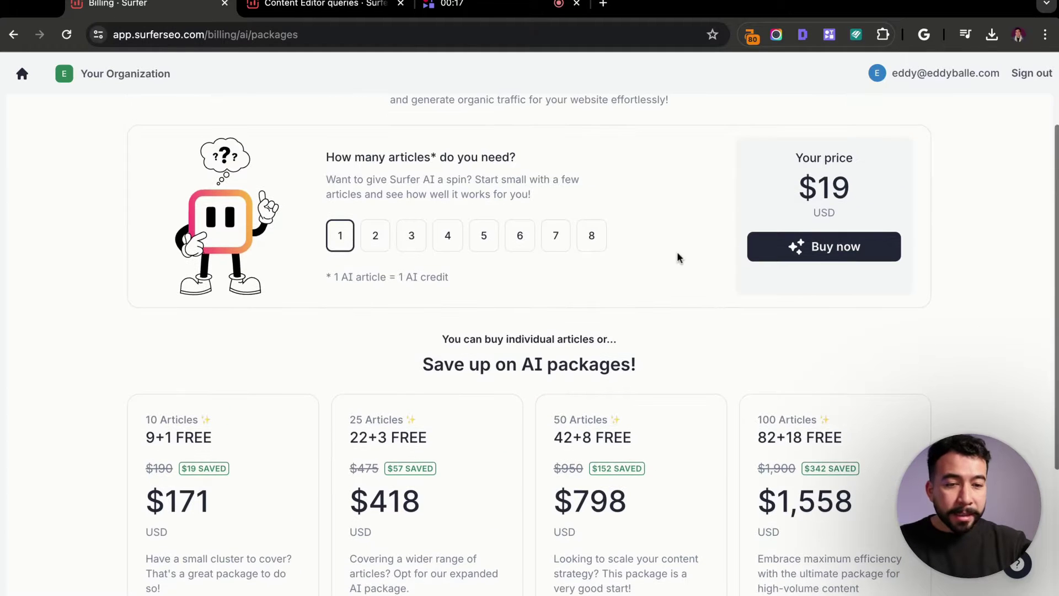
scroll(331, 389, down, 1)
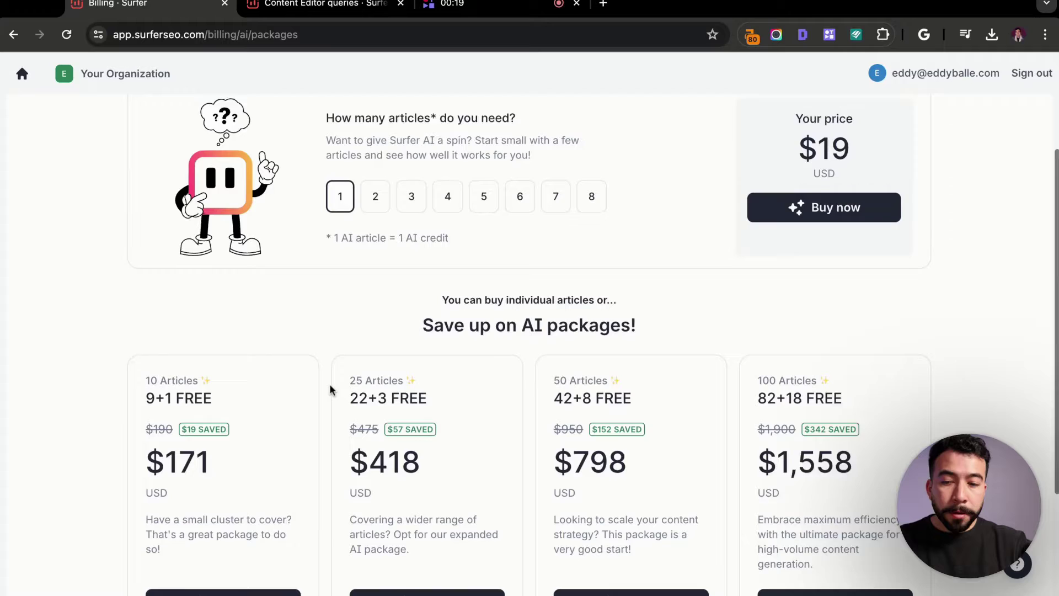
scroll(331, 389, down, 1)
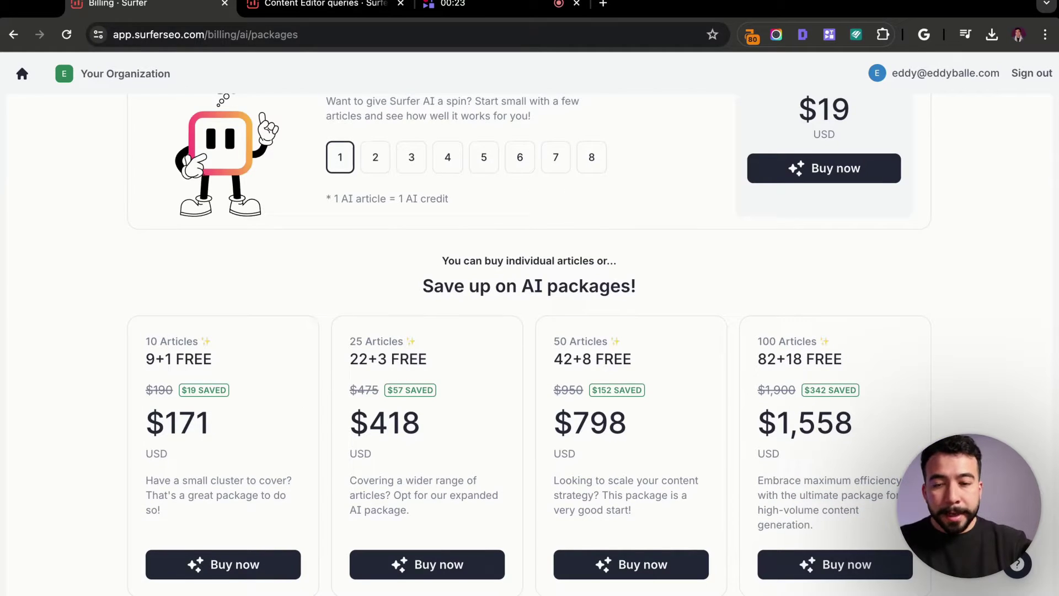
click(361, 6)
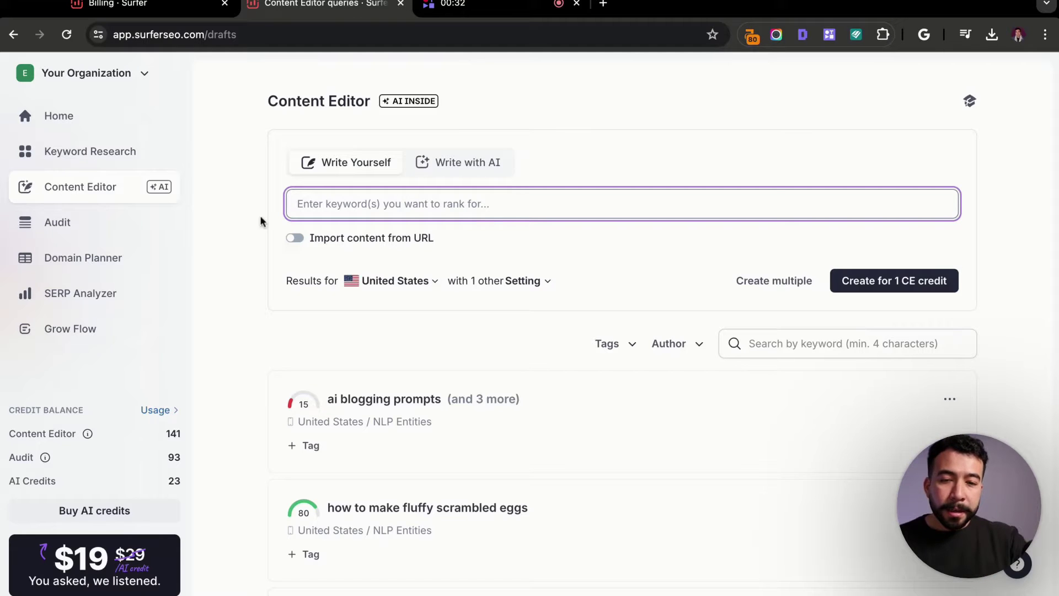
- Start a Write with AI draft for 'How to make fluffy scrambled eggs' and check its crawler setting
click(464, 171)
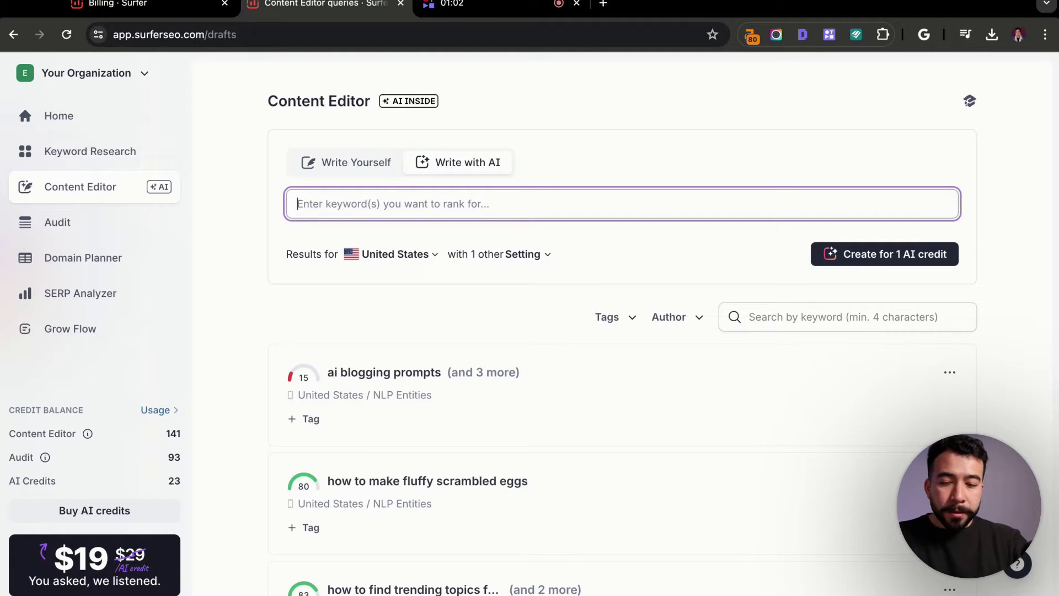
text(How to m)
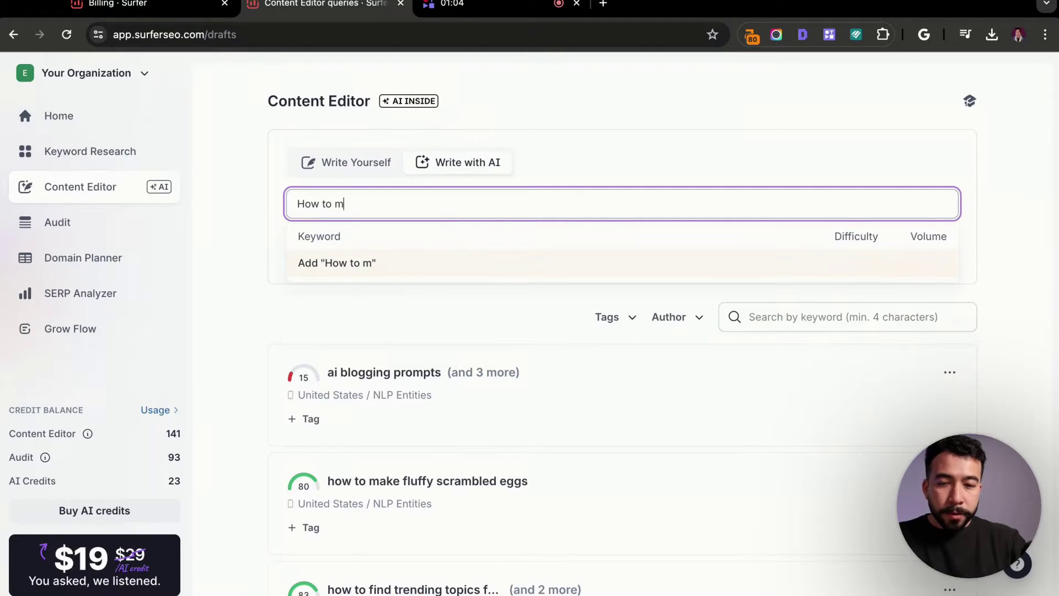
text(ake fluffy scrambled eggs)
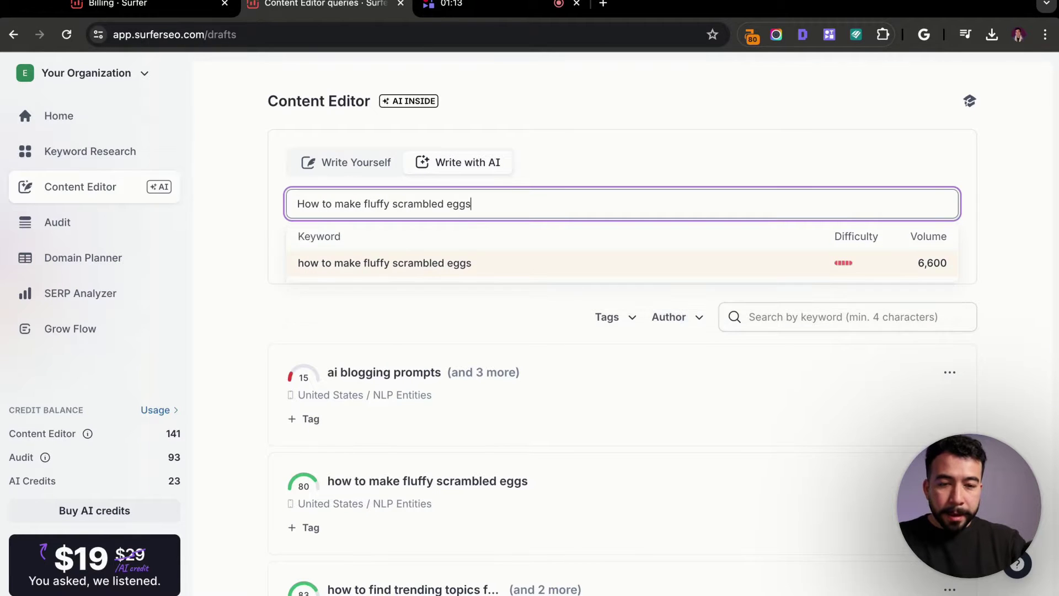
key(Return)
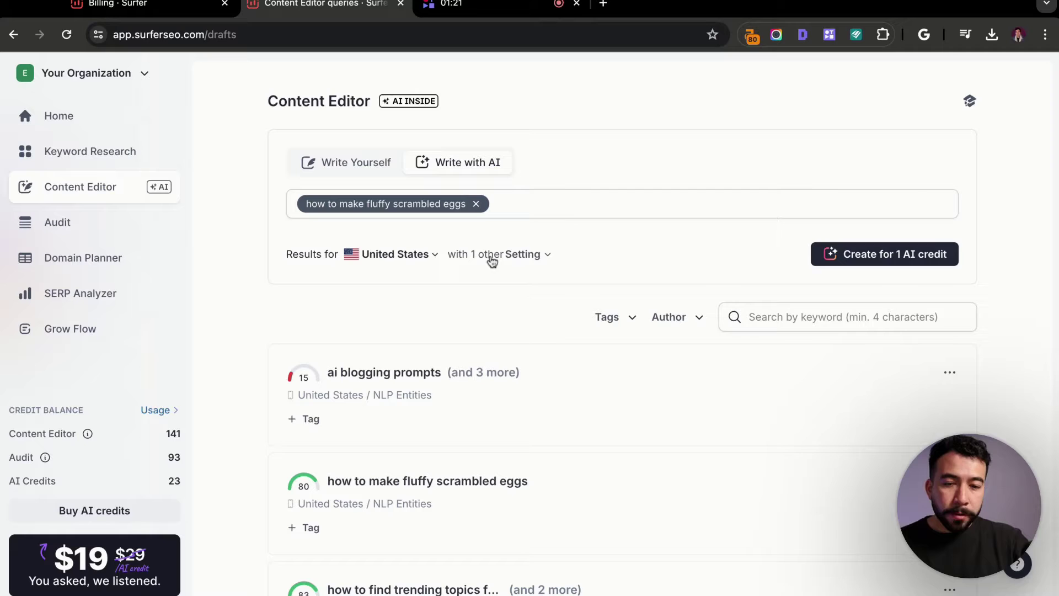
click(491, 260)
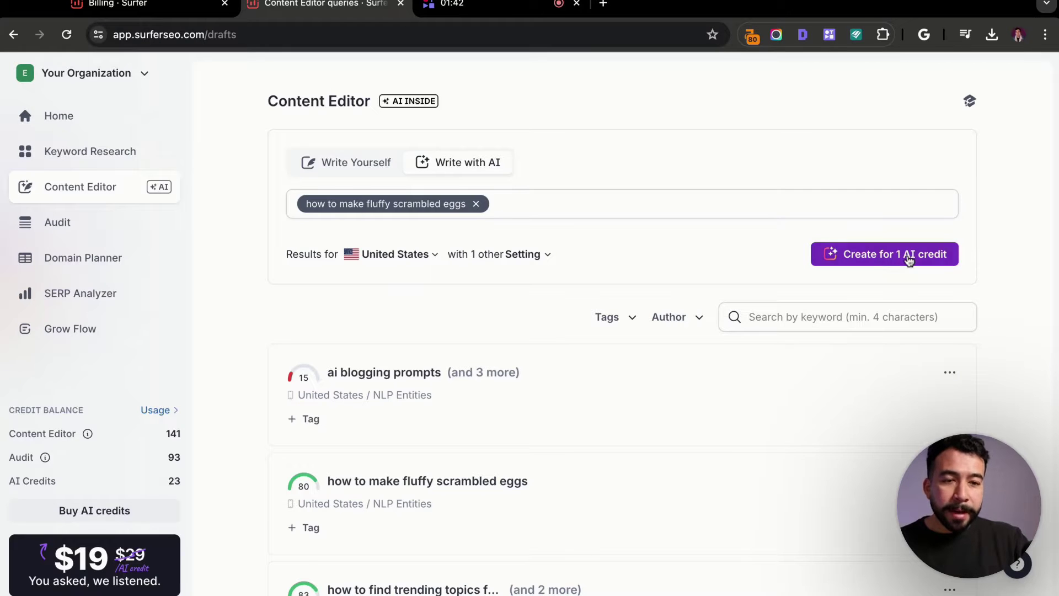
- Create the fluffy scrambled eggs AI draft for 1 AI credit
click(909, 259)
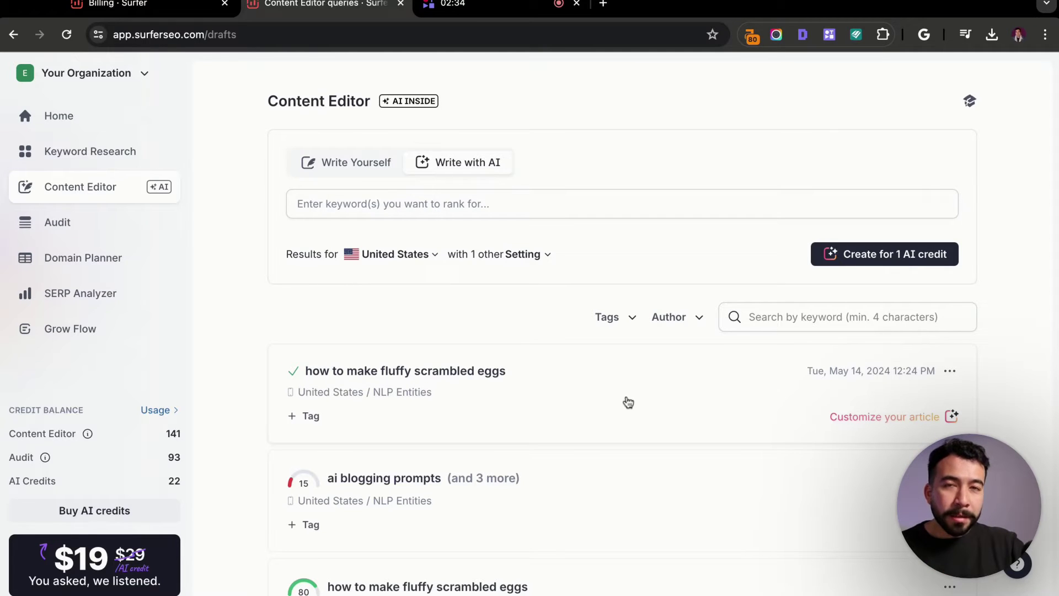
- Open the new scrambled eggs draft and keep Blog Post with the Auto - SERP based tone
click(623, 403)
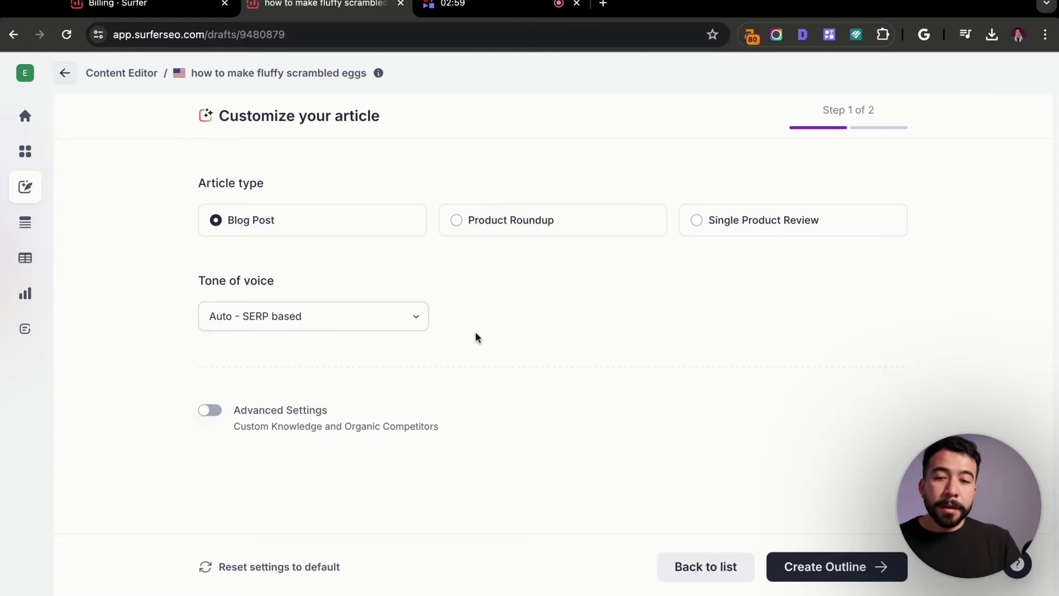
click(384, 328)
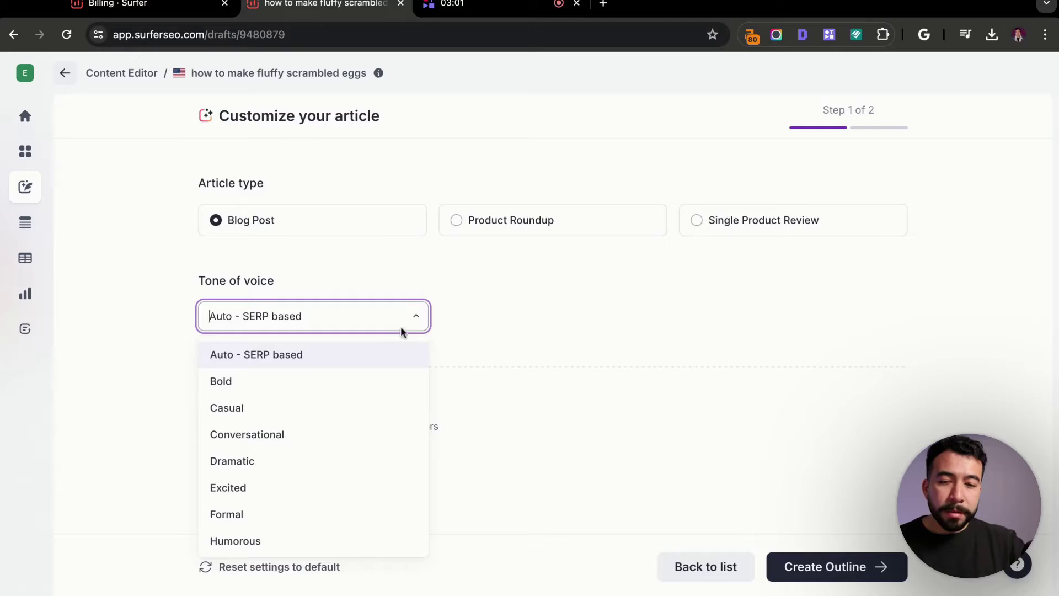
scroll(313, 458, down, 5)
scroll(314, 474, up, 5)
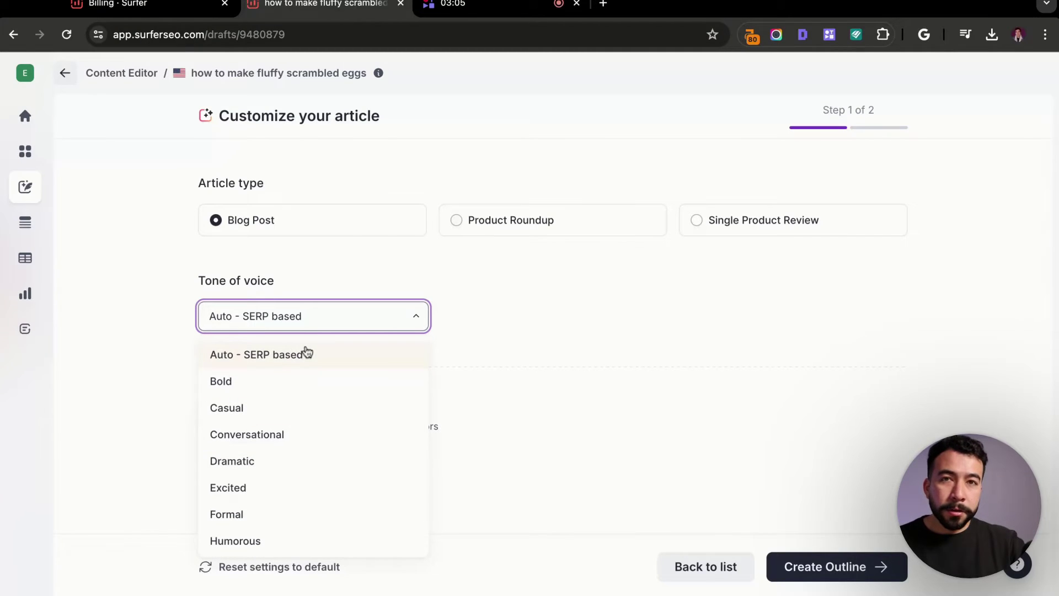
click(307, 354)
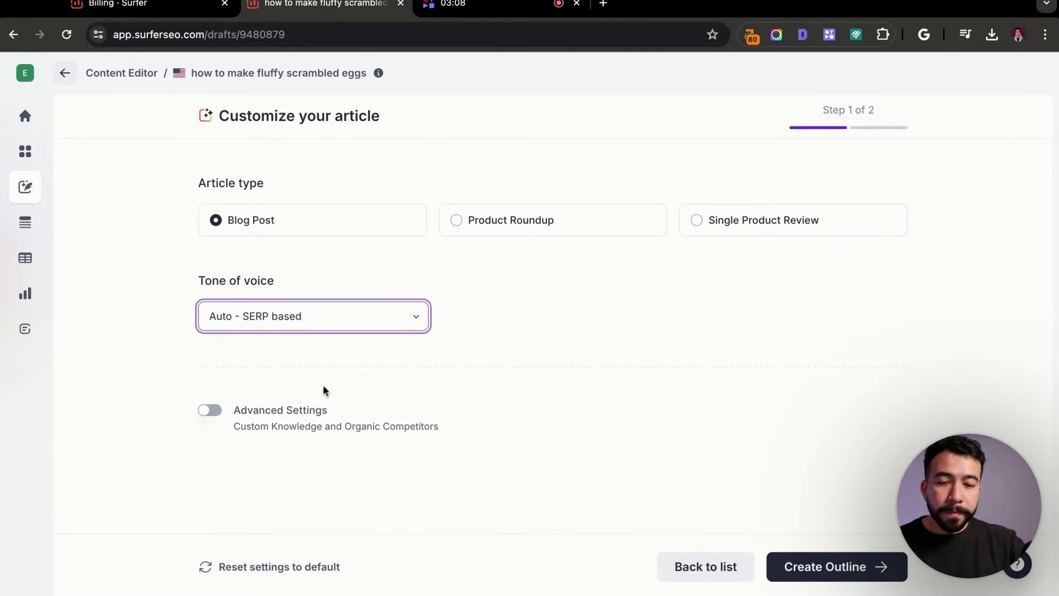
- Enable Advanced Settings and look through the custom knowledge, anti-AI detection and Organic competitors options
click(211, 411)
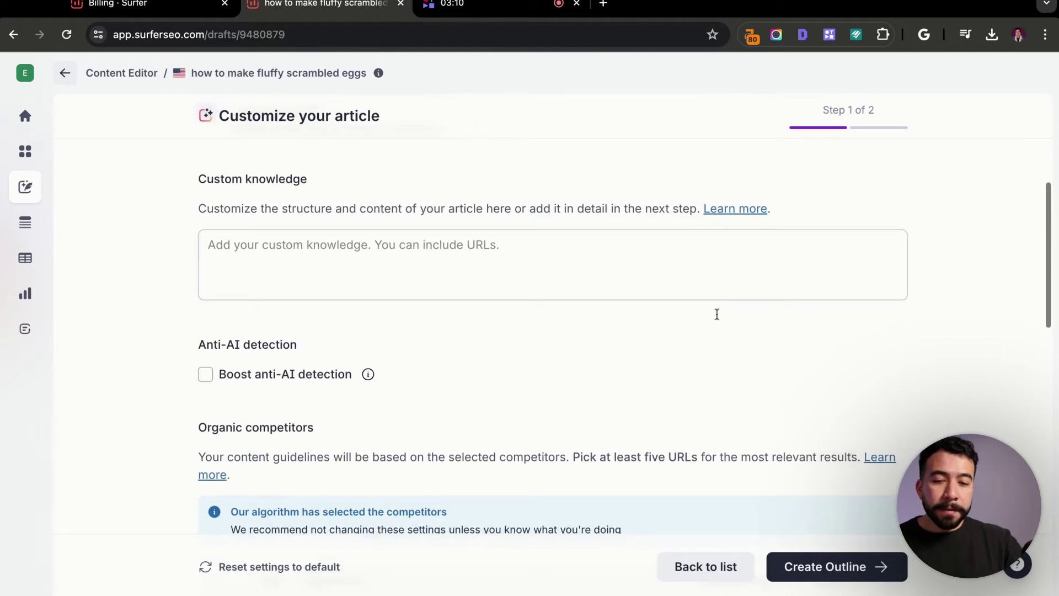
scroll(1019, 329, up, 2)
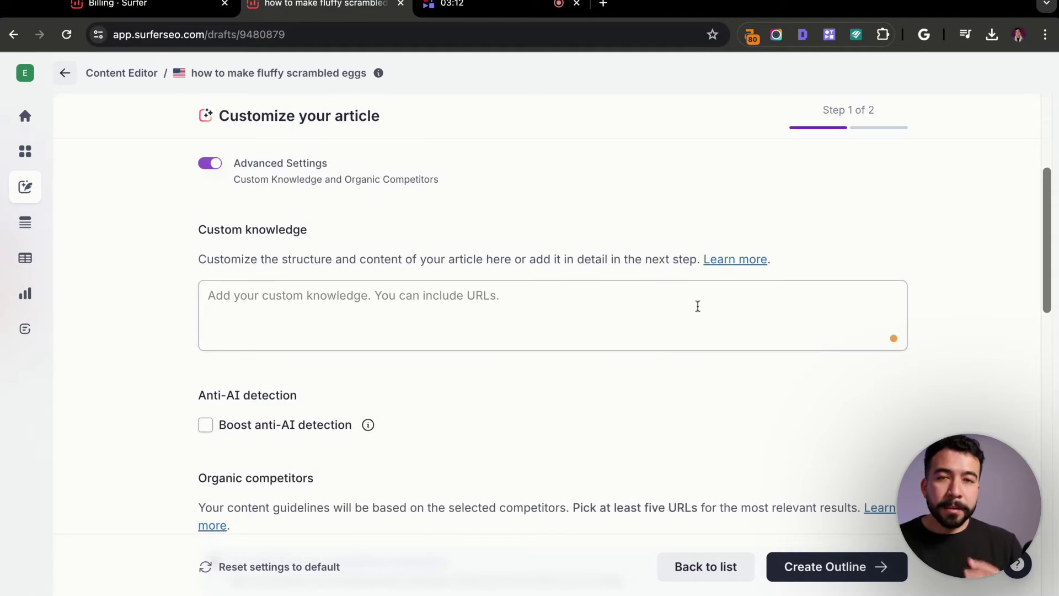
scroll(416, 358, down, 1)
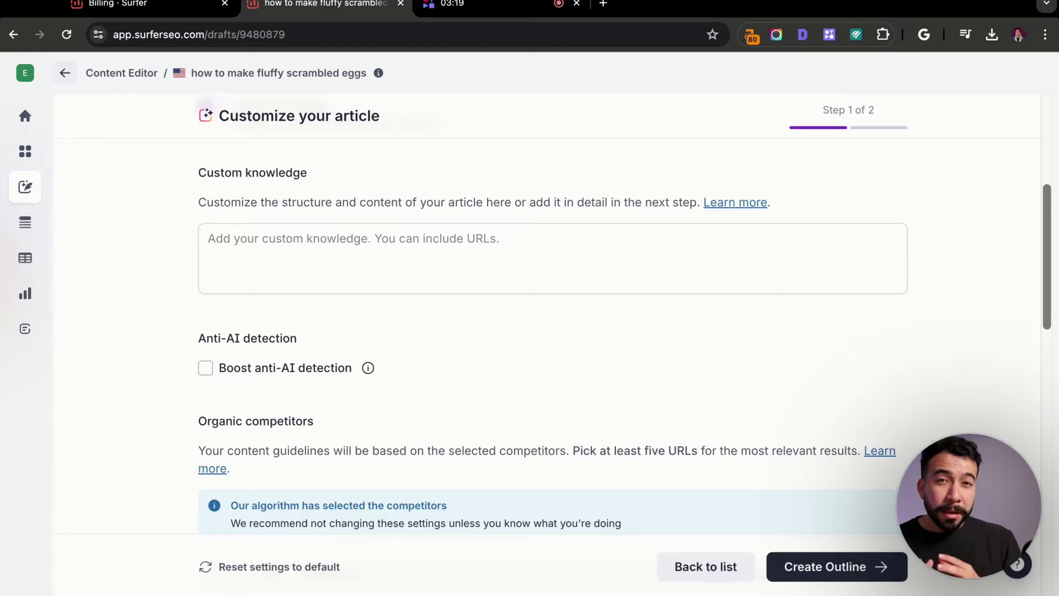
scroll(929, 346, down, 4)
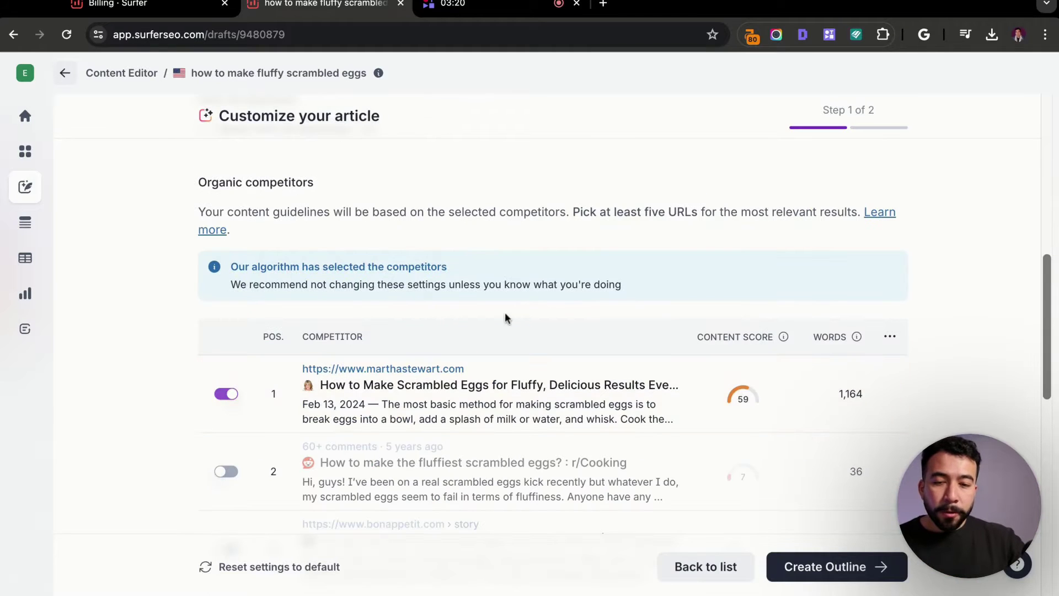
scroll(947, 386, down, 2)
scroll(948, 386, up, 1)
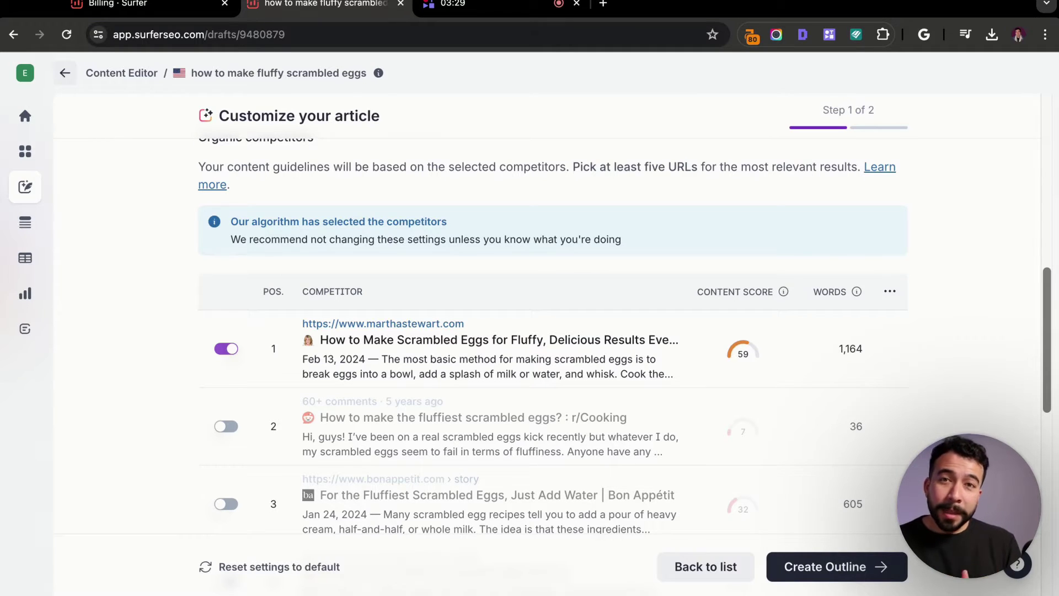
scroll(552, 331, down, 3)
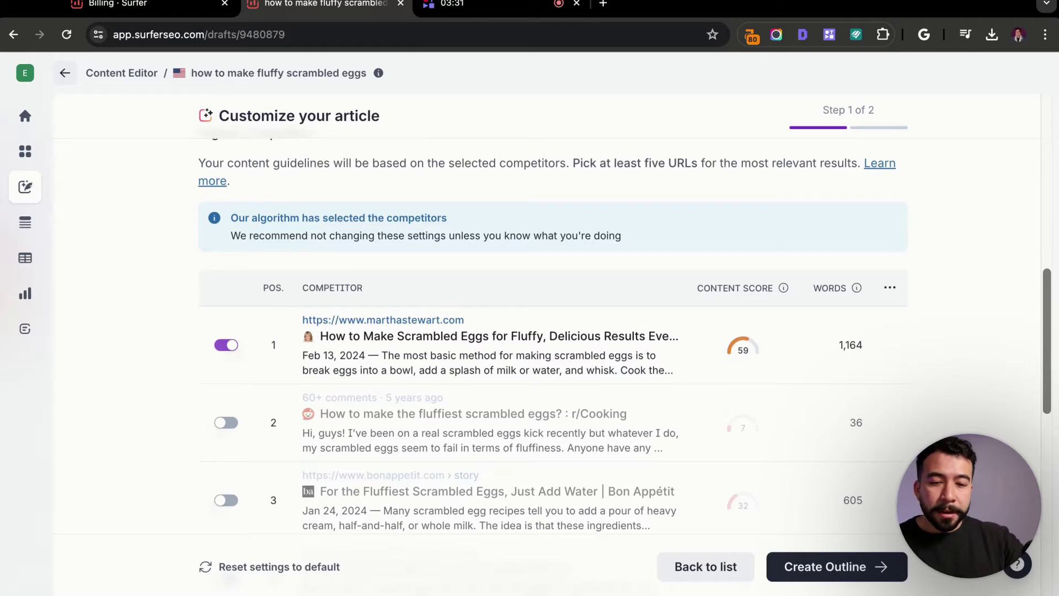
scroll(529, 366, down, 1)
scroll(496, 353, down, 1)
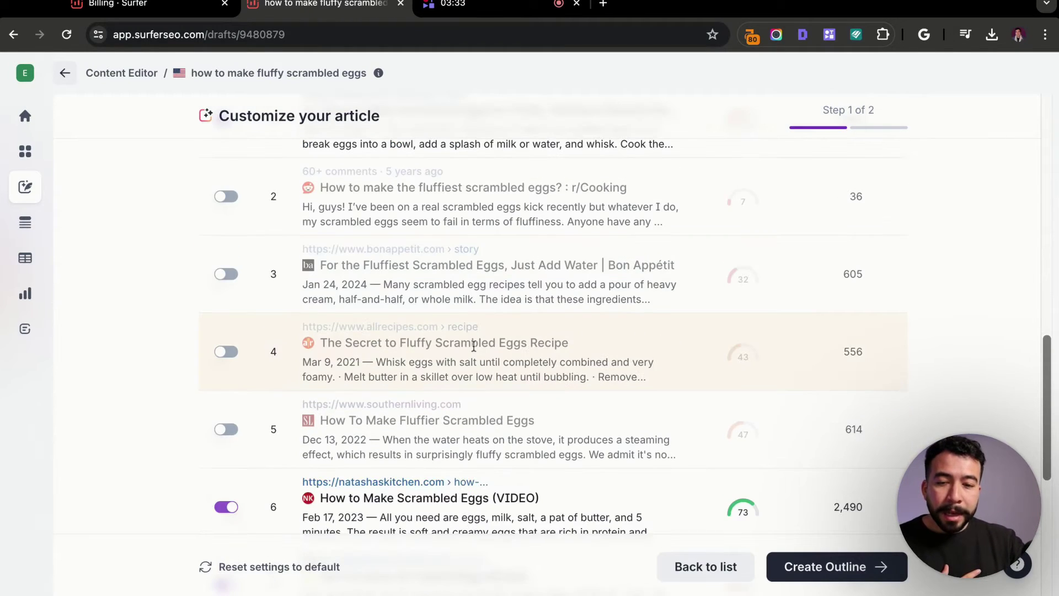
scroll(450, 347, up, 2)
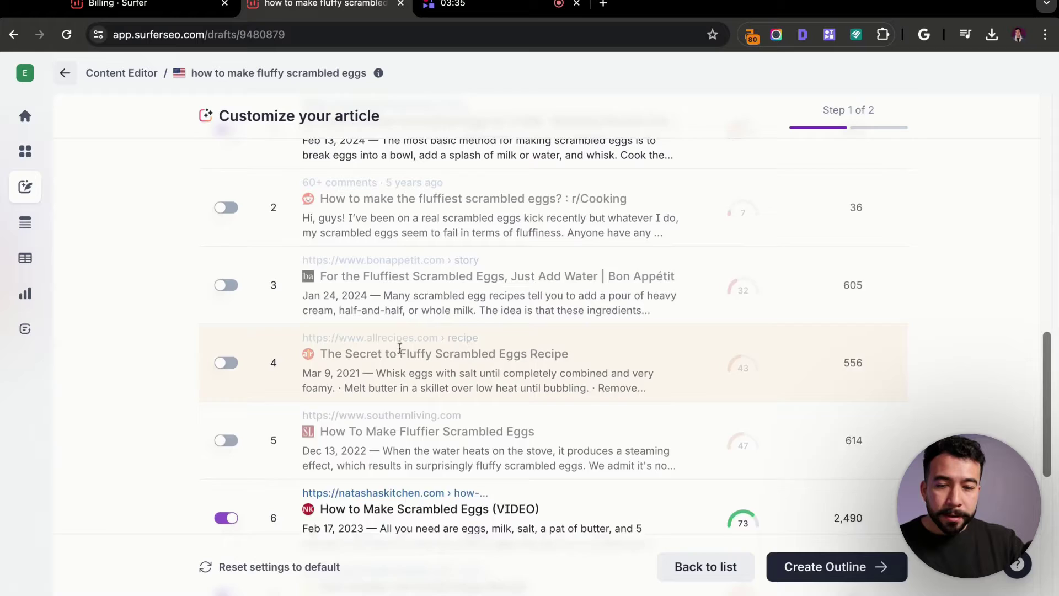
scroll(400, 347, up, 2)
scroll(671, 299, down, 2)
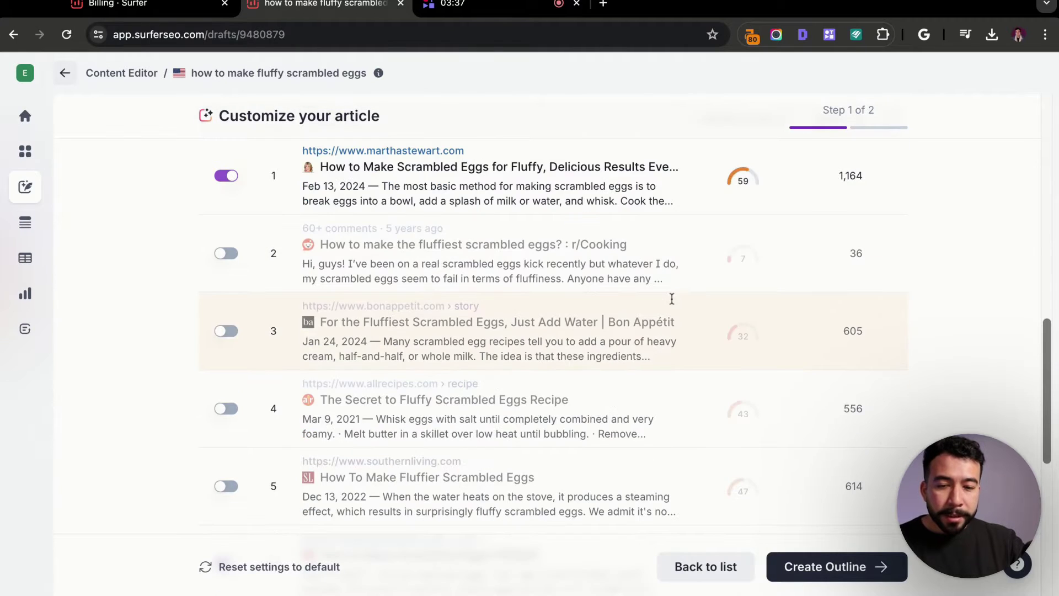
scroll(852, 301, down, 2)
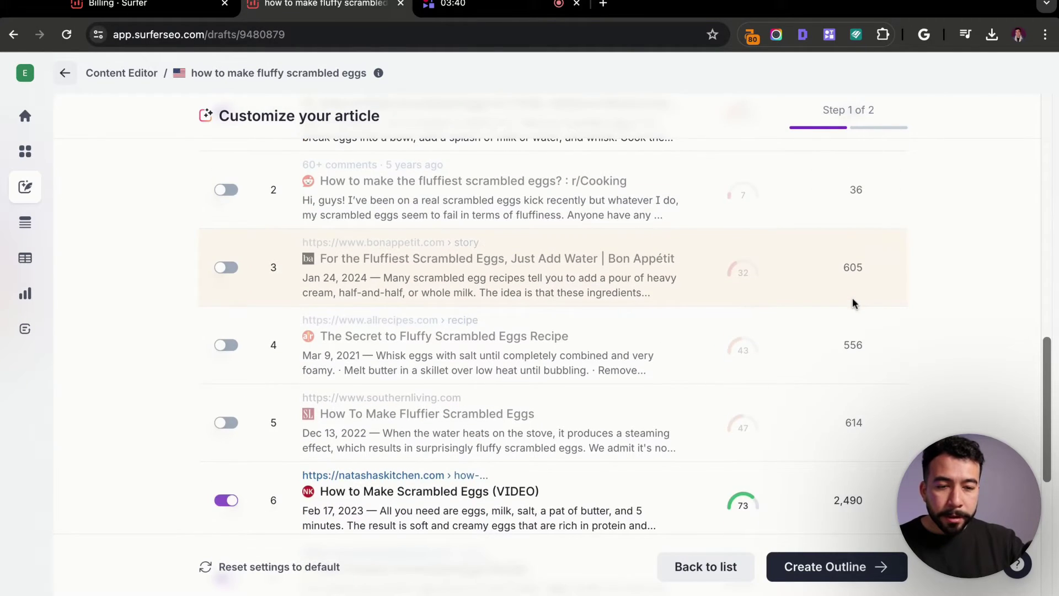
scroll(852, 301, down, 7)
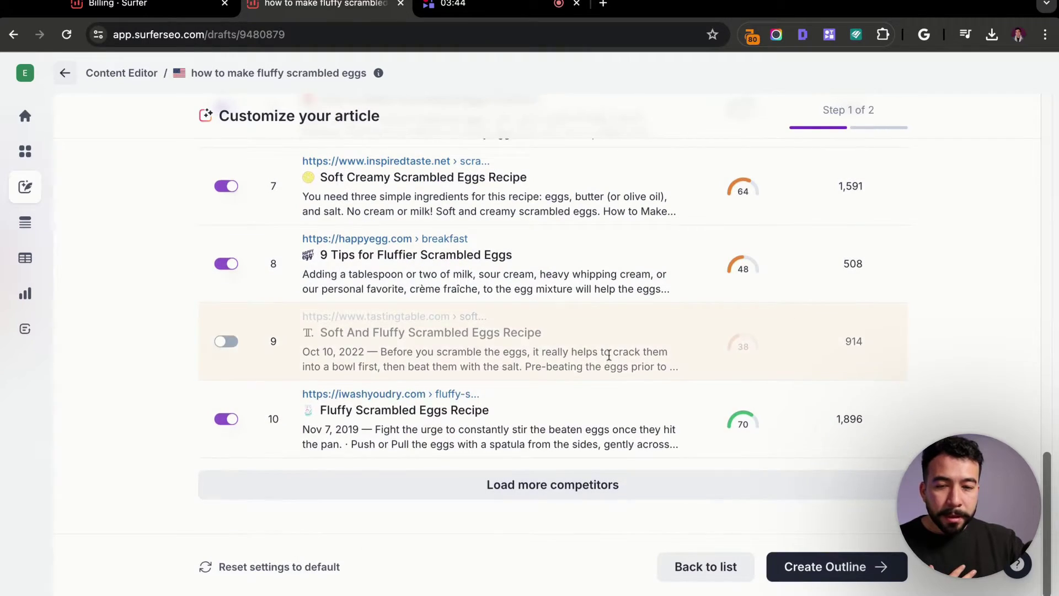
scroll(609, 355, up, 10)
scroll(609, 354, up, 2)
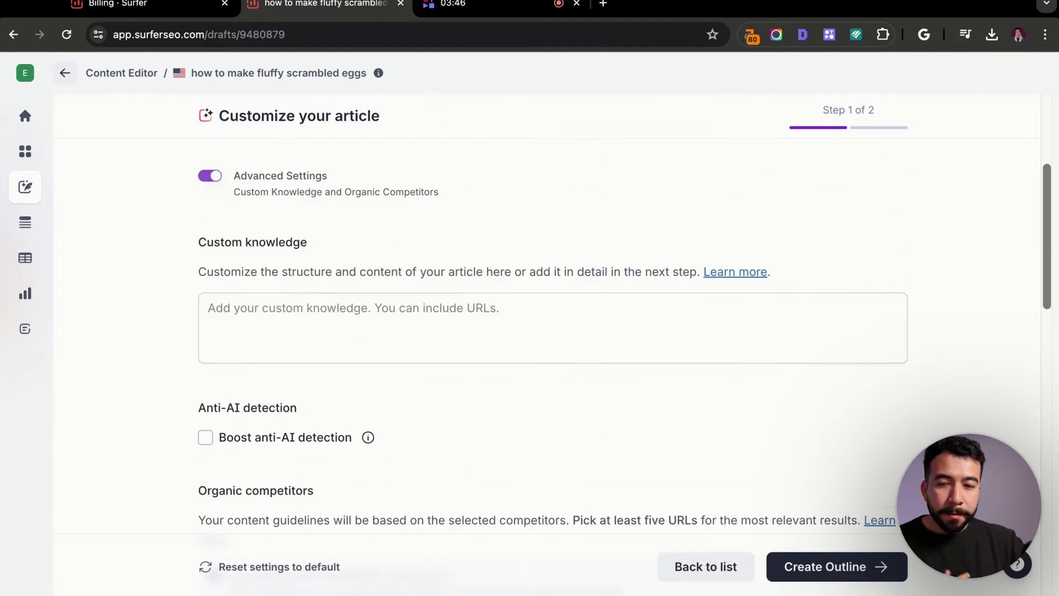
- Add custom knowledge: 'I have experience making the fluffiest eggs known to man' and winning a competition reward
click(629, 324)
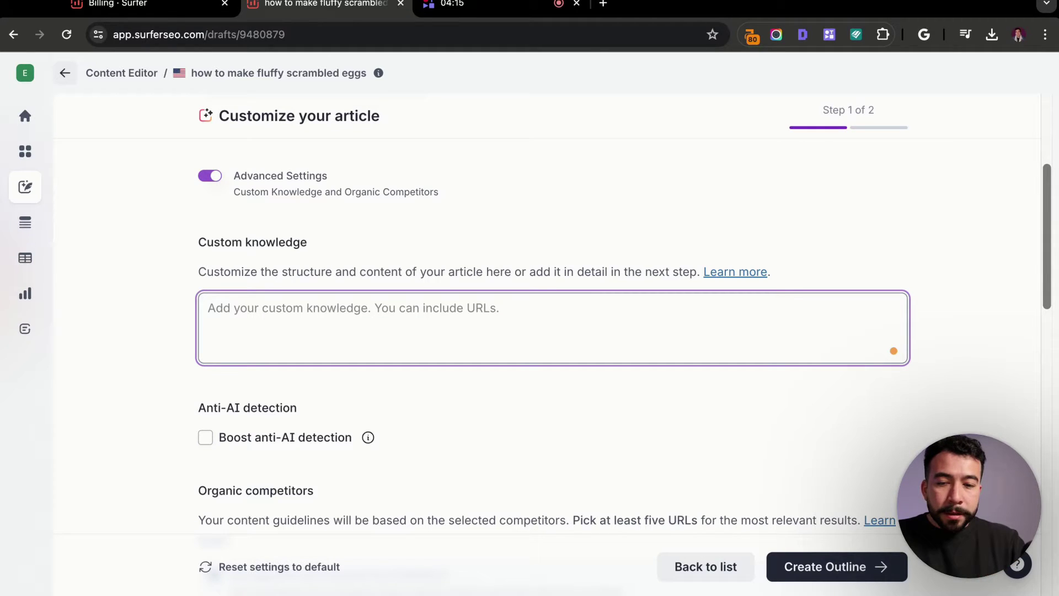
text(I have expere)
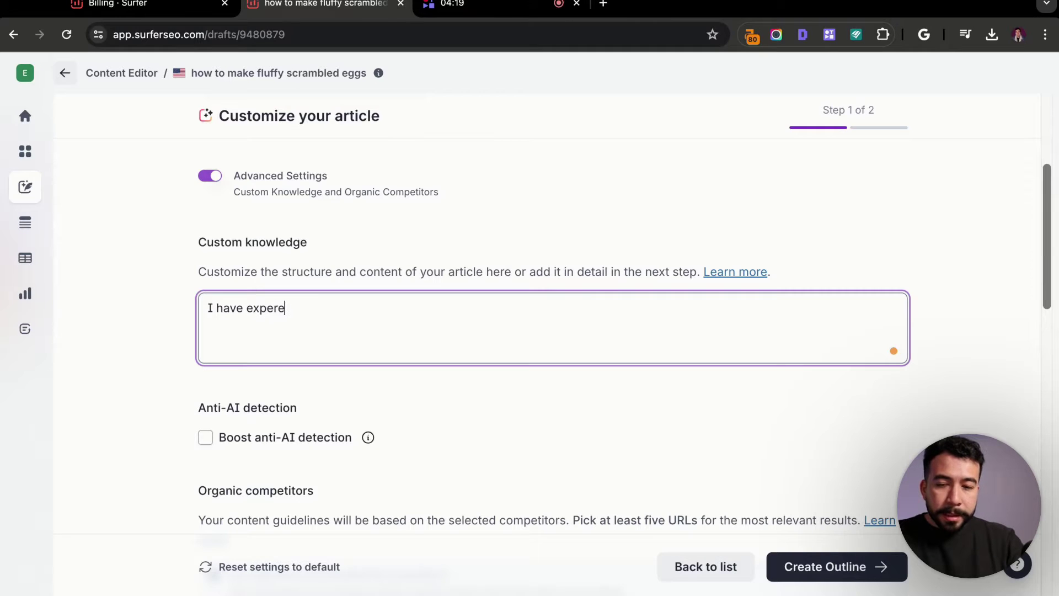
key(BackSpace)
text(ience making the fliff)
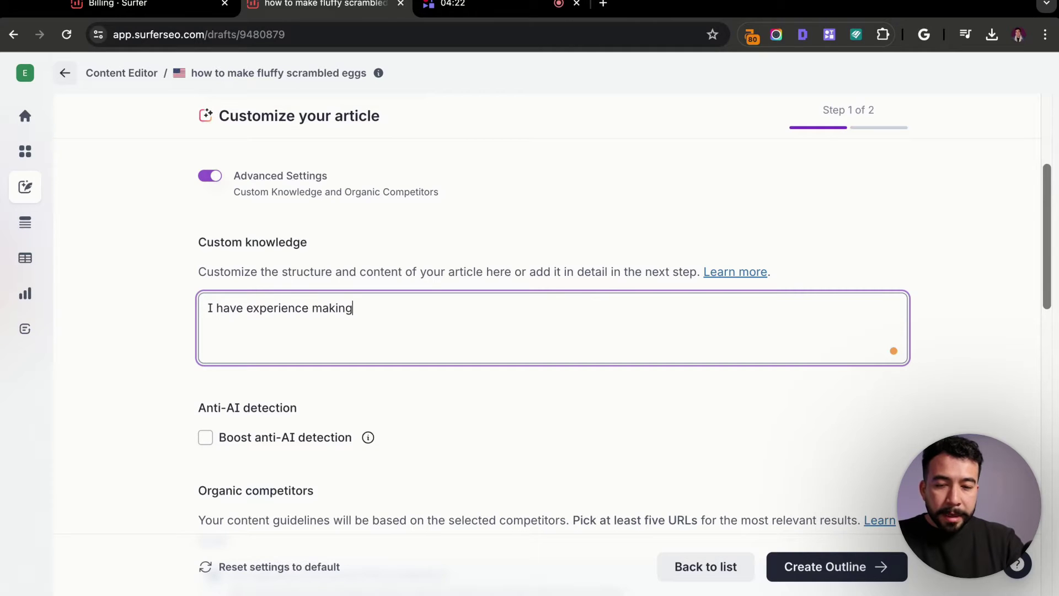
key(BackSpace)
key(BackSpace)
key(BackSpace)
text(uffiest eg)
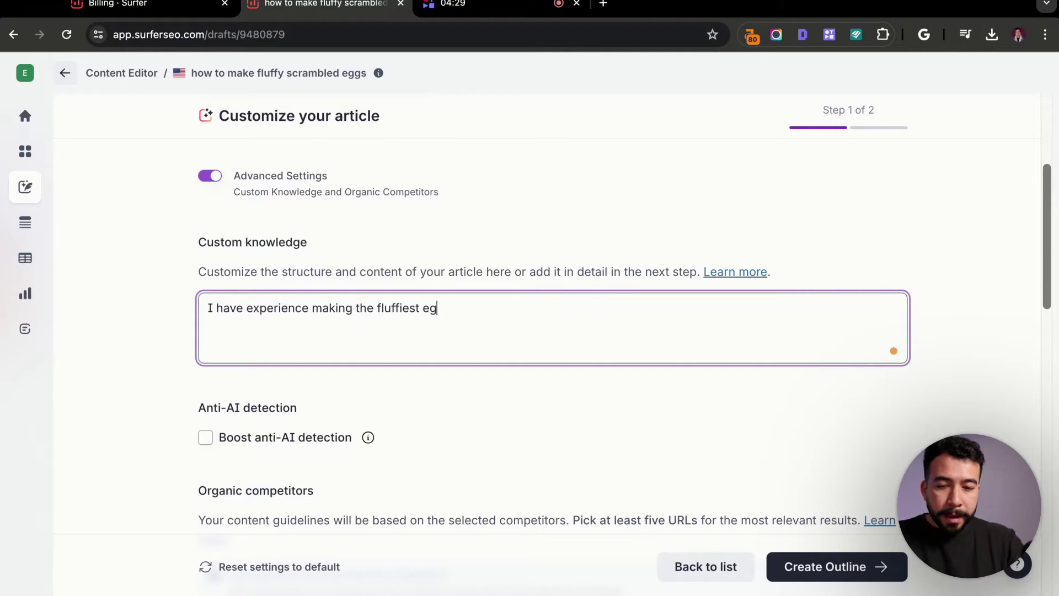
text(gs known to )
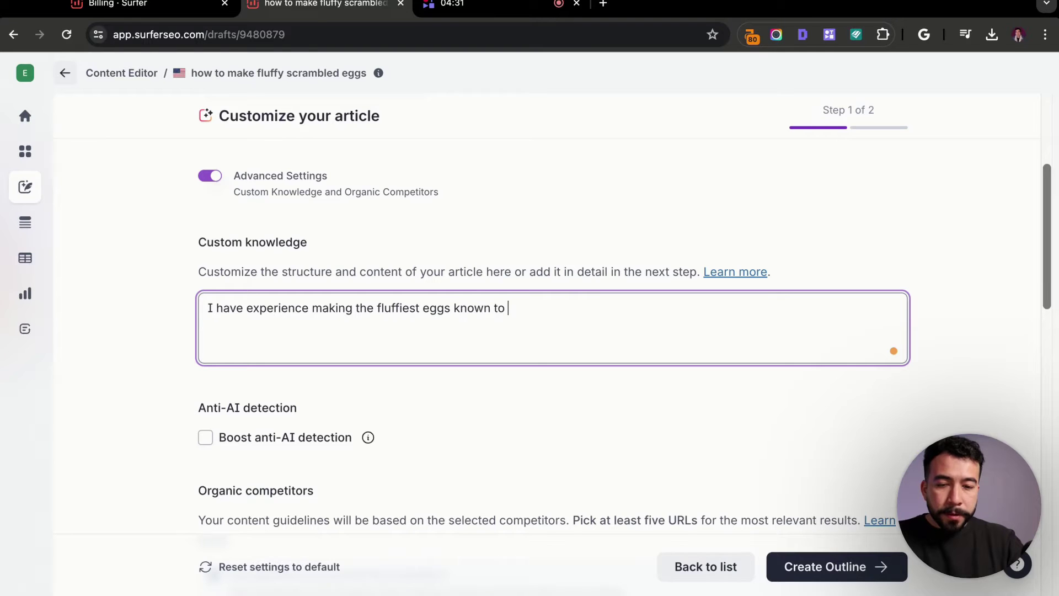
text(man. I even wo)
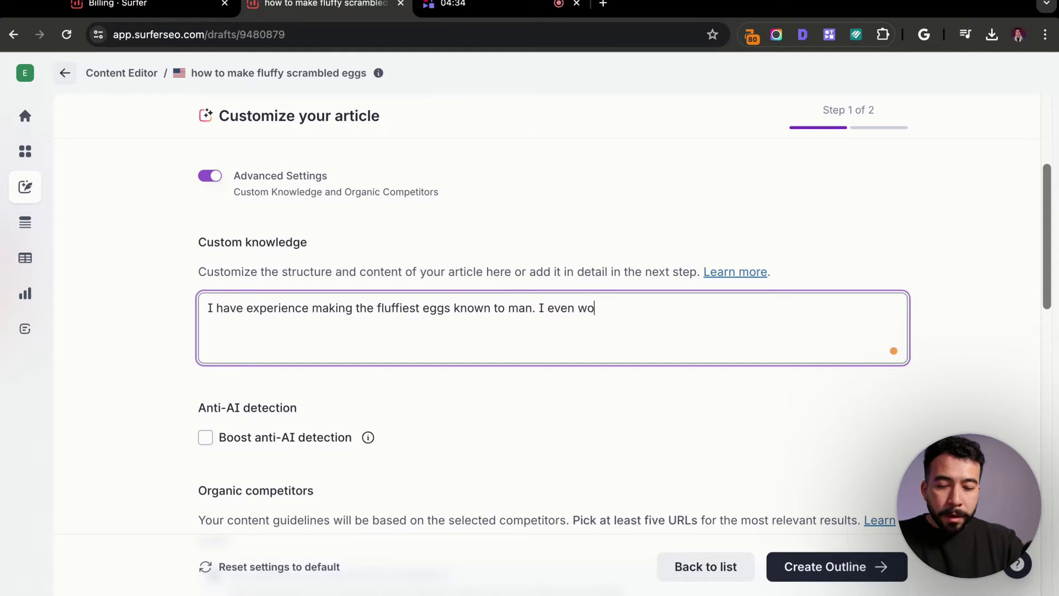
text(n a competition th)
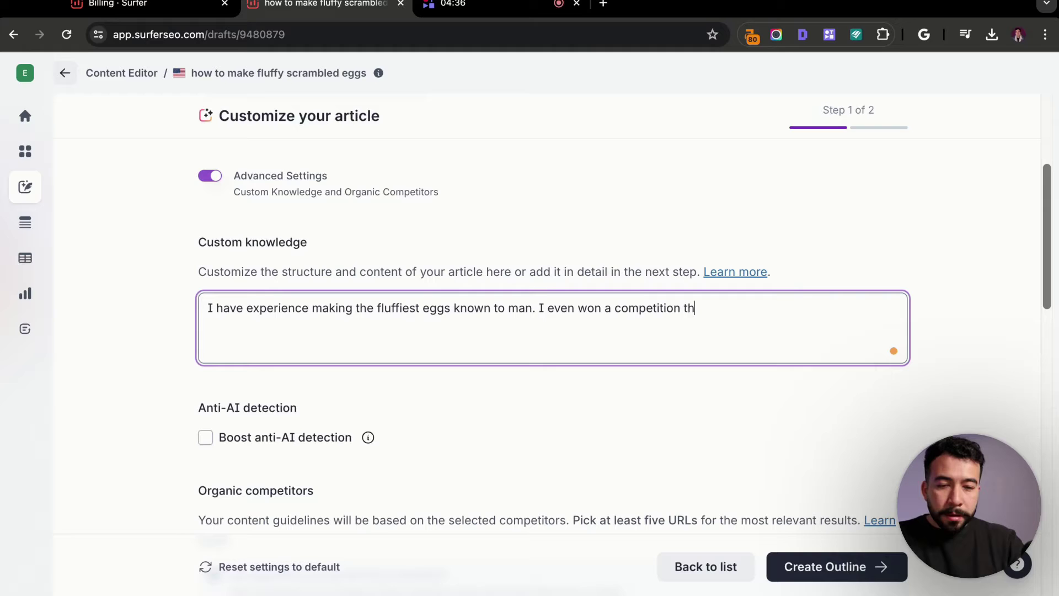
text(at gave me an )
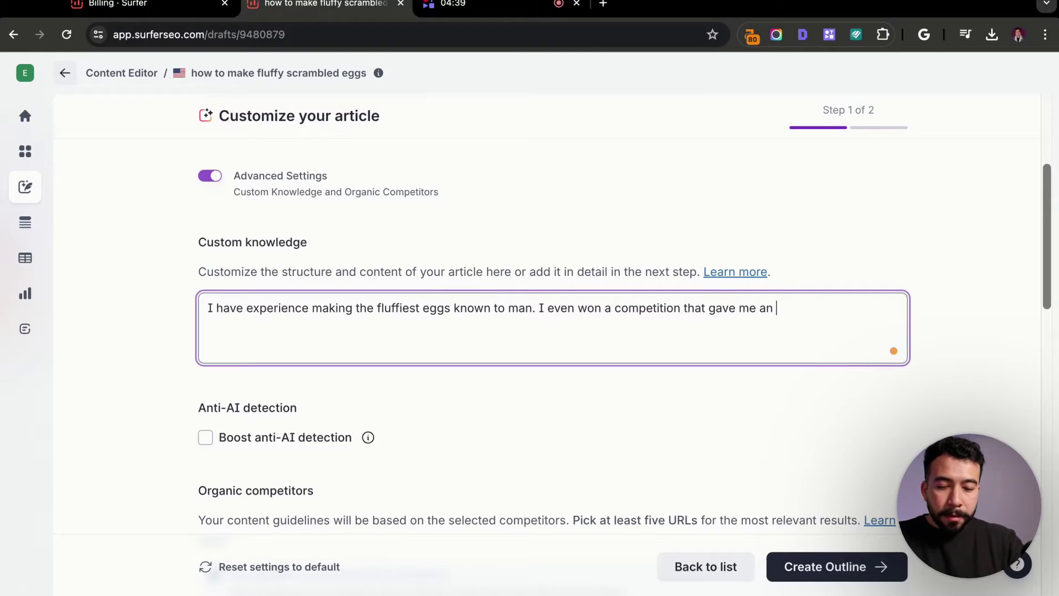
text(reward for the best)
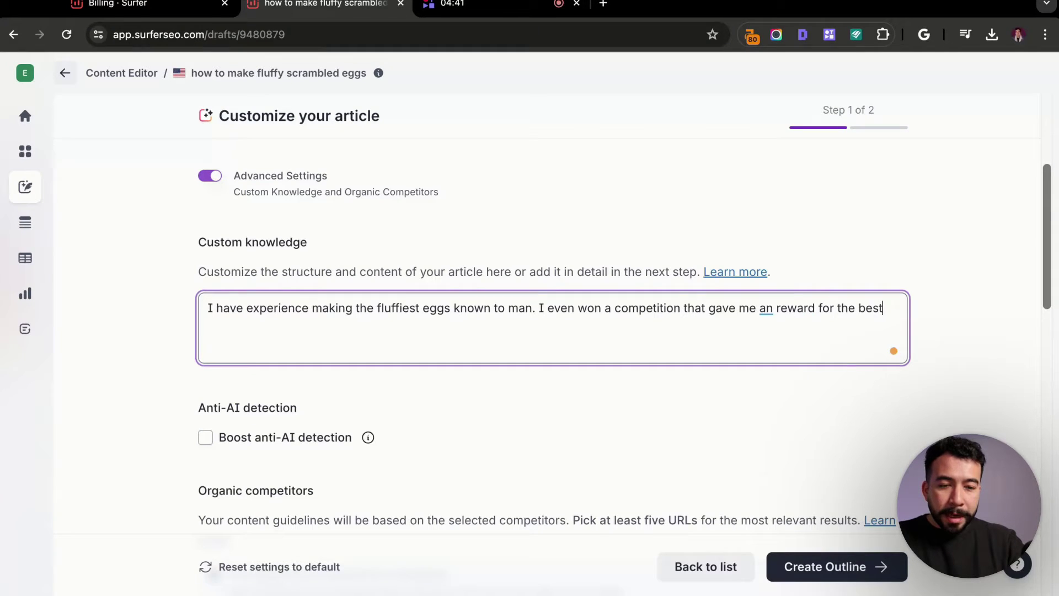
text( fluffliest screa)
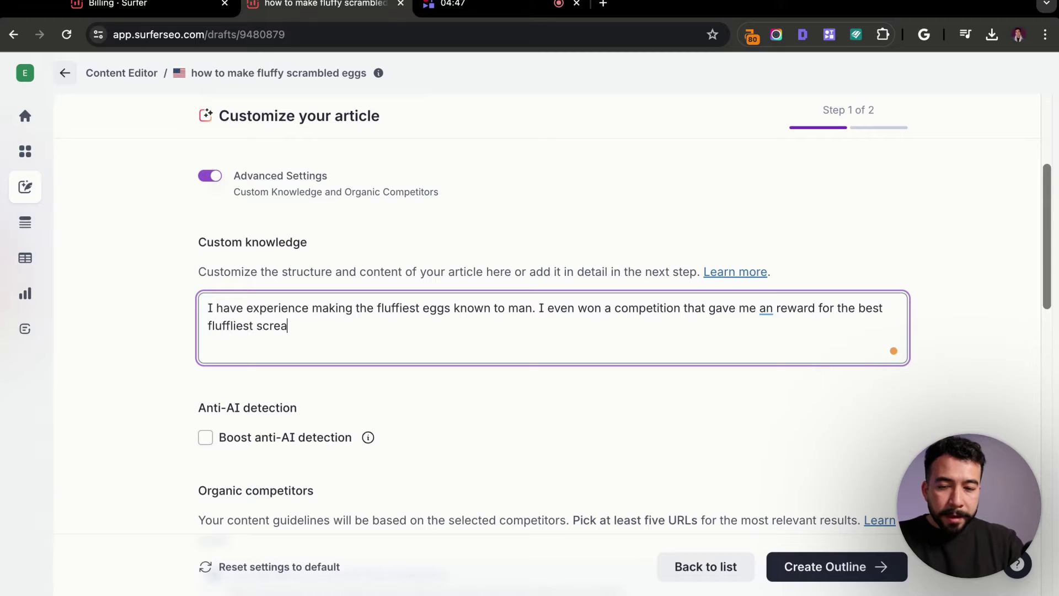
text(mbled eggs.)
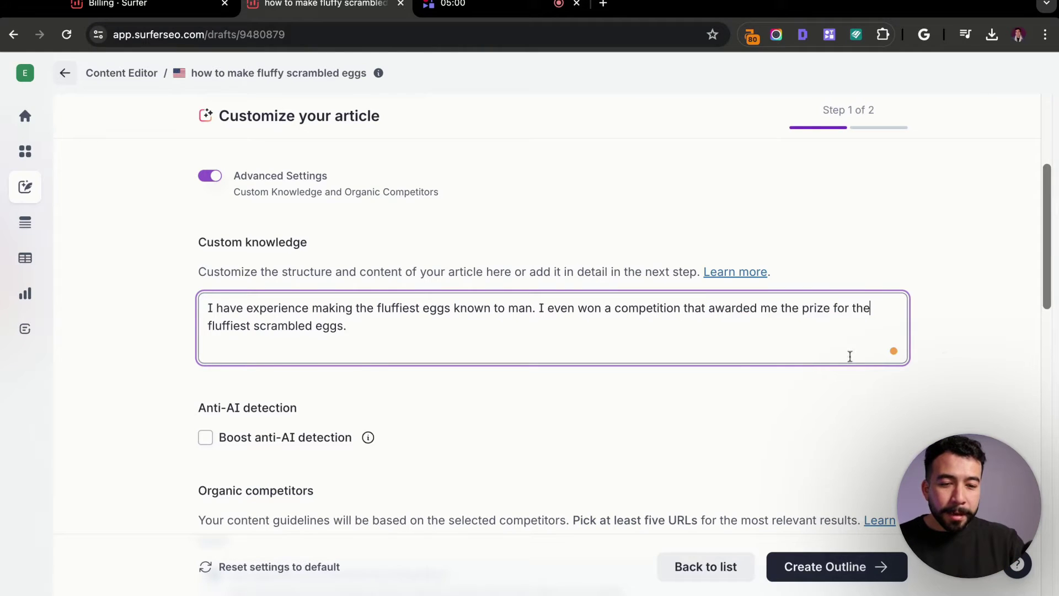
scroll(849, 359, down, 2)
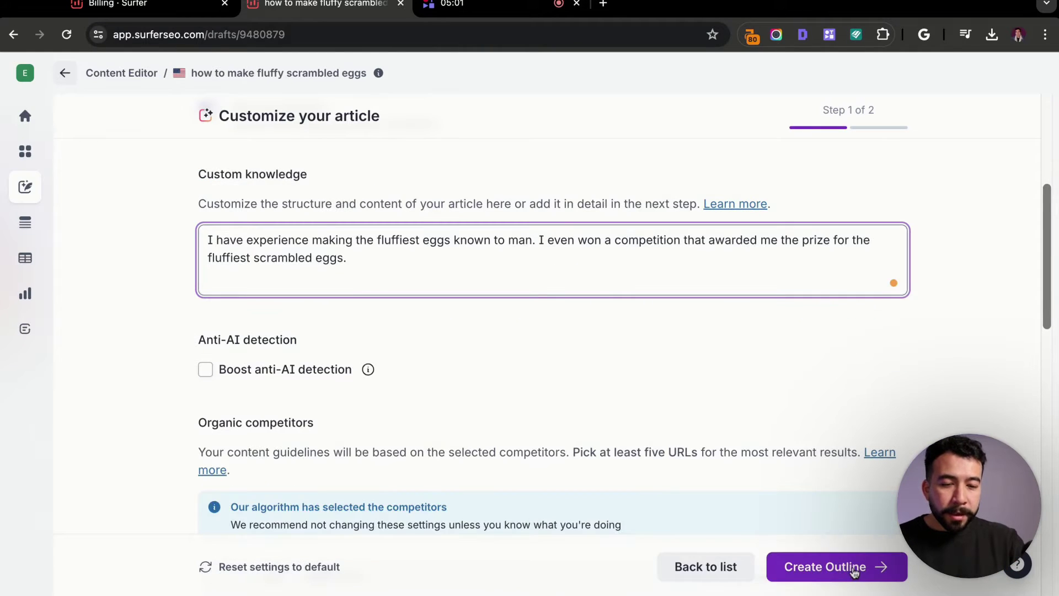
- Run Create Outline to build the fluffy scrambled eggs outline from these settings
click(858, 573)
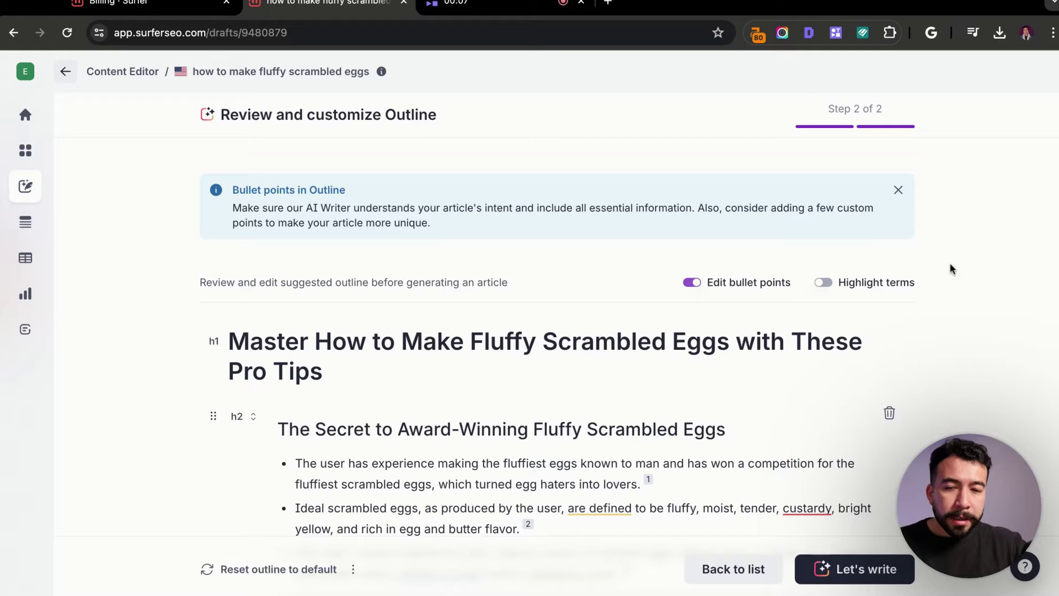
scroll(797, 260, down, 2)
click(822, 216)
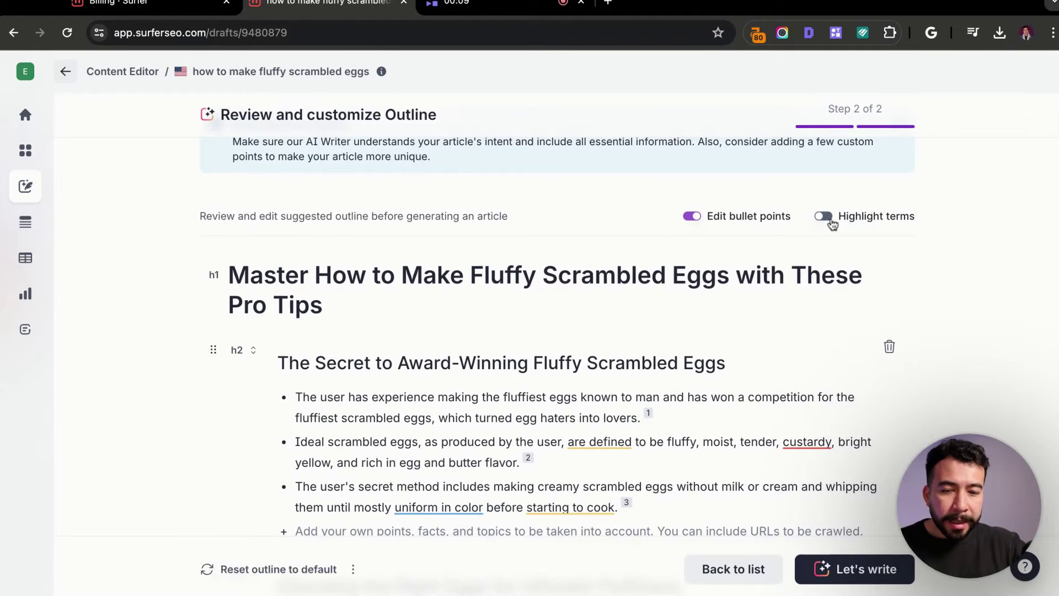
scroll(874, 250, down, 1)
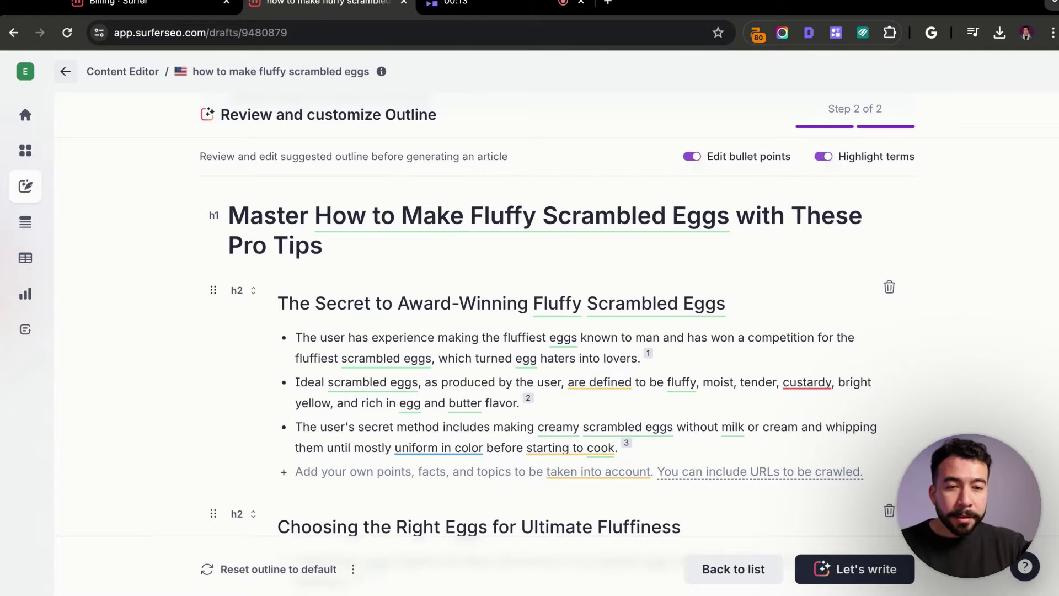
click(694, 159)
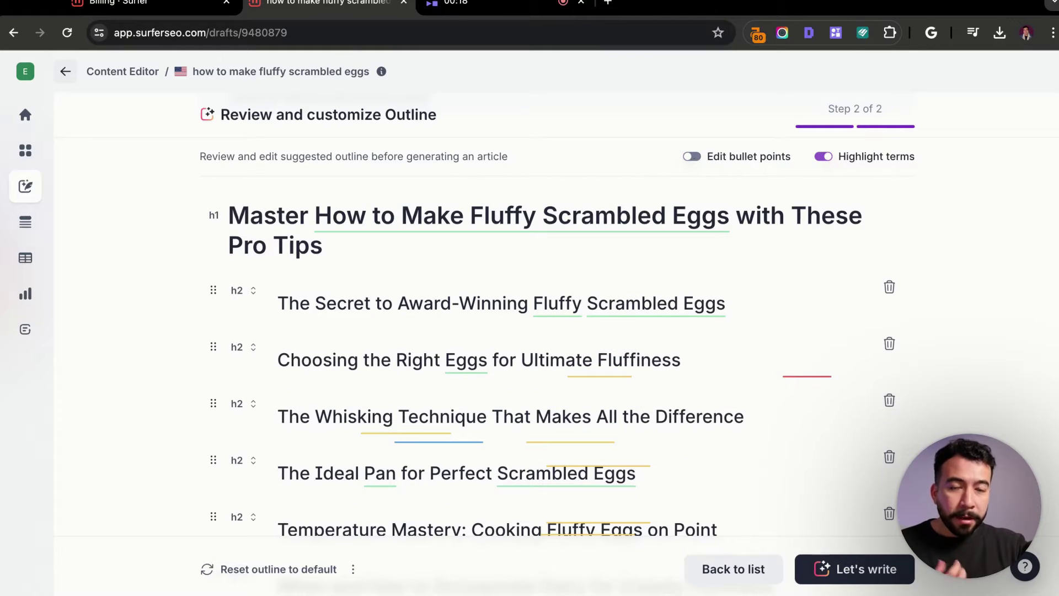
click(692, 157)
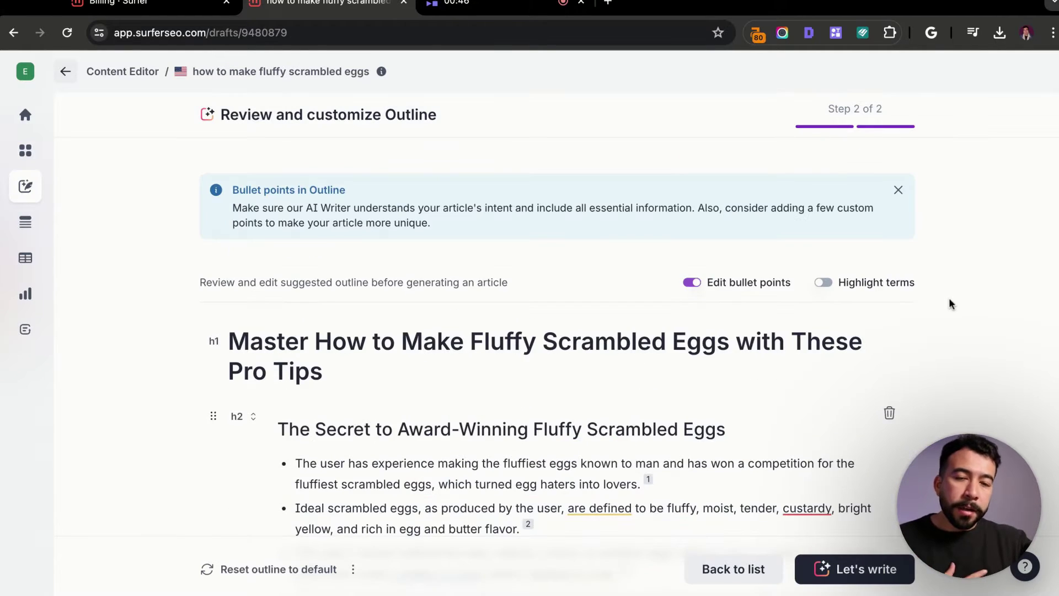
scroll(948, 297, down, 3)
scroll(552, 353, down, 2)
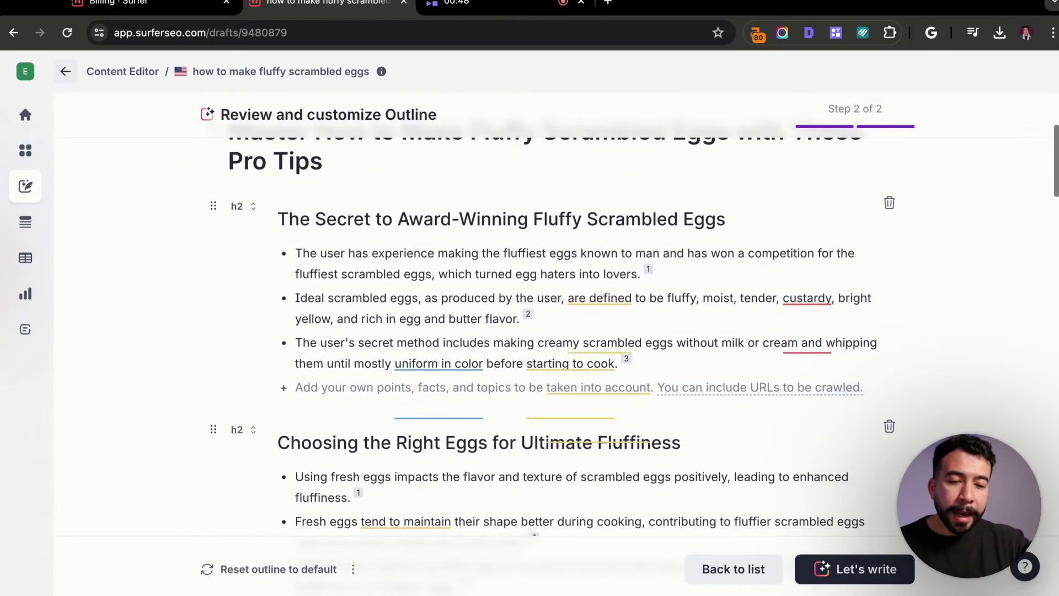
scroll(164, 267, down, 6)
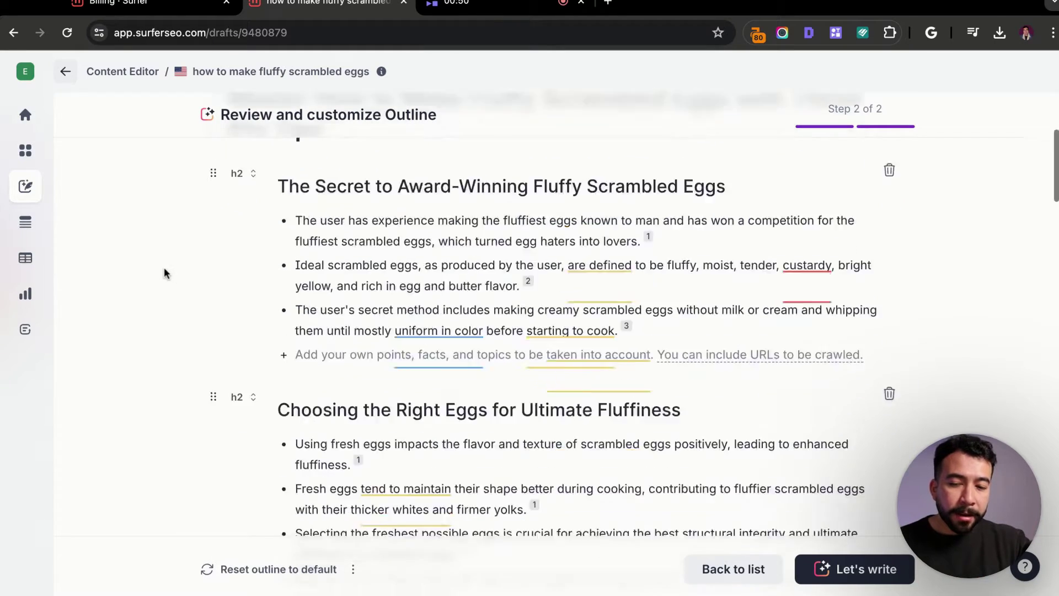
scroll(136, 353, down, 12)
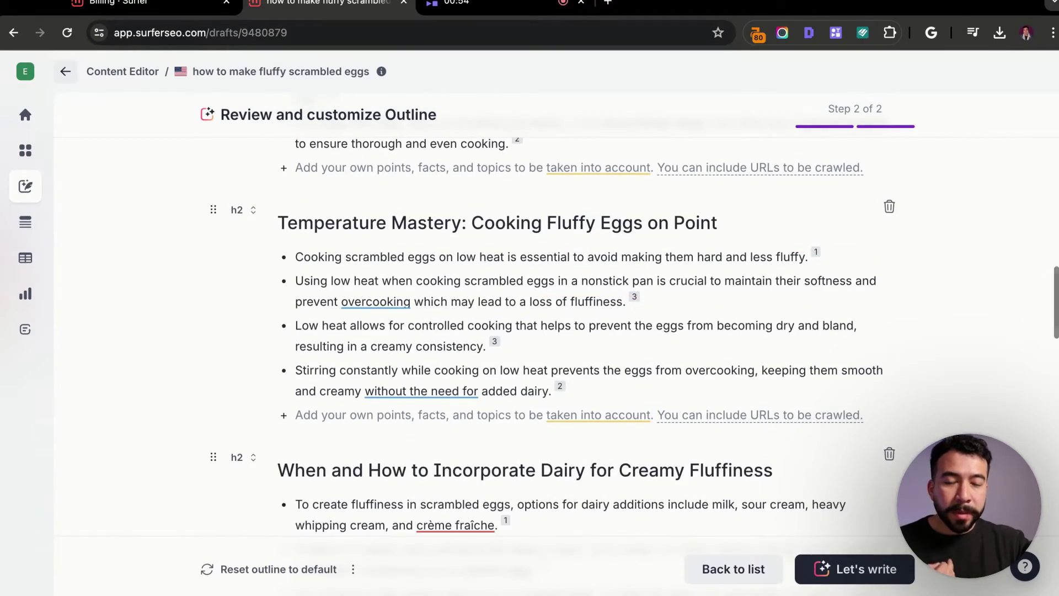
scroll(163, 318, down, 3)
scroll(529, 331, down, 8)
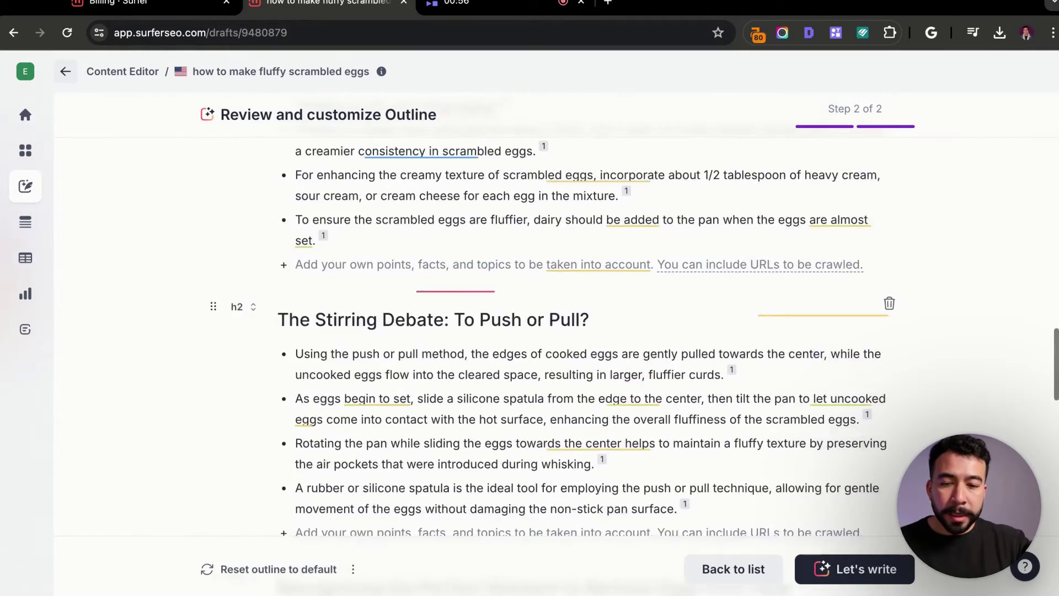
scroll(530, 331, down, 10)
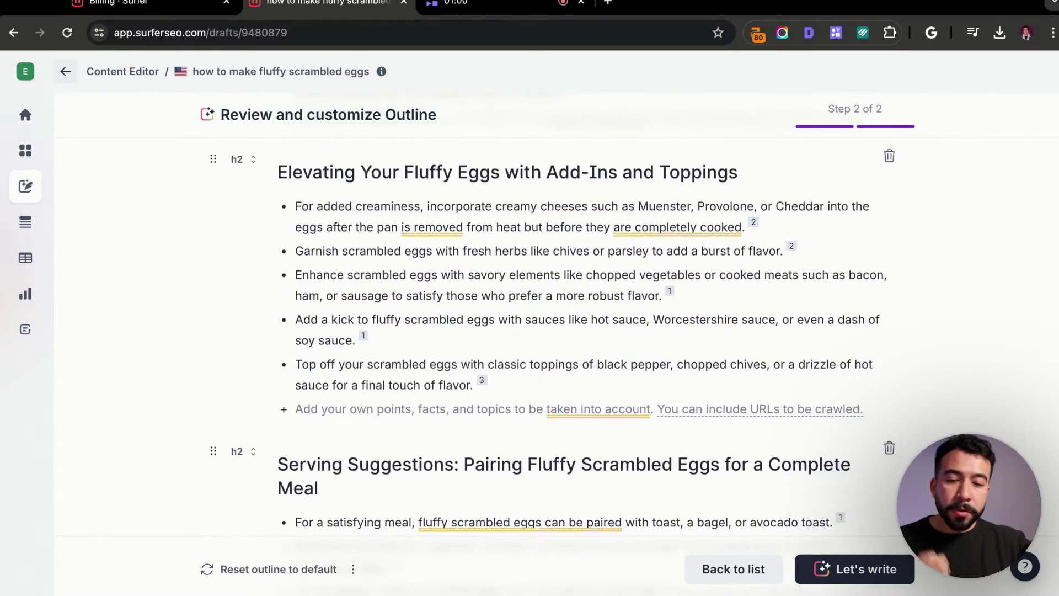
scroll(530, 331, down, 4)
scroll(190, 315, down, 6)
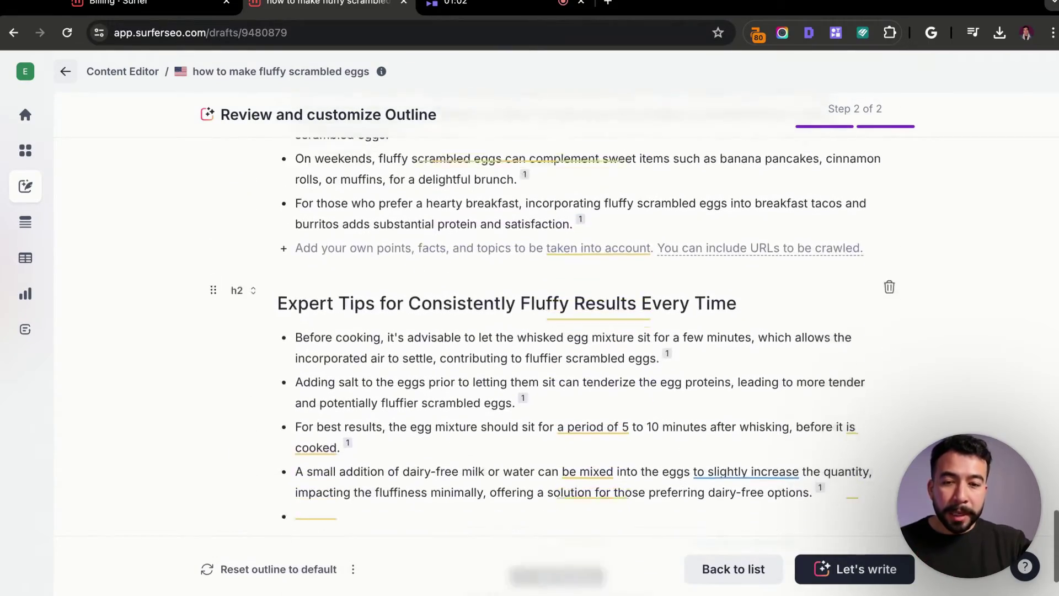
scroll(190, 316, up, 20)
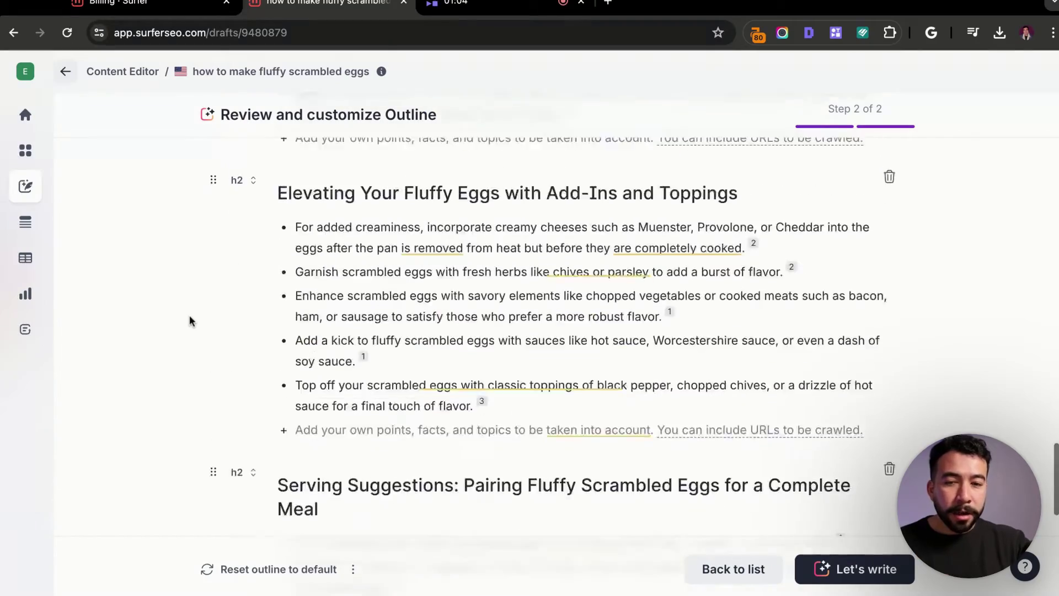
scroll(957, 286, down, 2)
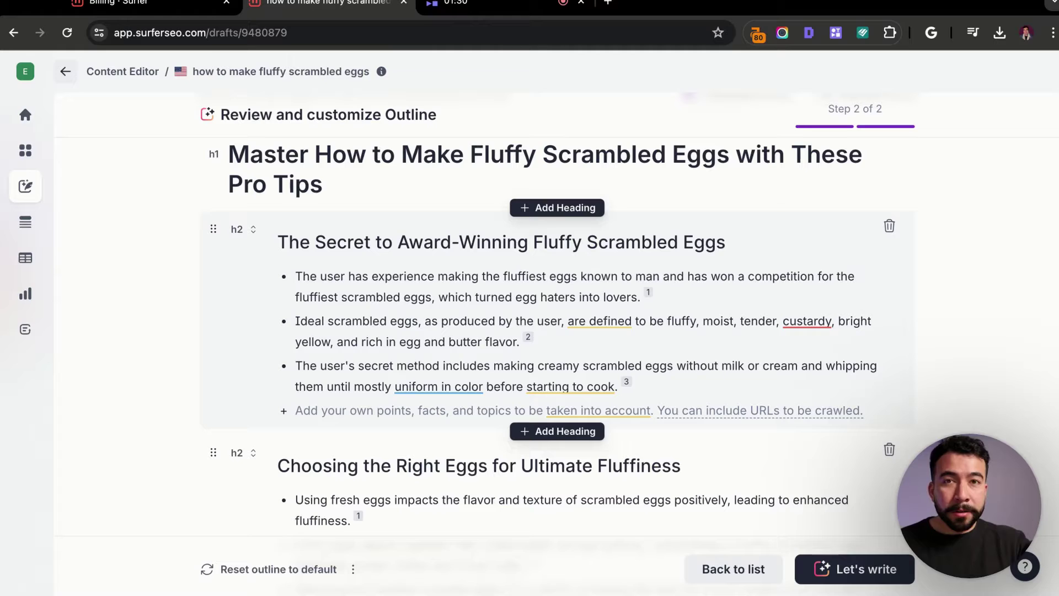
click(596, 322)
click(693, 294)
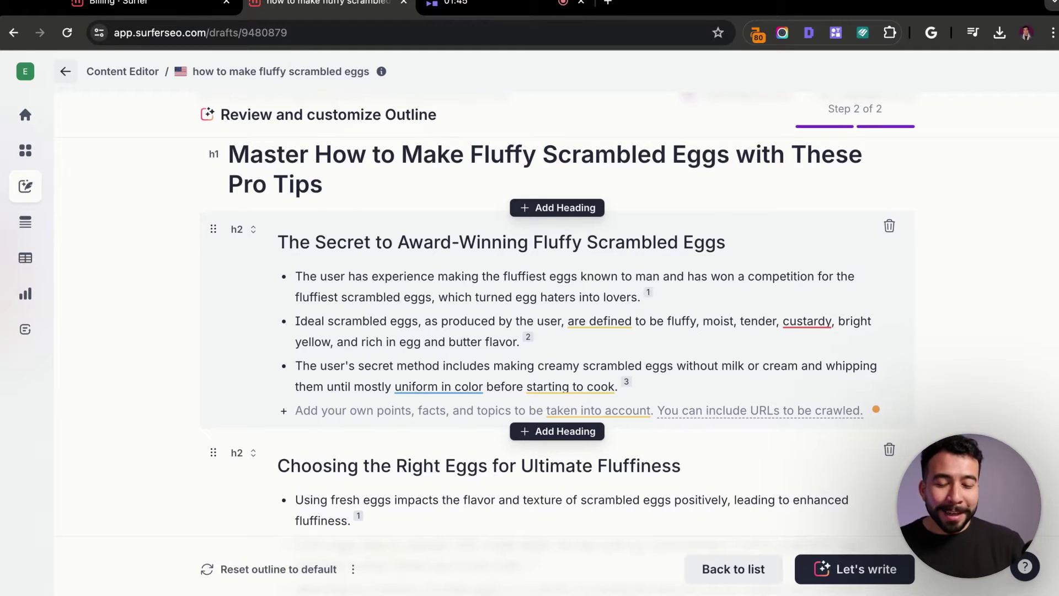
scroll(496, 316, down, 2)
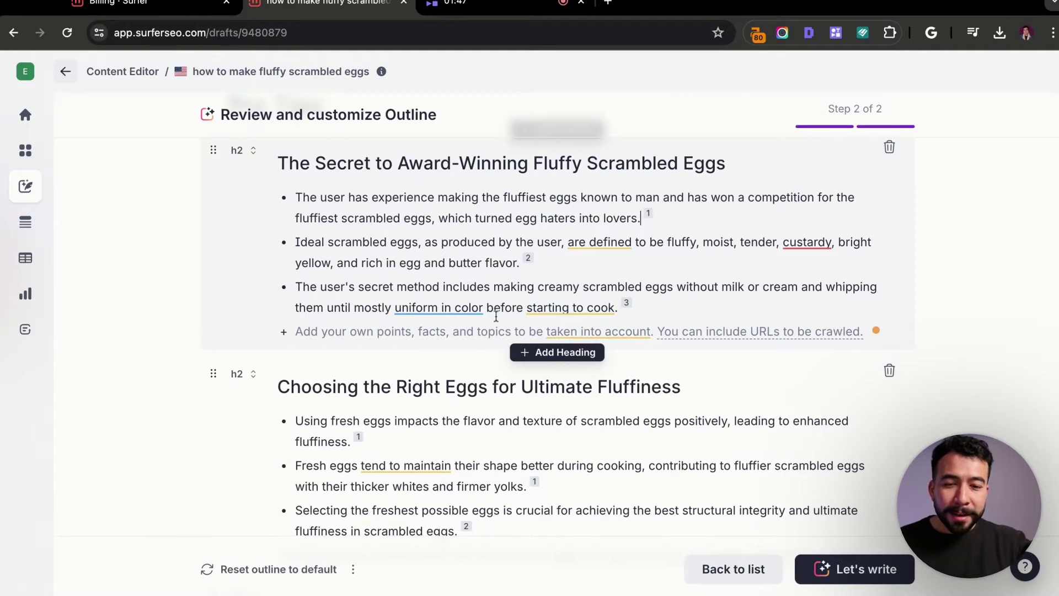
triple_click(497, 216)
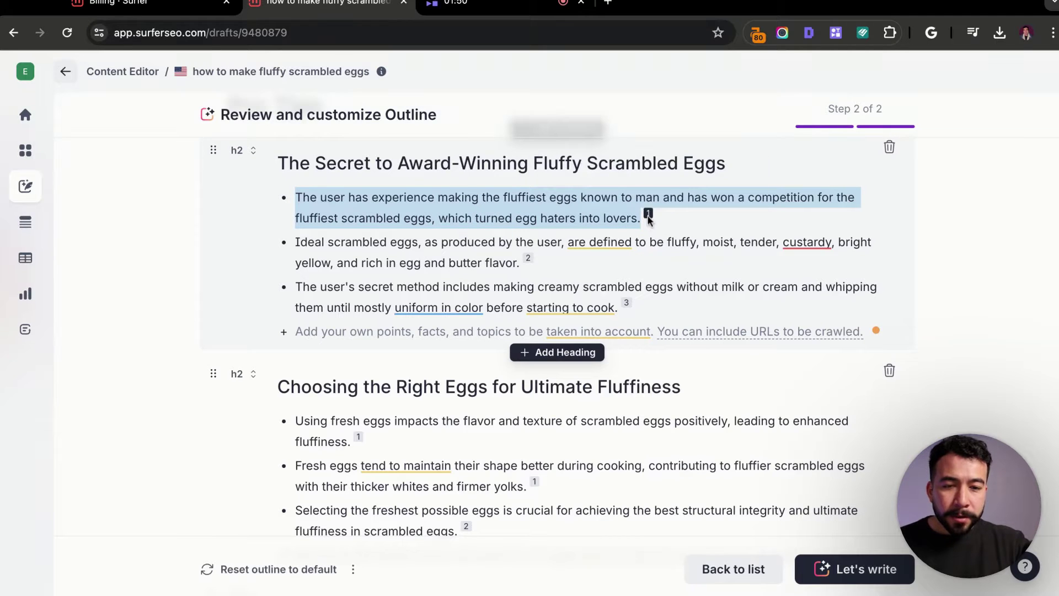
mouse_move(648, 216)
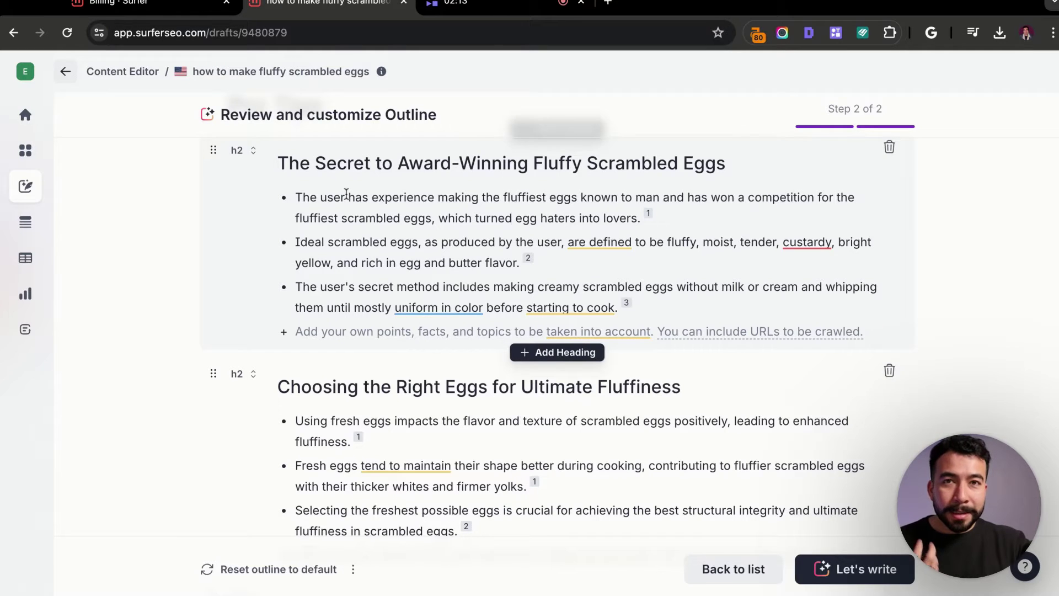
- Change the opening 'The user has' to 'I have' and check the second bullet's suggestions
drag(296, 197, 368, 197)
text(I have)
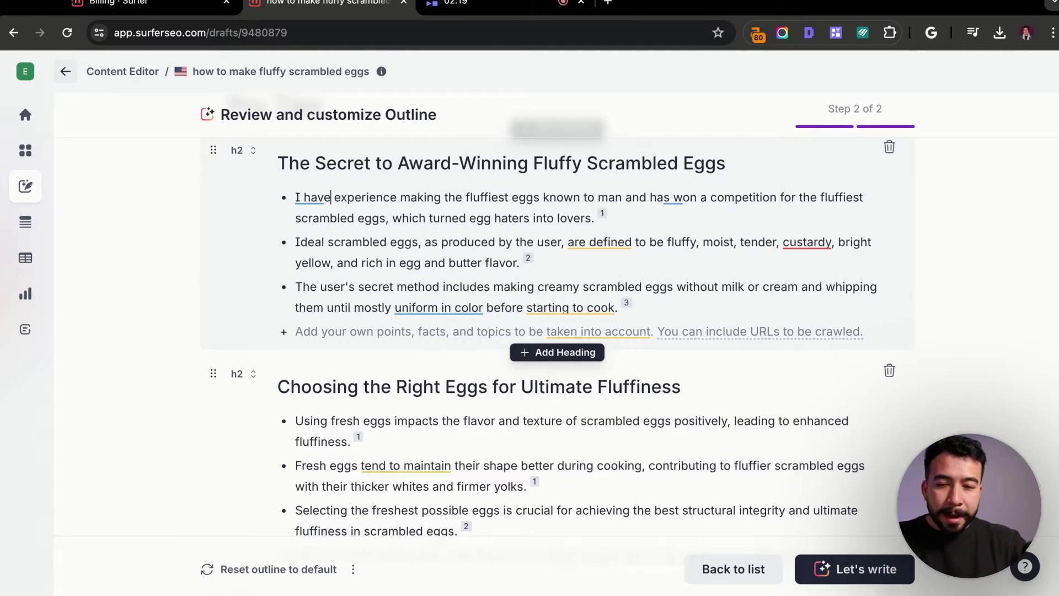
click(675, 197)
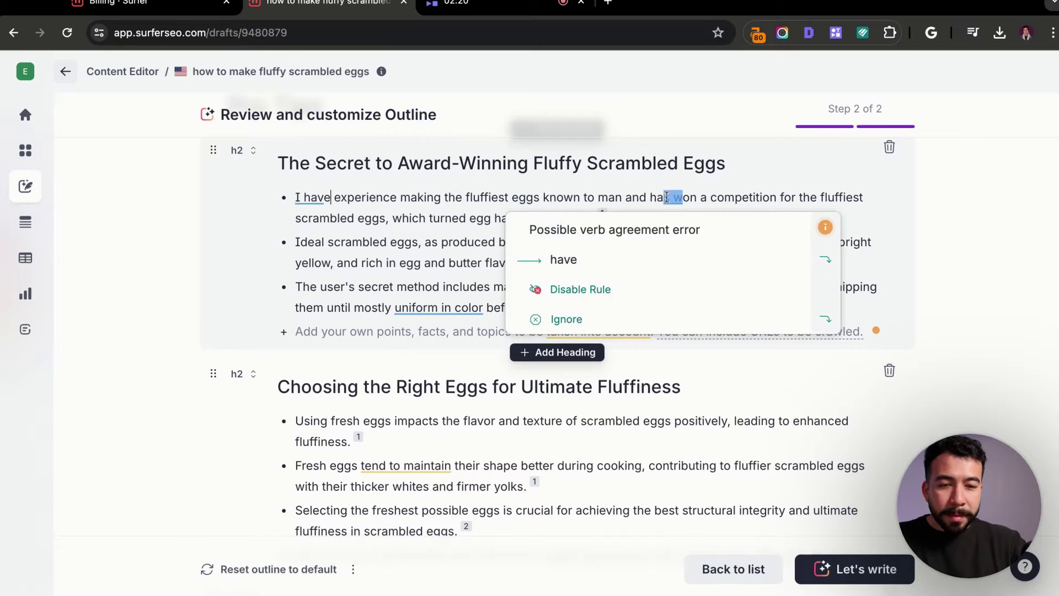
key(Return)
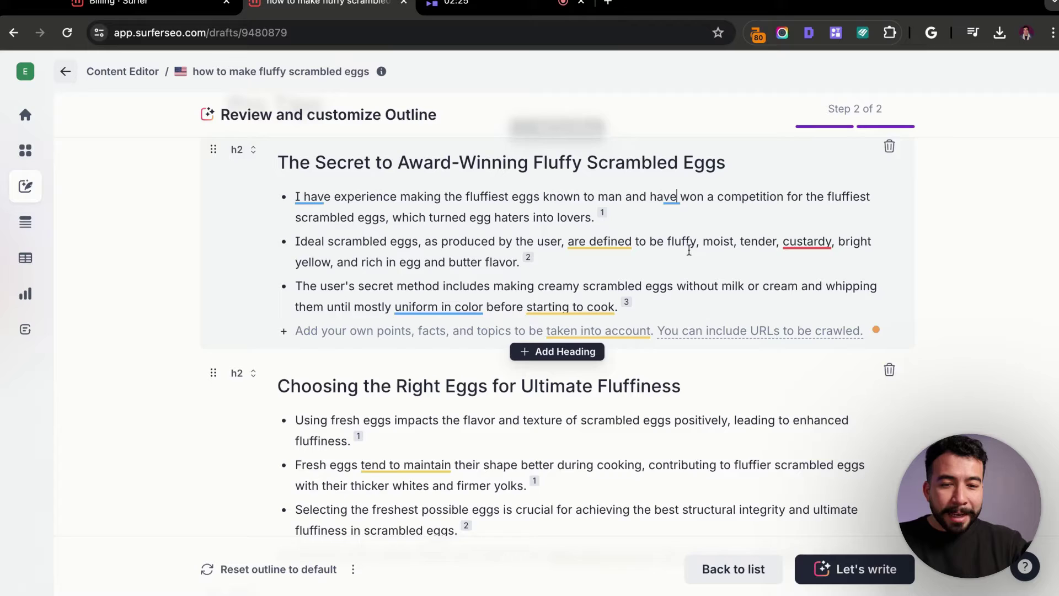
scroll(626, 295, down, 1)
click(555, 244)
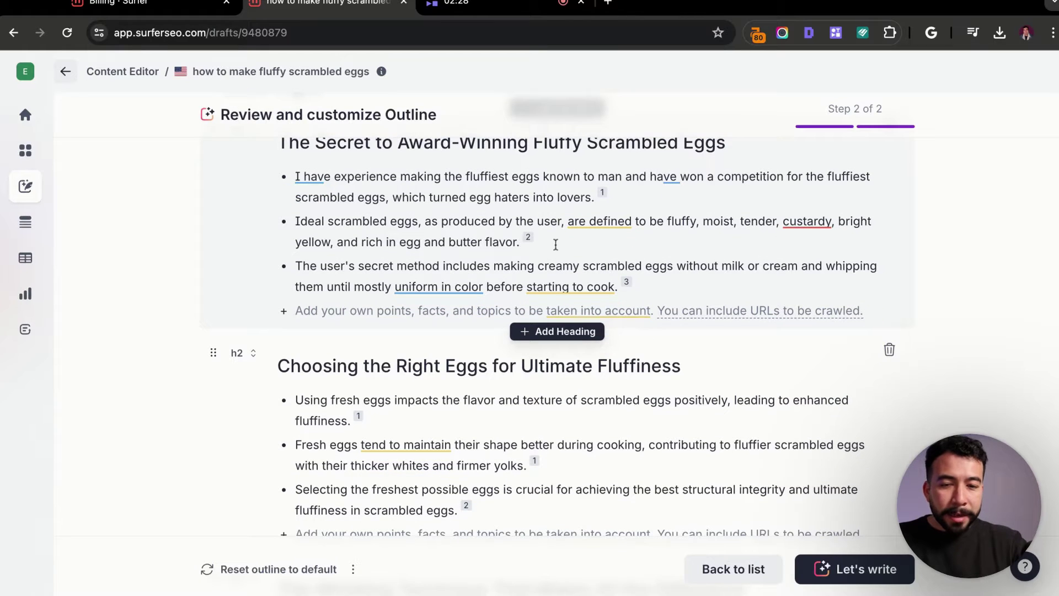
click(607, 221)
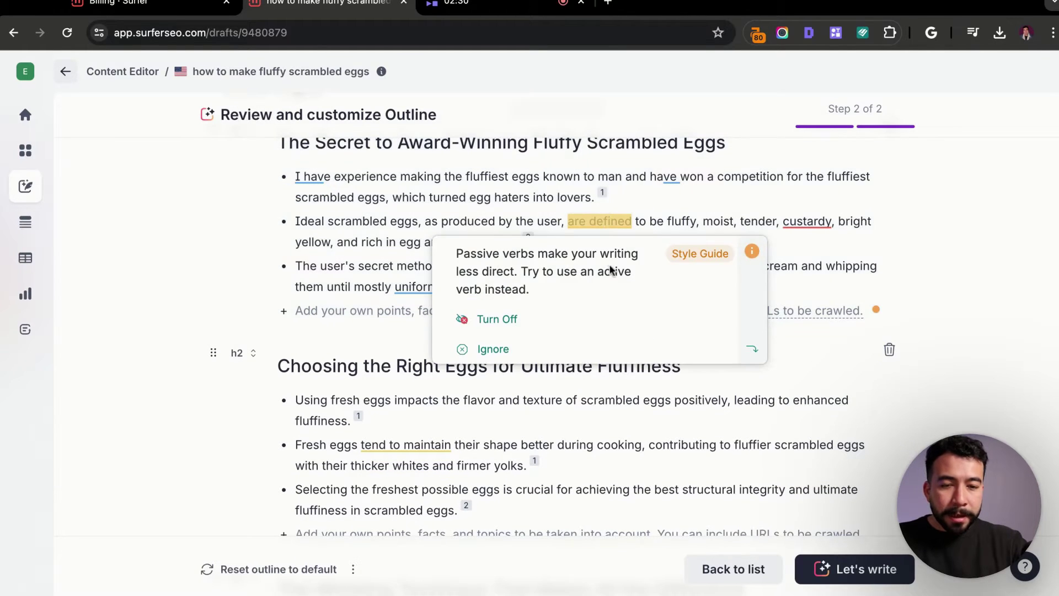
click(806, 221)
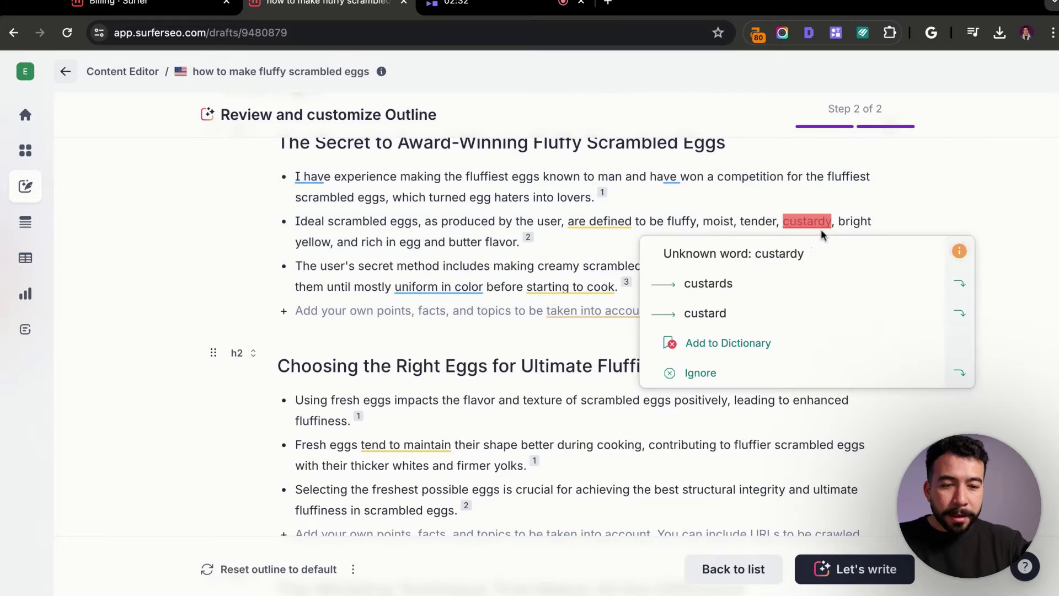
scroll(551, 276, down, 2)
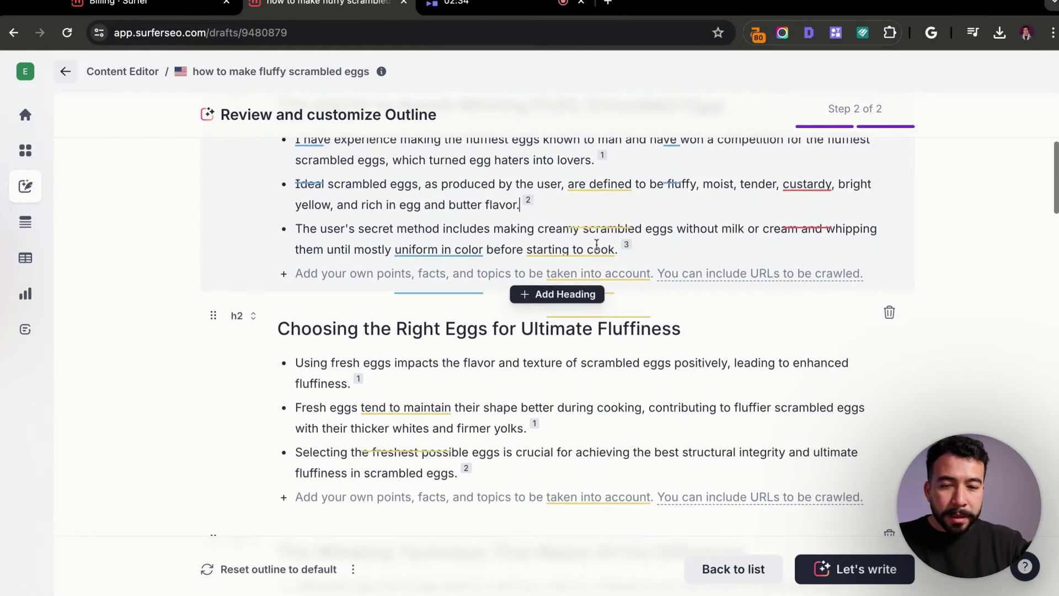
- In the third bullet, replace 'The user's' with 'My' and 'without' with 'with'
drag(356, 230, 281, 231)
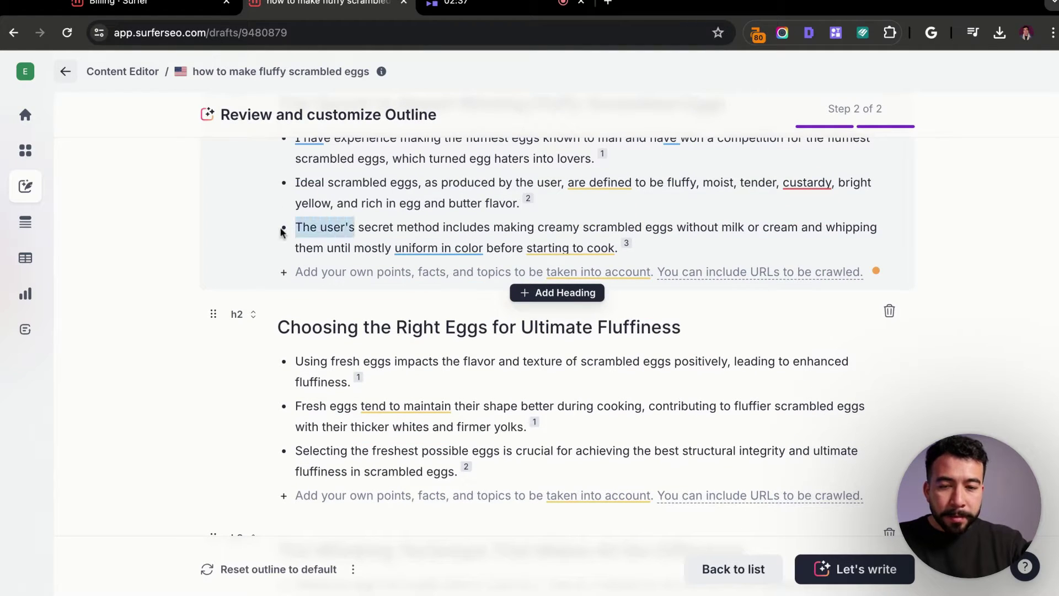
text(My)
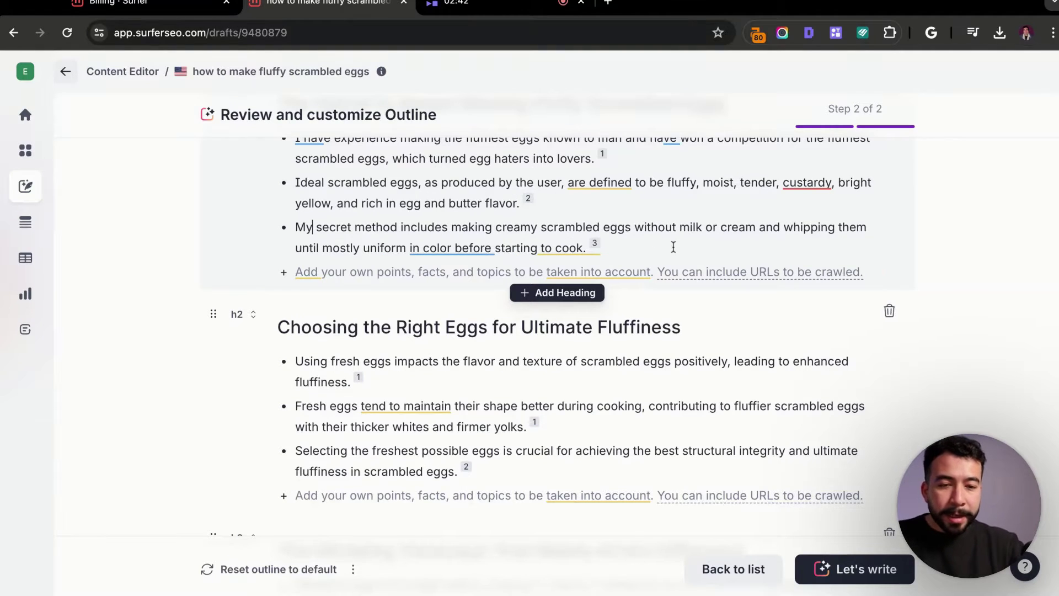
click(644, 244)
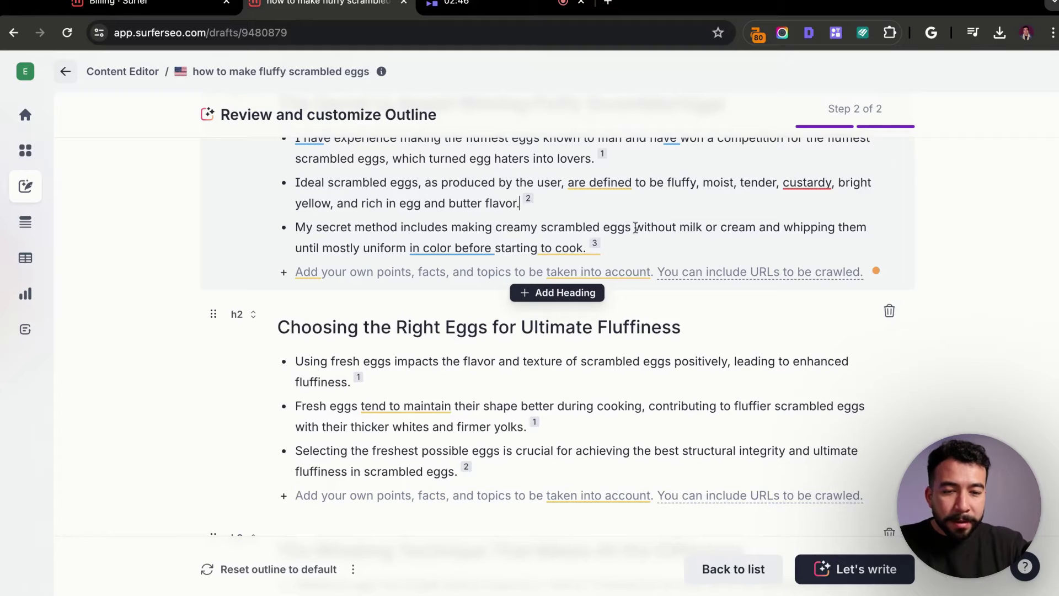
drag(635, 227, 674, 228)
text(with)
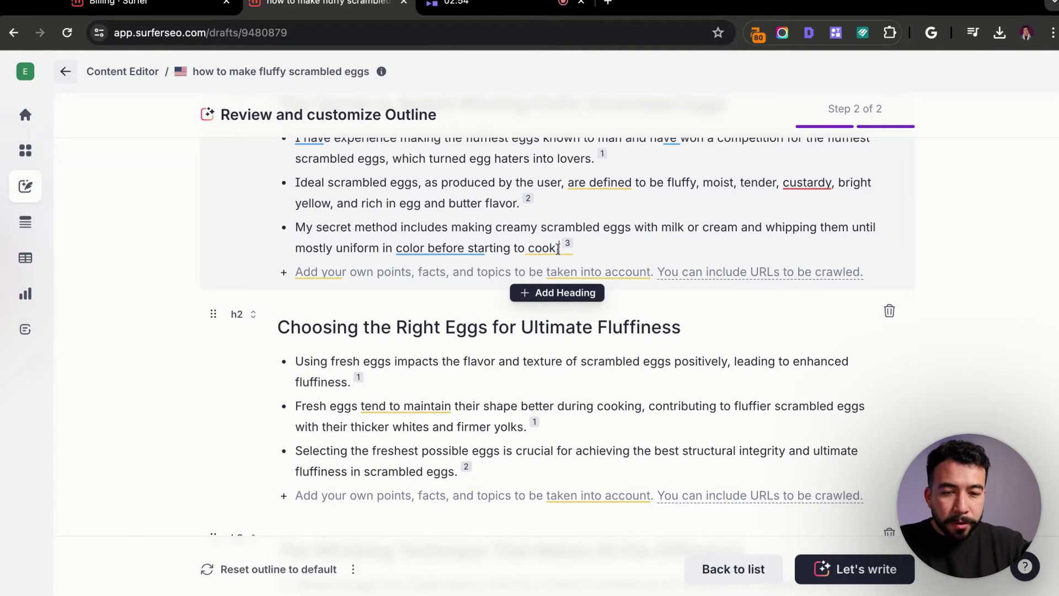
- Cut the third bullet after 'milk or cream' and add a bullet starting 'You also need' about flipping the eggs
drag(558, 248, 741, 227)
key(Return)
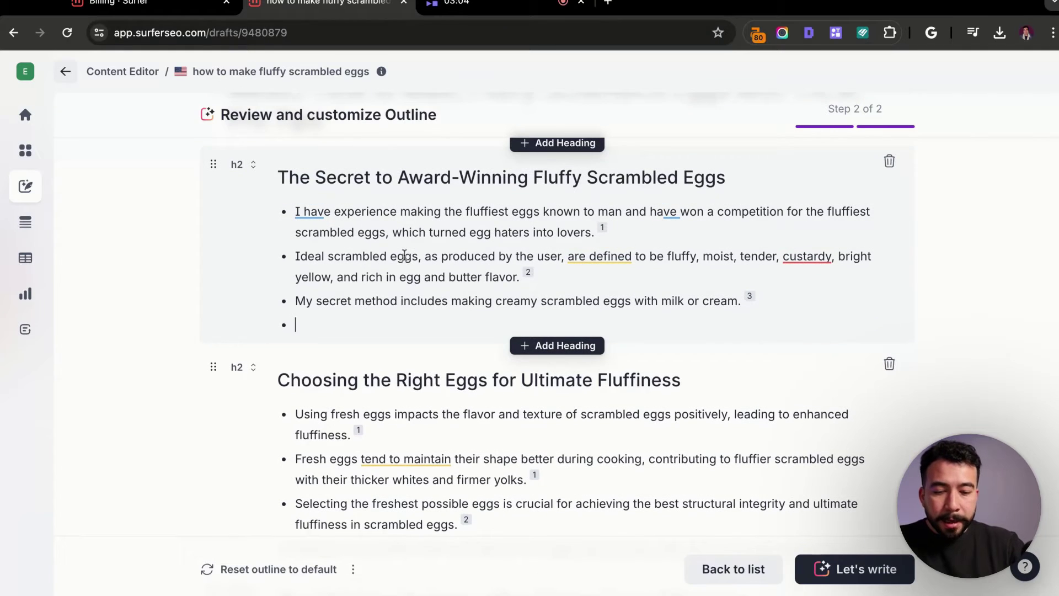
text(You also need)
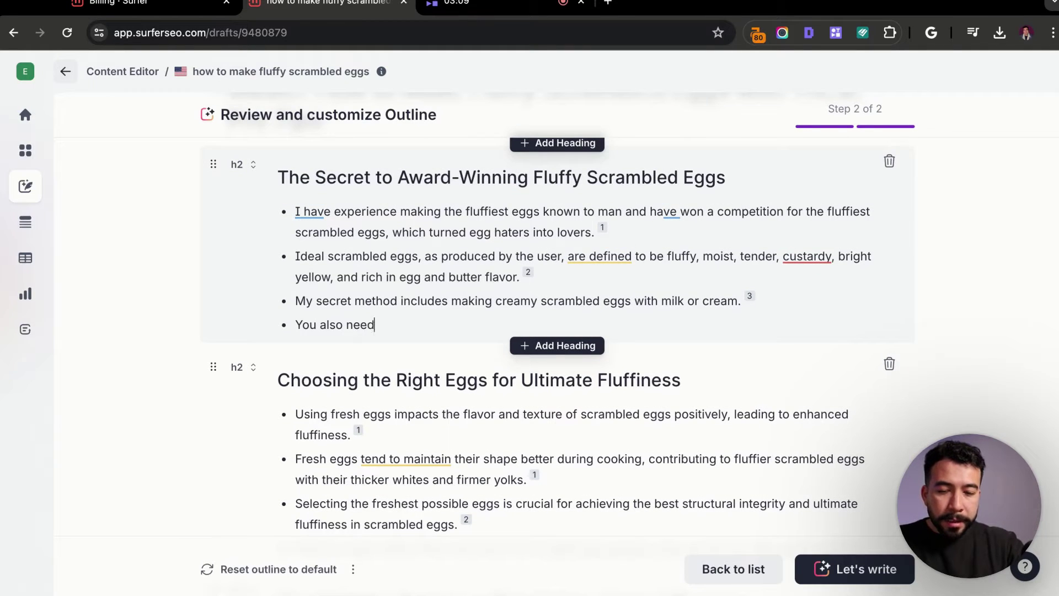
text( to make sure that )
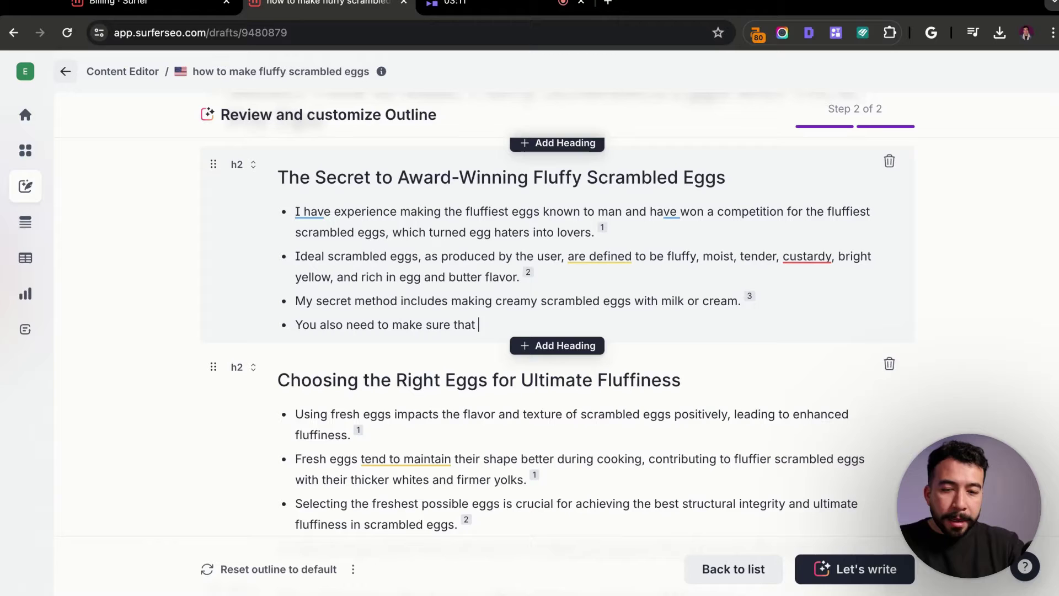
text(your flipping pro)
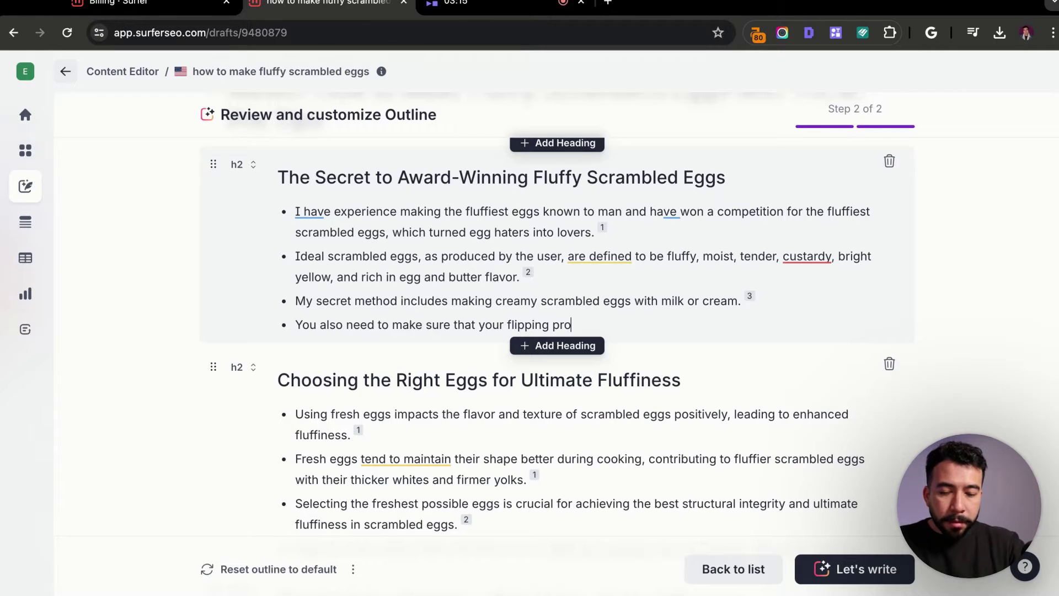
text(cess of the eggs)
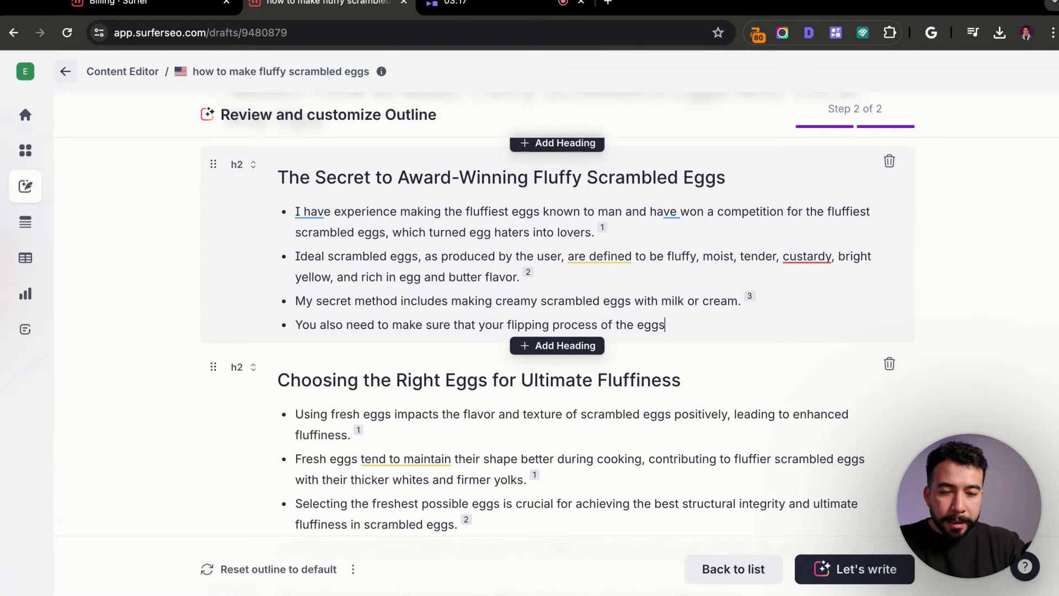
text( is on point whe)
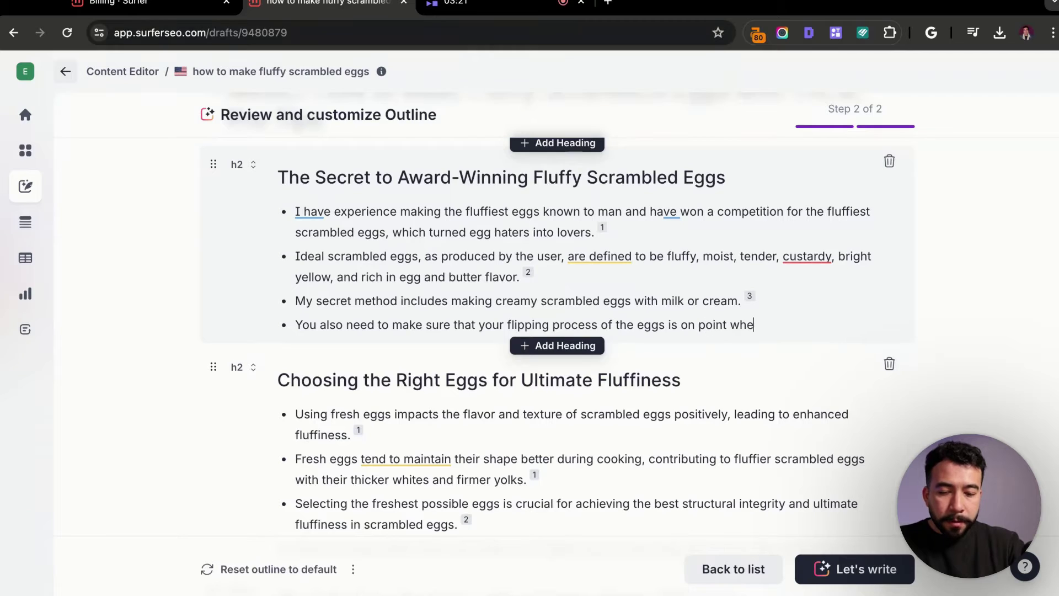
text(n it comes to pu)
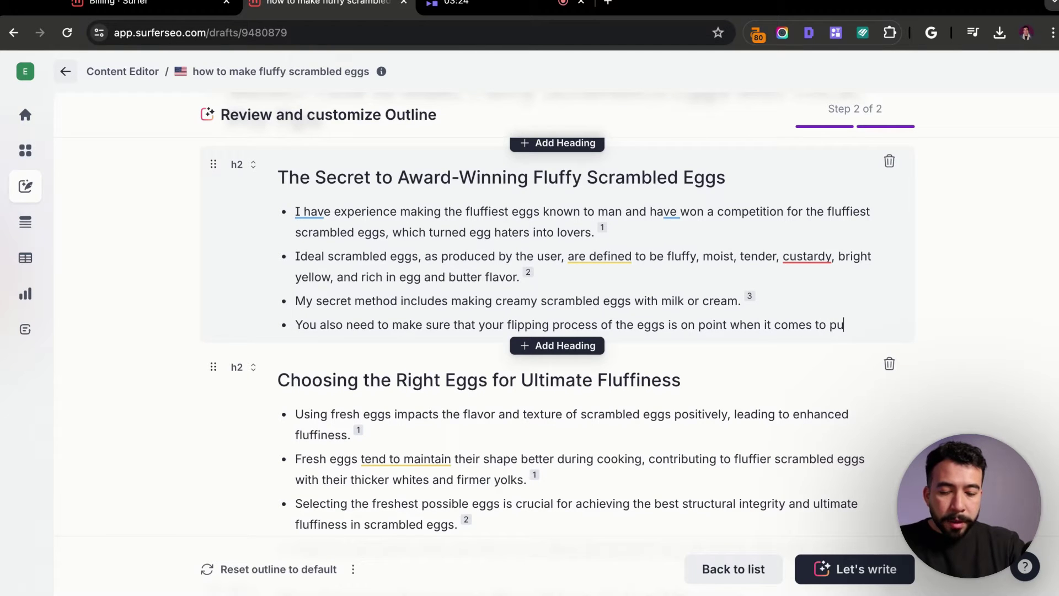
text(tting on the pan.)
- Apply the suggested rewrites to the fresh-eggs, keeping-shape and structural-integrity bullets
scroll(499, 223, down, 3)
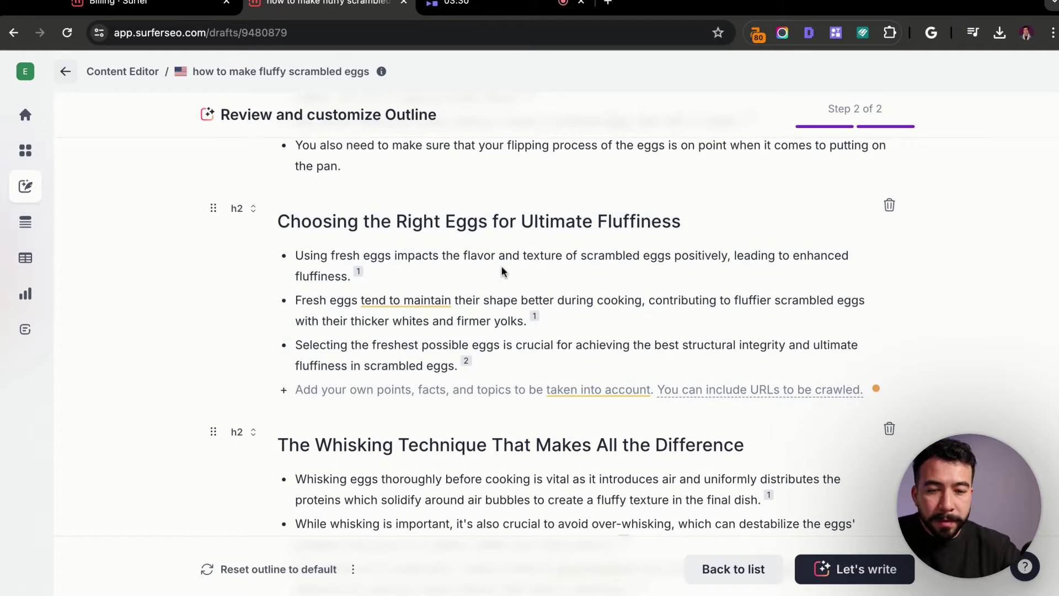
click(523, 334)
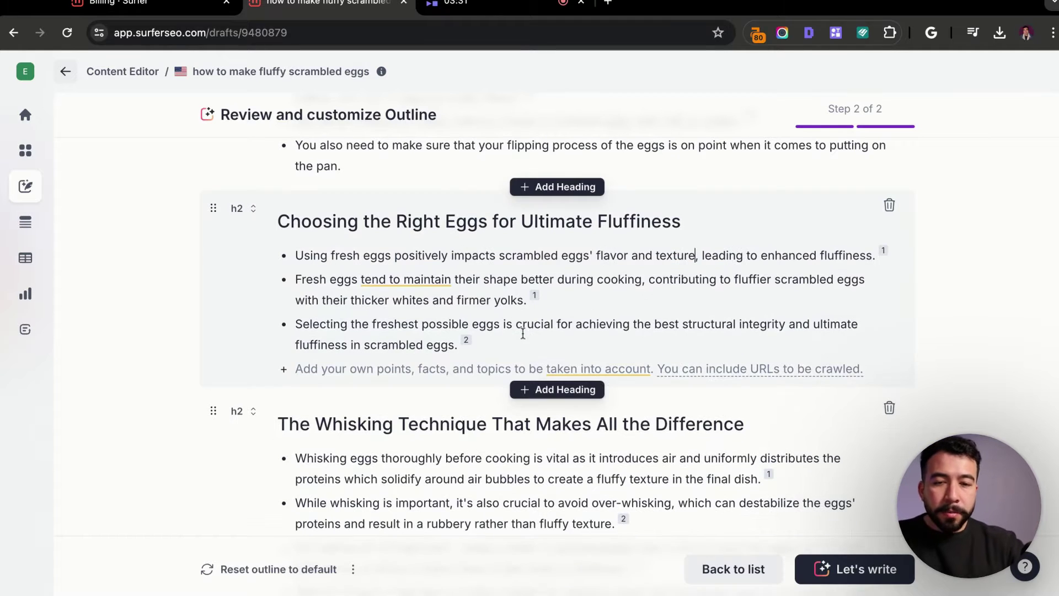
click(512, 276)
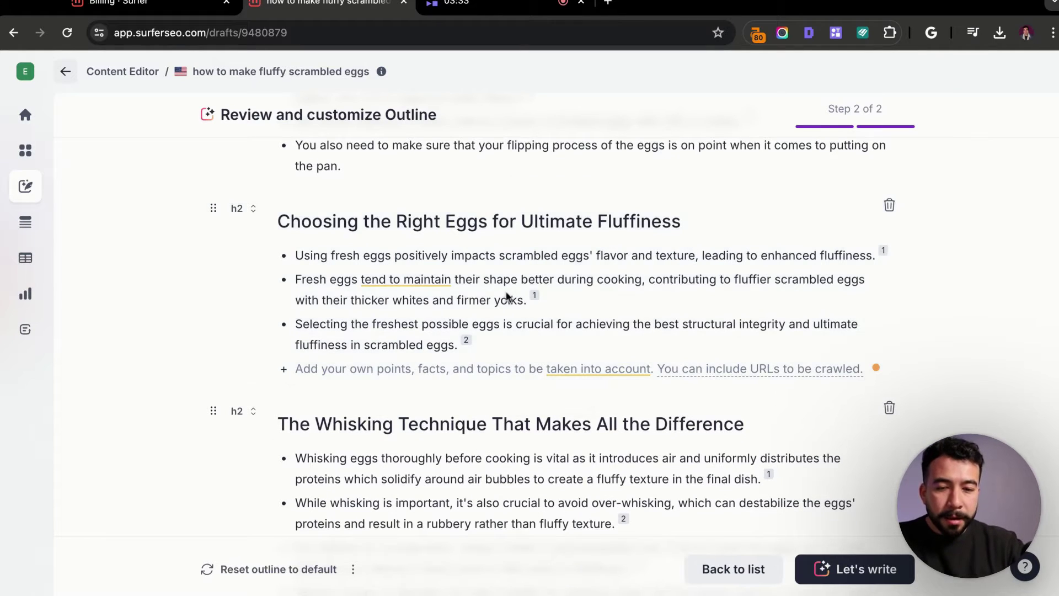
click(411, 342)
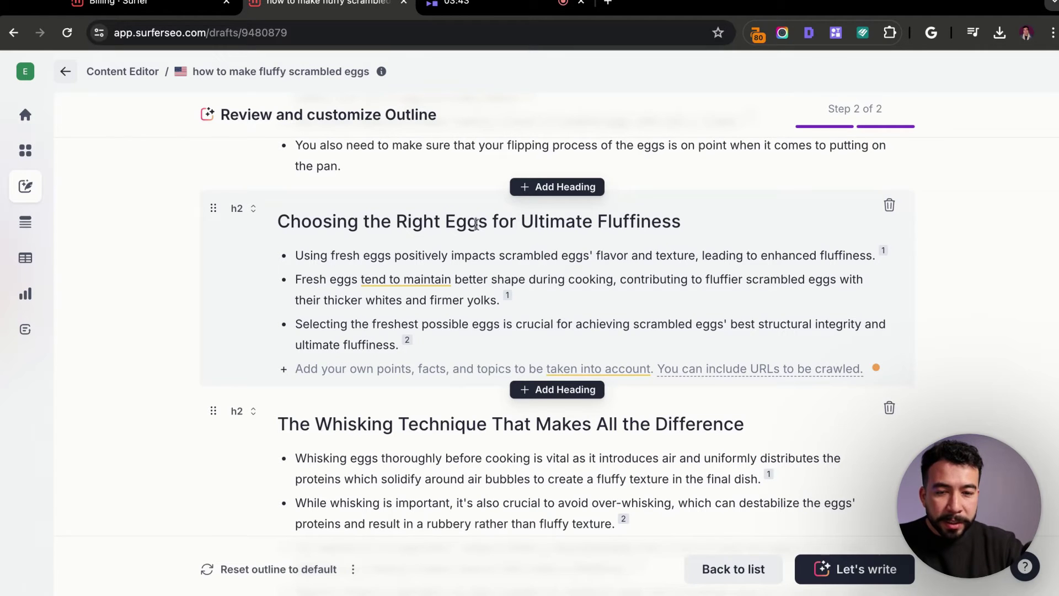
scroll(476, 225, down, 3)
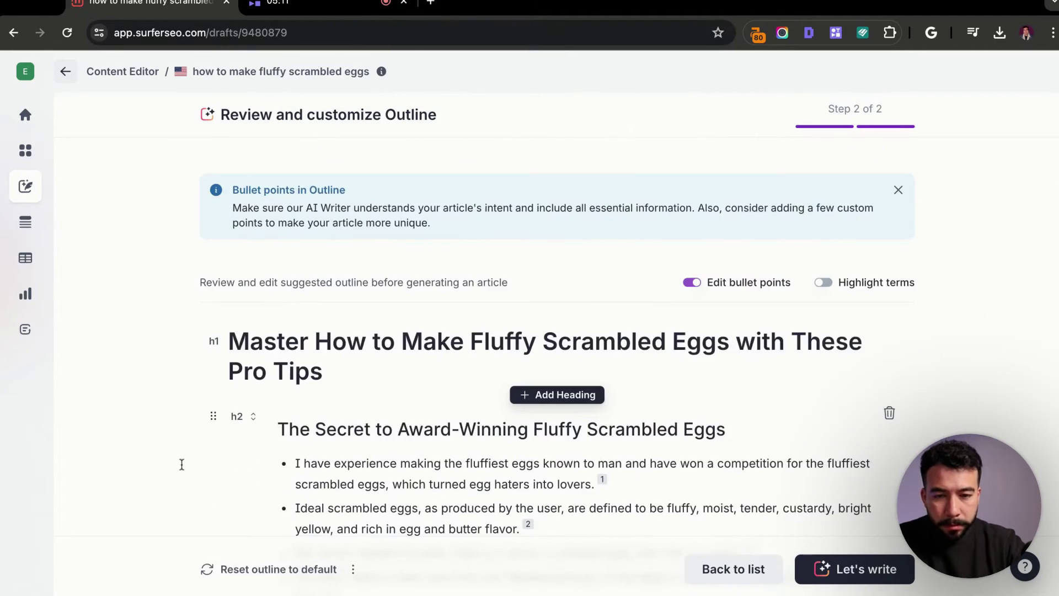
scroll(676, 238, down, 10)
click(685, 236)
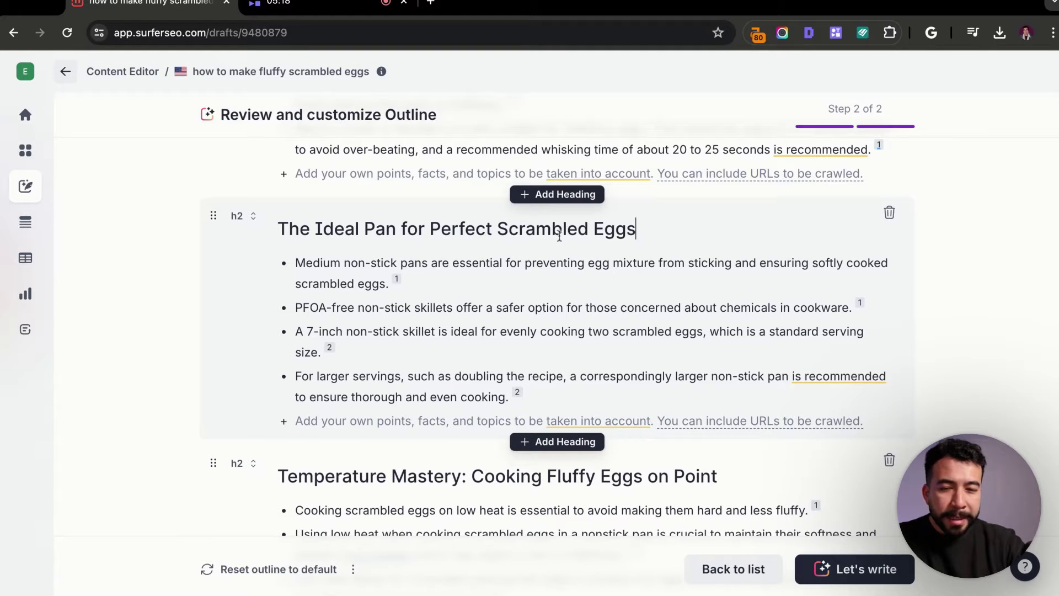
- Rename the Ideal Pan heading to 'You Need To Use A Specific Type of Pan'
scroll(634, 228, up, 10)
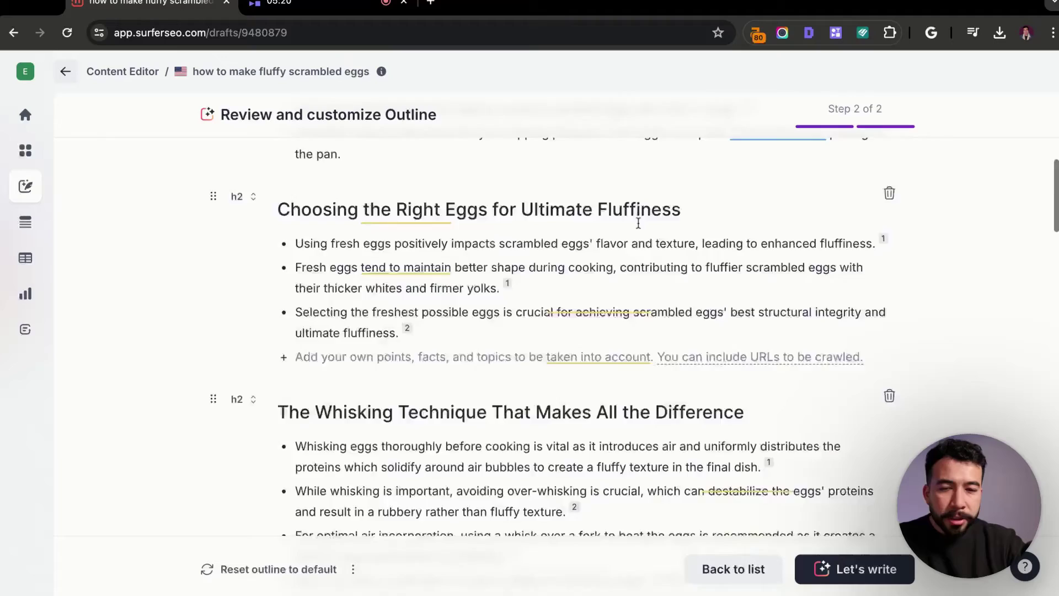
scroll(639, 227, down, 10)
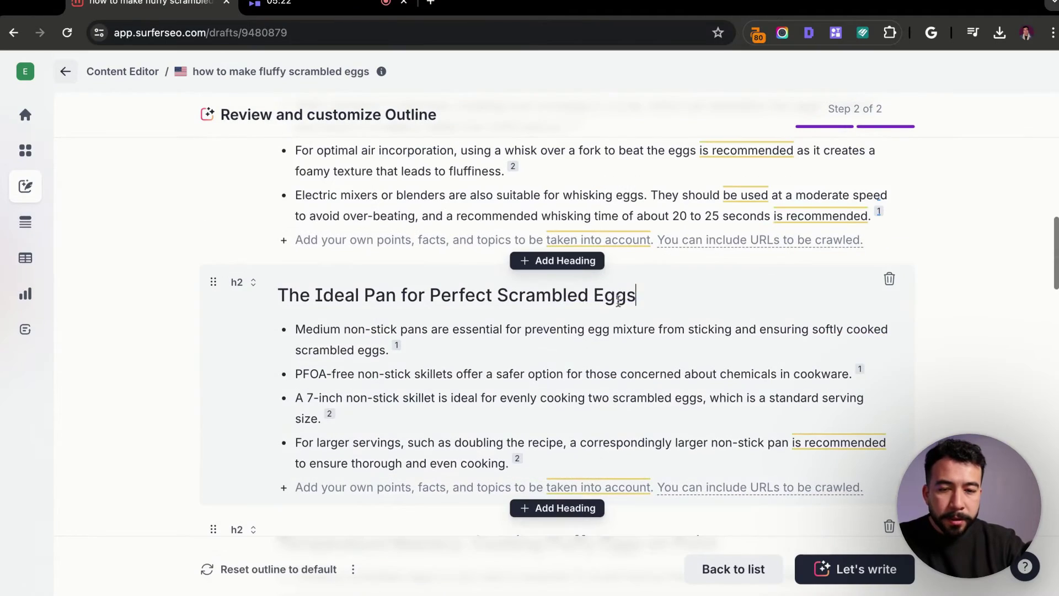
drag(653, 292, 278, 294)
text(You)
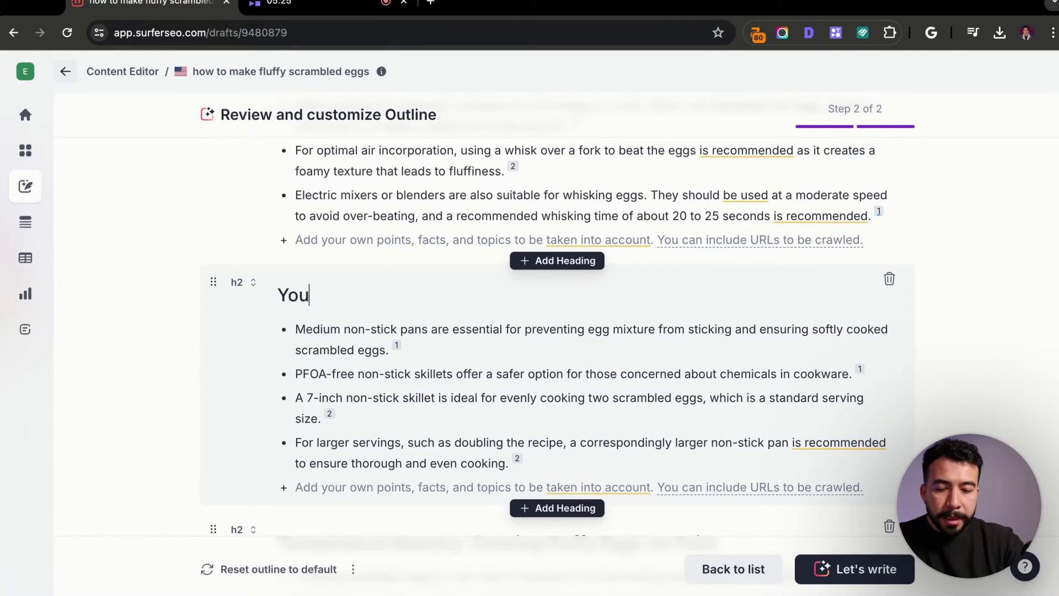
text( Need To Use A Sep)
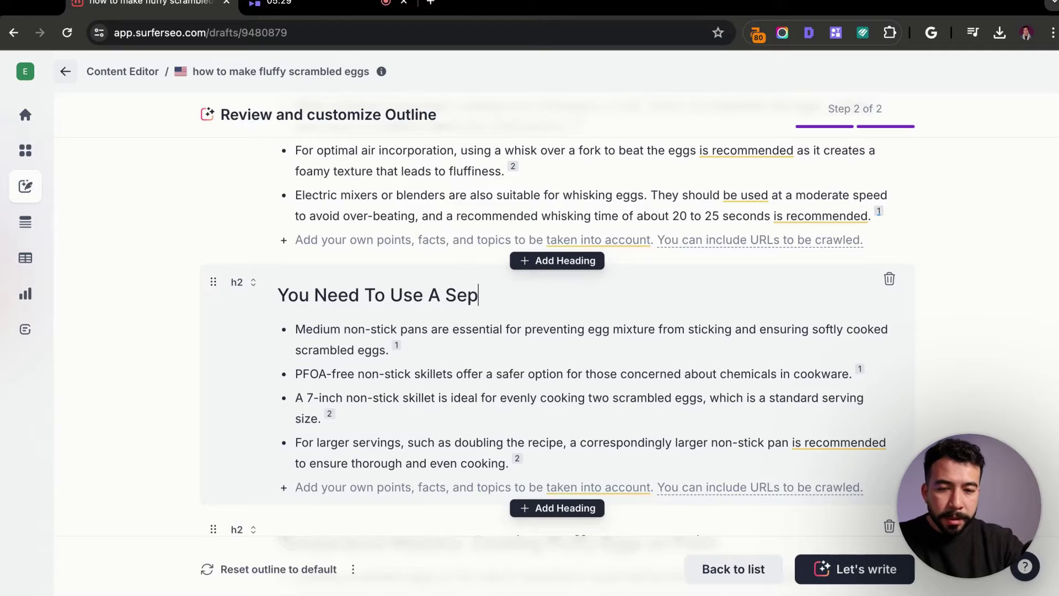
key(BackSpace)
text(pecifc Type of Pan)
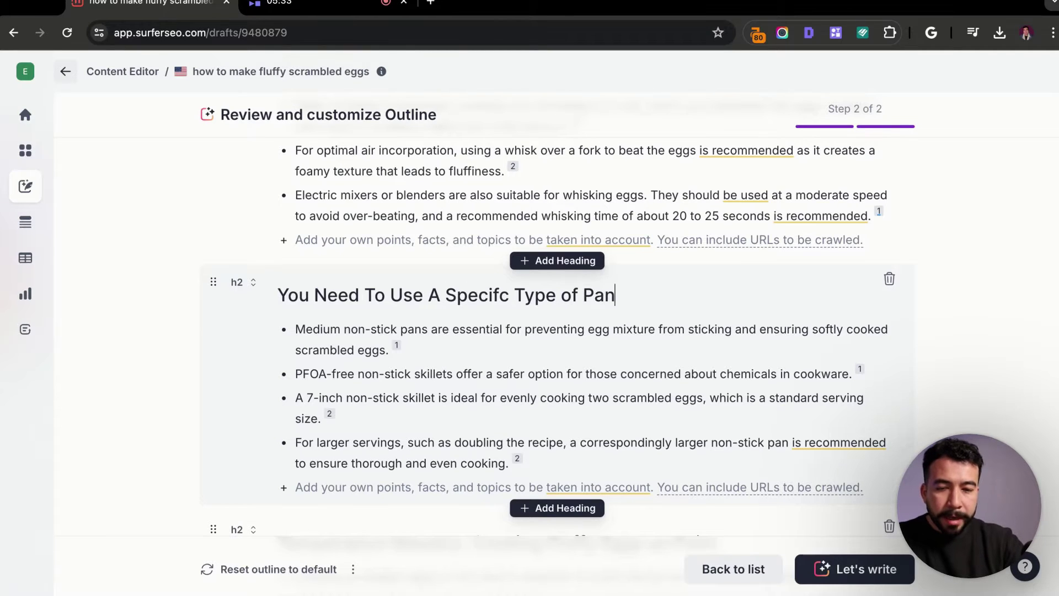
scroll(422, 251, down, 2)
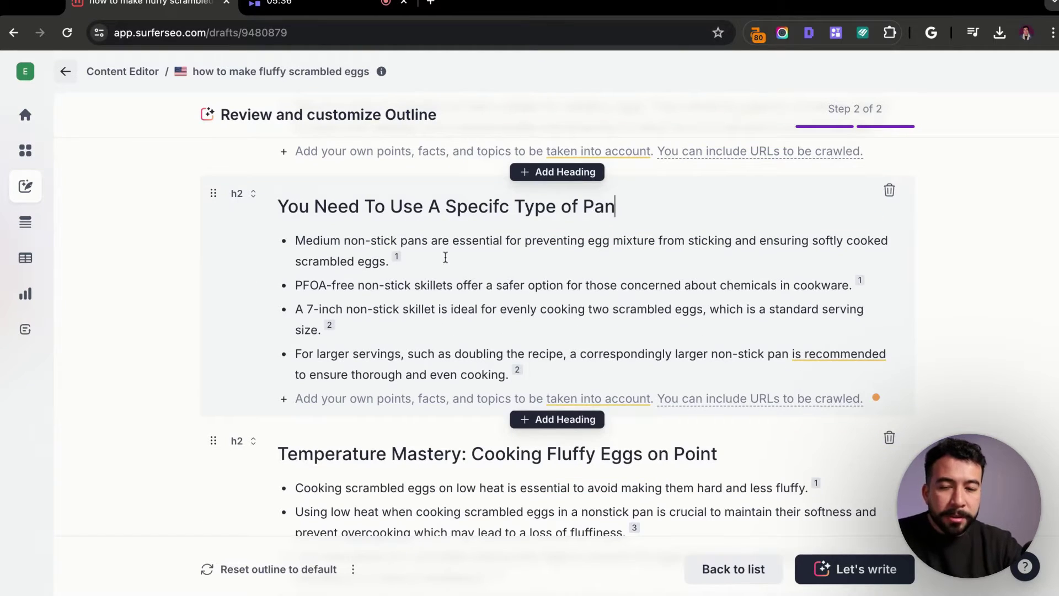
triple_click(559, 239)
click(503, 207)
text(i)
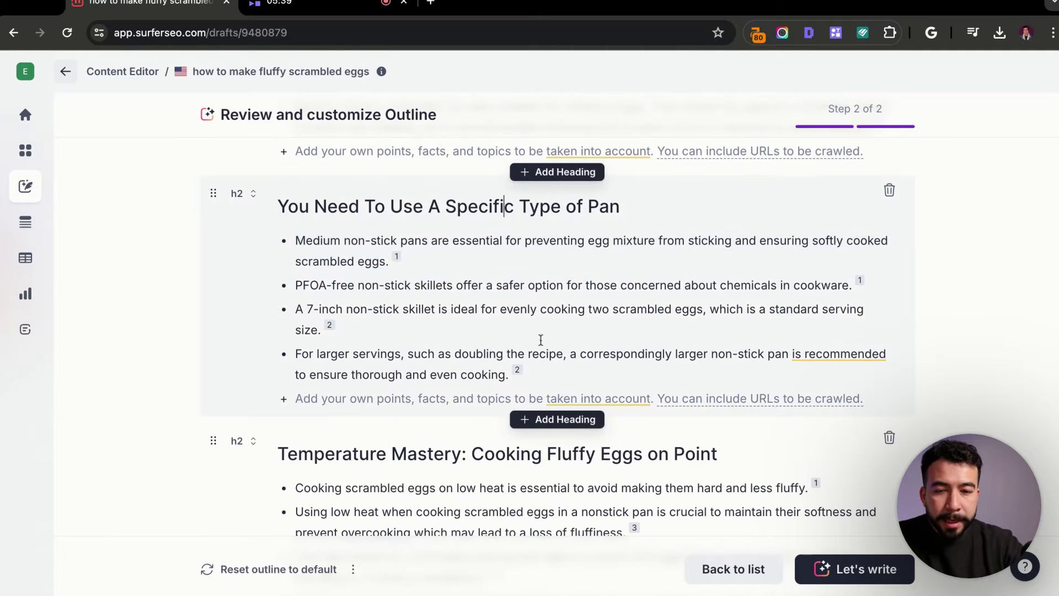
- Retitle the Temperature Mastery heading 'Having the Right Temperature' and the dairy heading 'Now Start To Include Milk'
scroll(485, 310, down, 4)
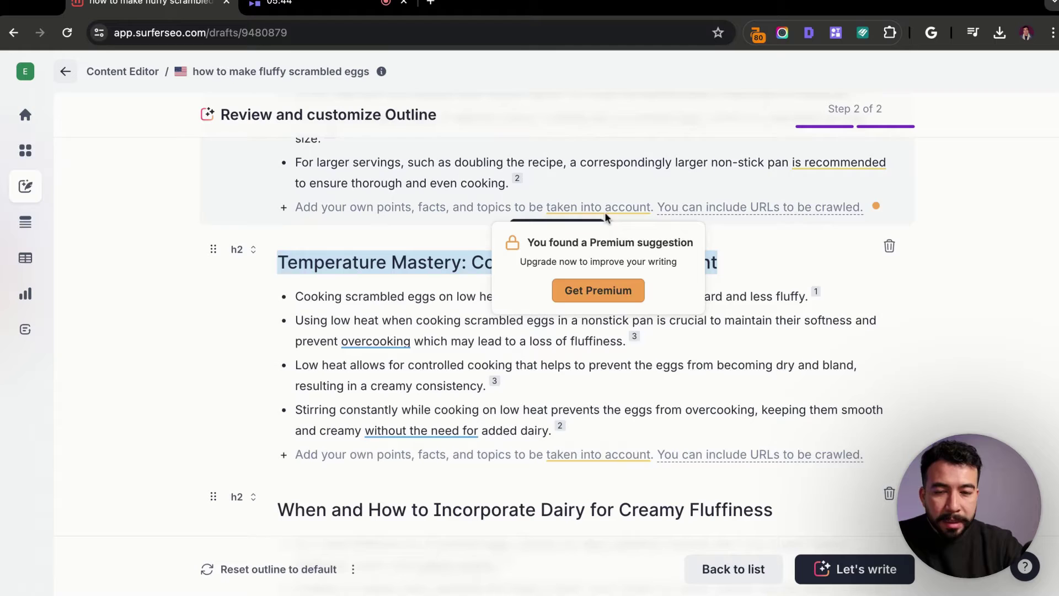
click(464, 303)
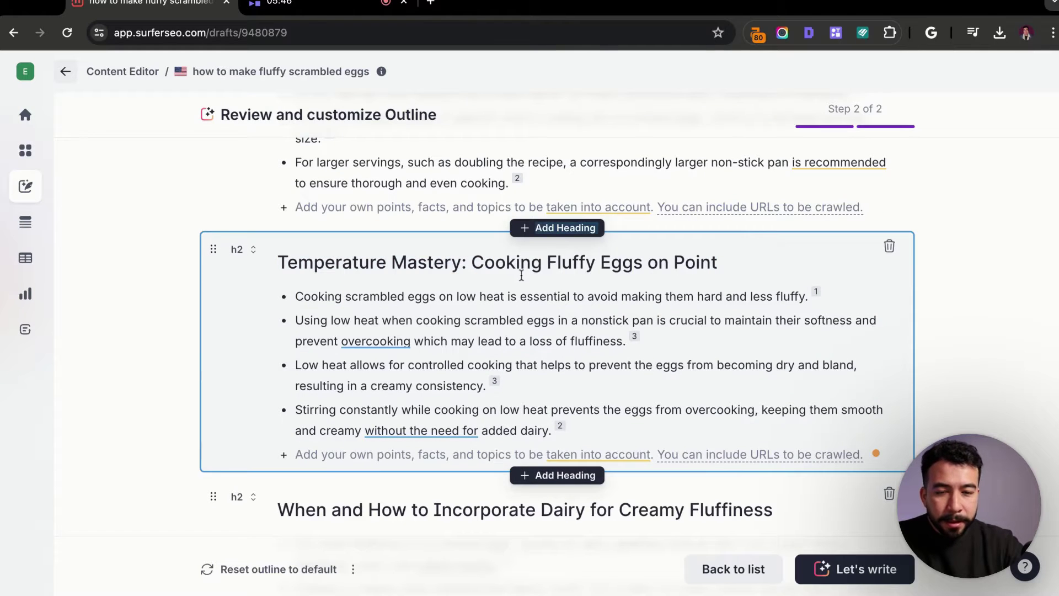
triple_click(539, 268)
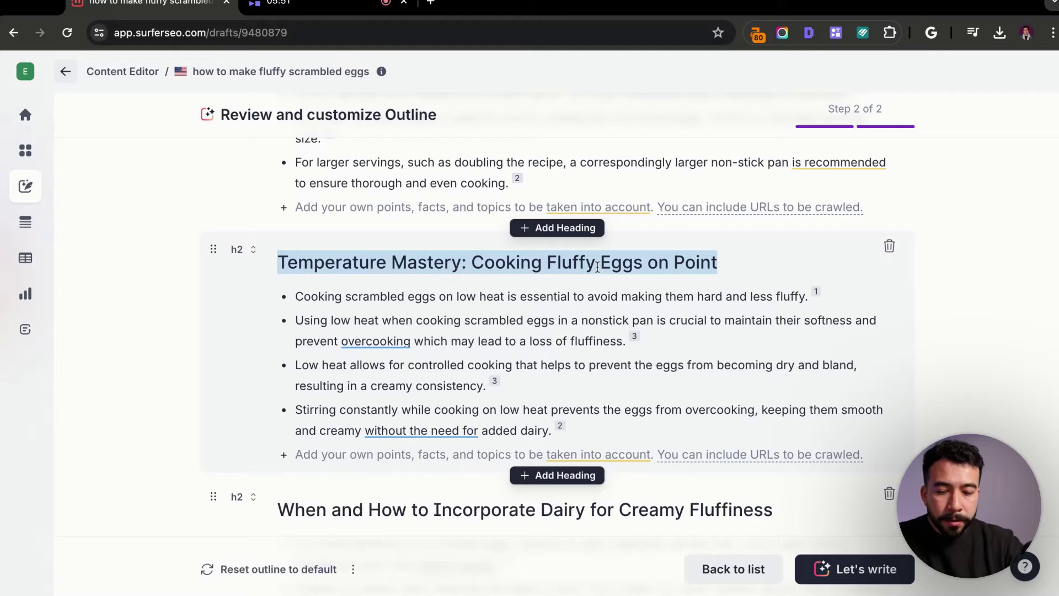
text(Having the Right)
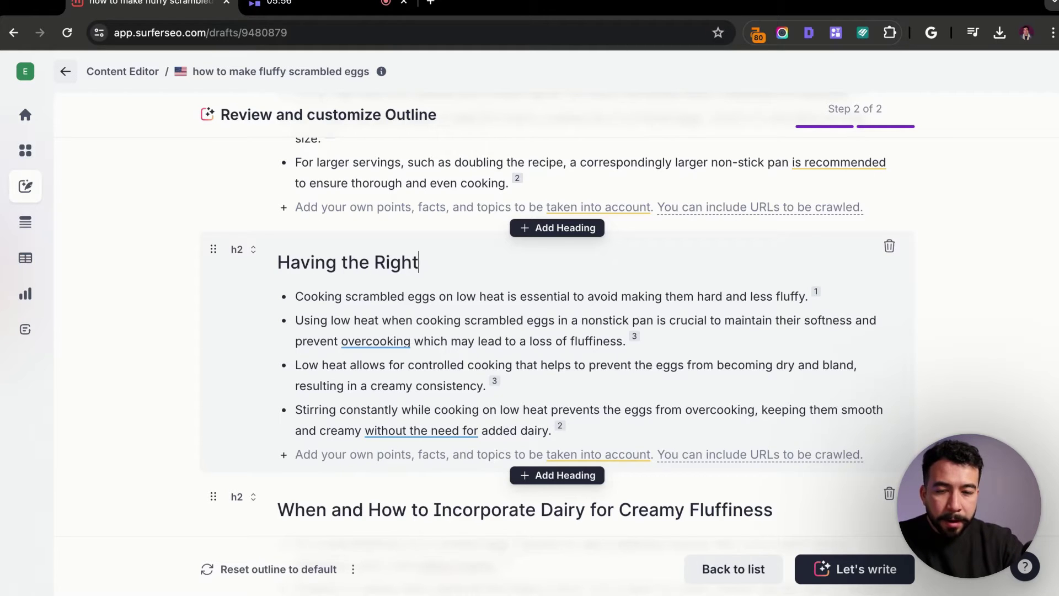
text( Temp)
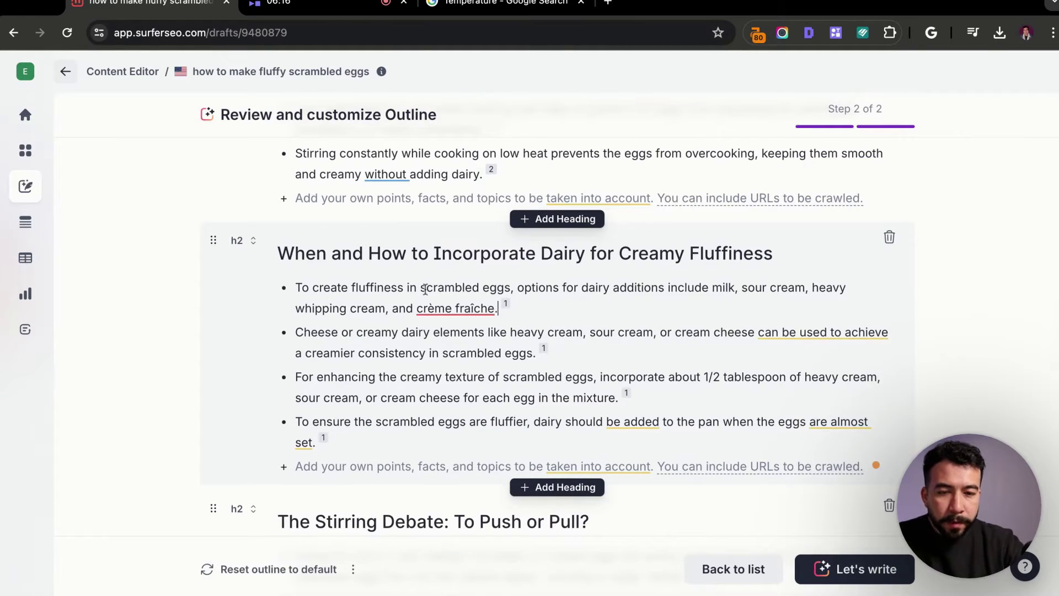
triple_click(556, 251)
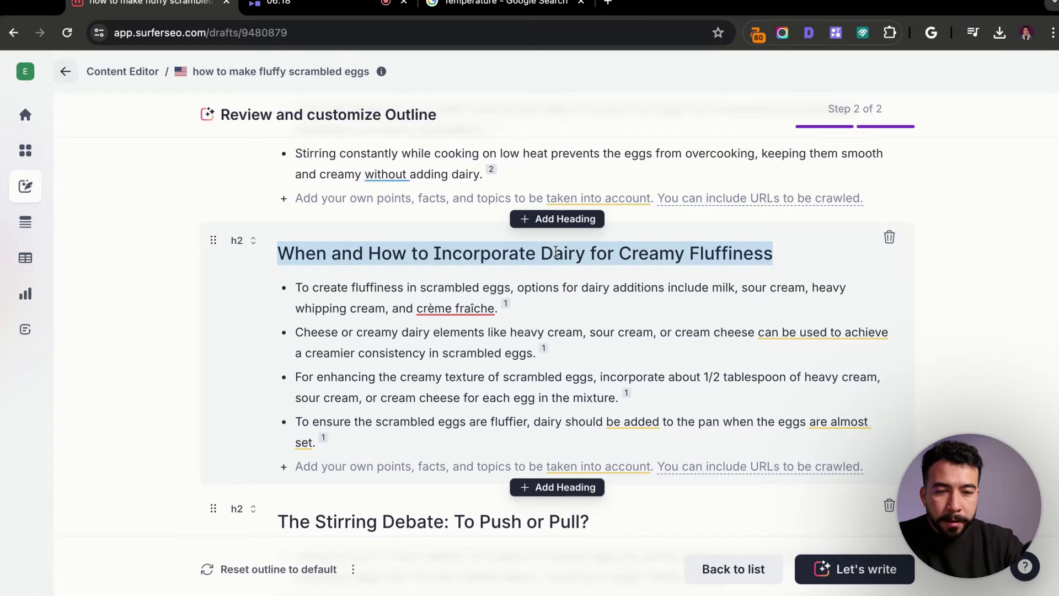
text(N)
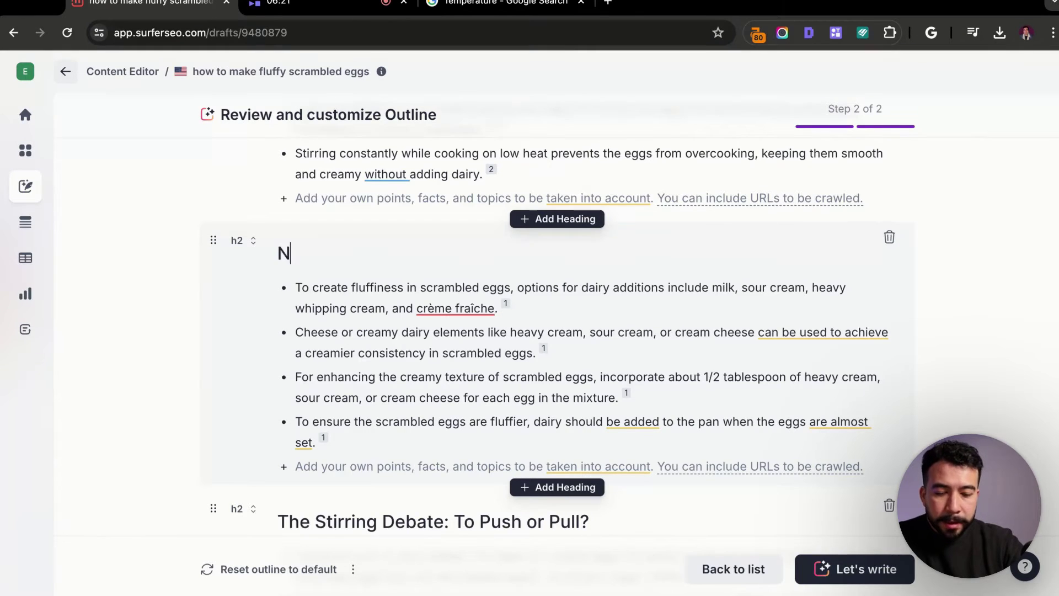
text(ow Start To Including M)
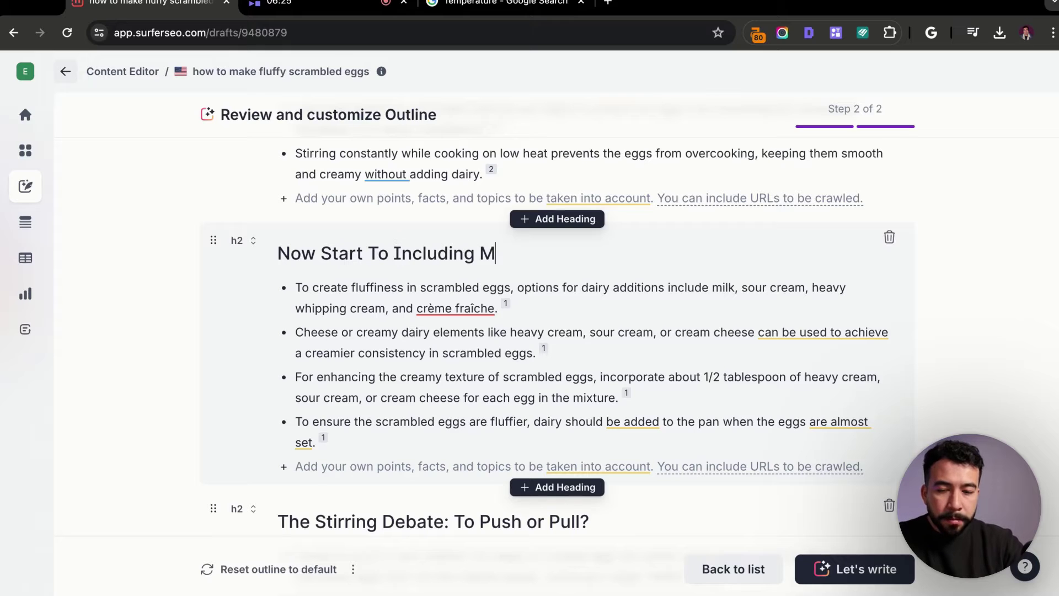
- Change 'For enhancing' to 'To enhance' and remove crème fraîche, sour cream and cream cheese from the dairy bullets
scroll(363, 211, down, 3)
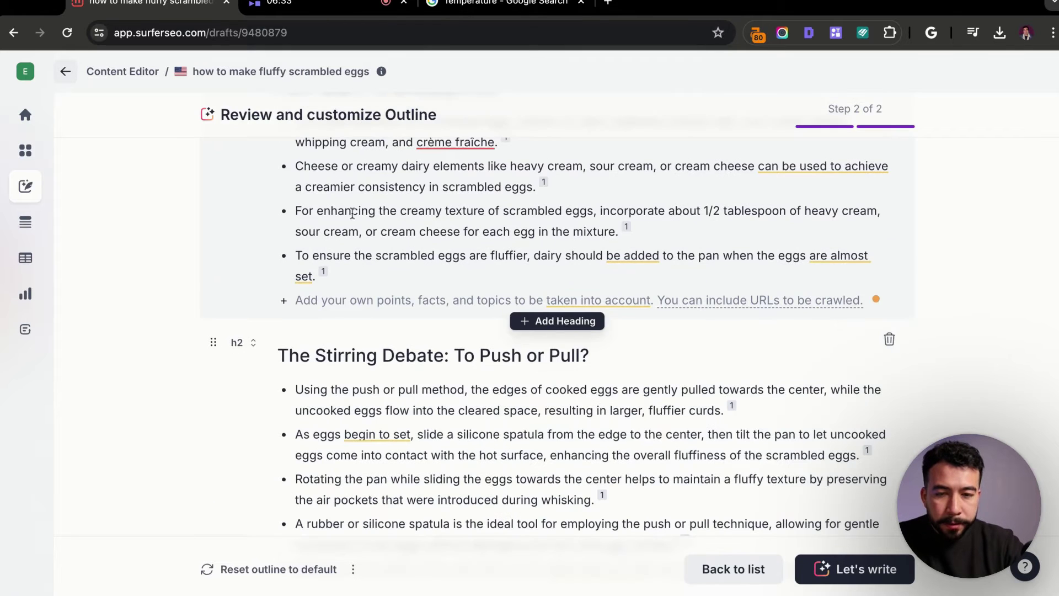
drag(377, 211, 295, 211)
text(To enhance)
scroll(494, 260, up, 2)
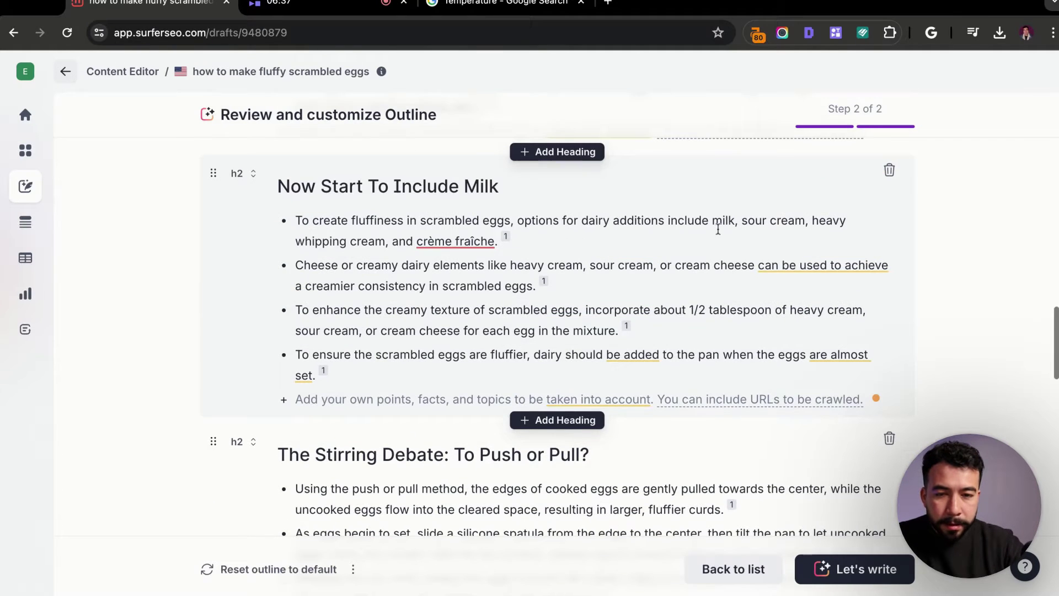
click(607, 244)
mouse_move(441, 255)
drag(413, 241, 495, 241)
key(BackSpace)
key(BackSpace)
key(BackSpace)
key(BackSpace)
key(BackSpace)
key(BackSpace)
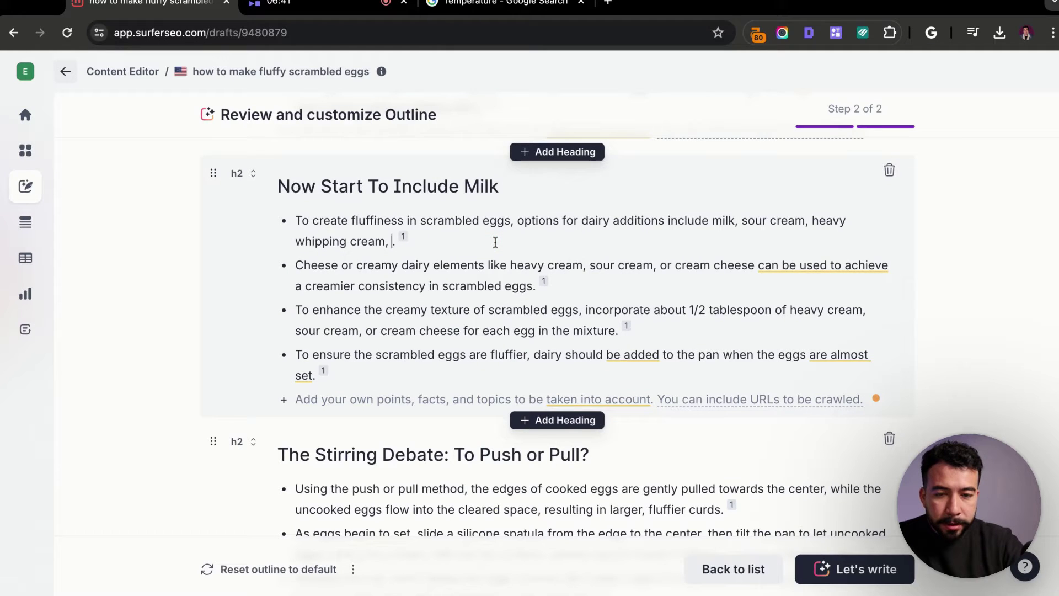
double_click(783, 220)
key(BackSpace)
key(BackSpace)
key(BackSpace)
key(BackSpace)
key(BackSpace)
key(BackSpace)
key(BackSpace)
key(BackSpace)
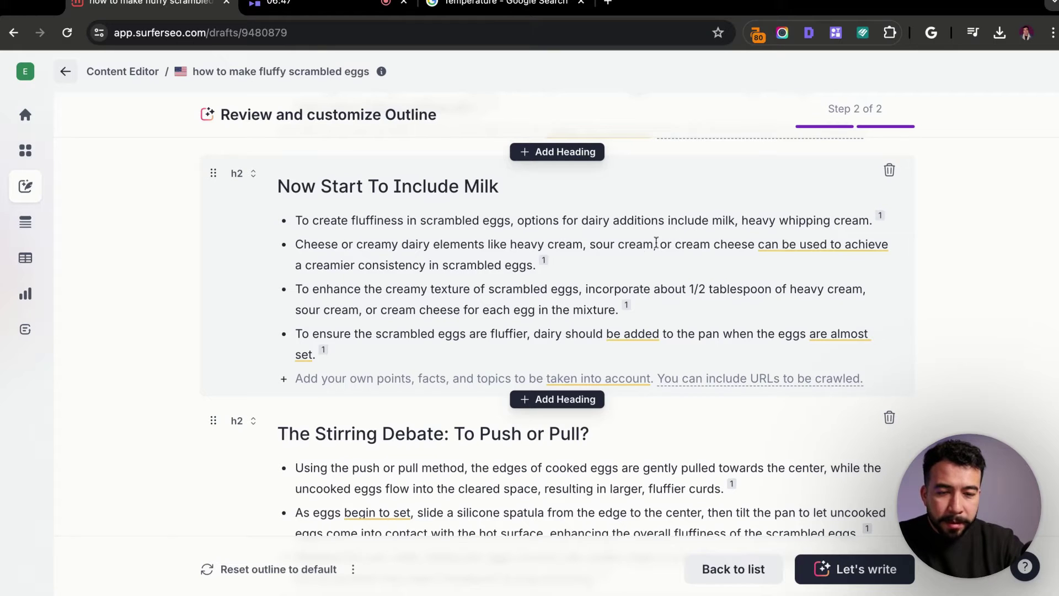
click(589, 244)
key(alt+shift+Right)
key(alt+shift+Right)
key(alt+shift+Right)
key(alt+shift+Right)
key(alt+shift+Right)
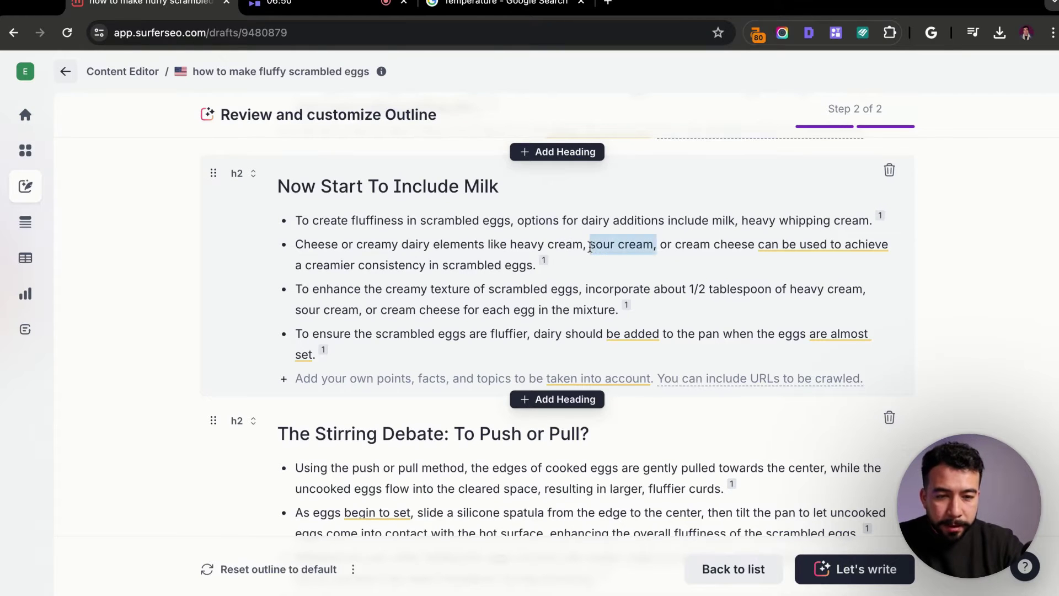
key(BackSpace)
- Title the stirring section 'Time To Stir Correctly' and rename the Recognizing heading 'How To Make Your Fluffy Eggs Taste Even Better'
scroll(753, 246, down, 3)
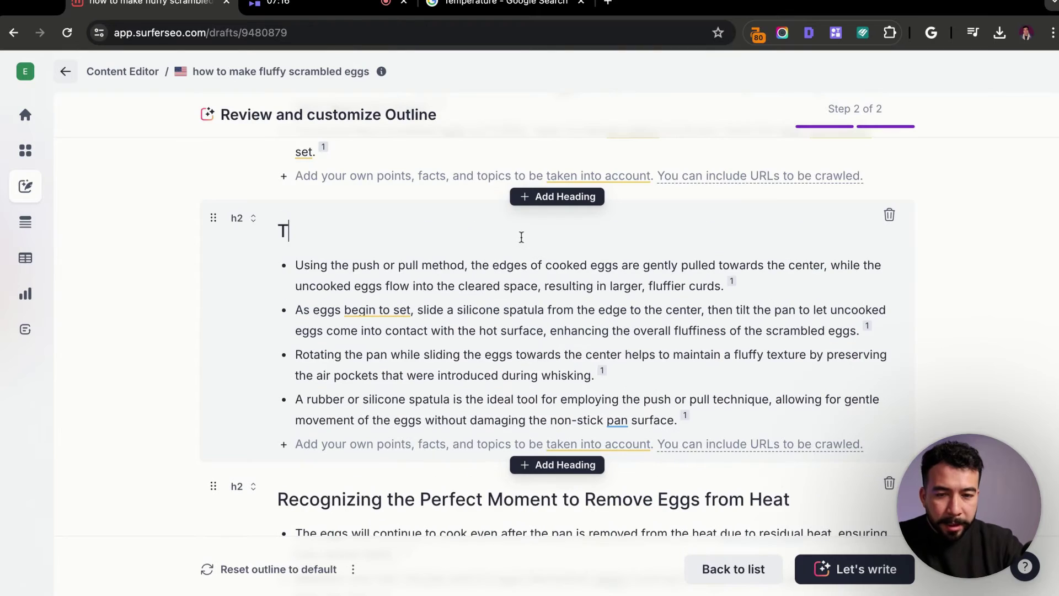
text(ime To Stir C)
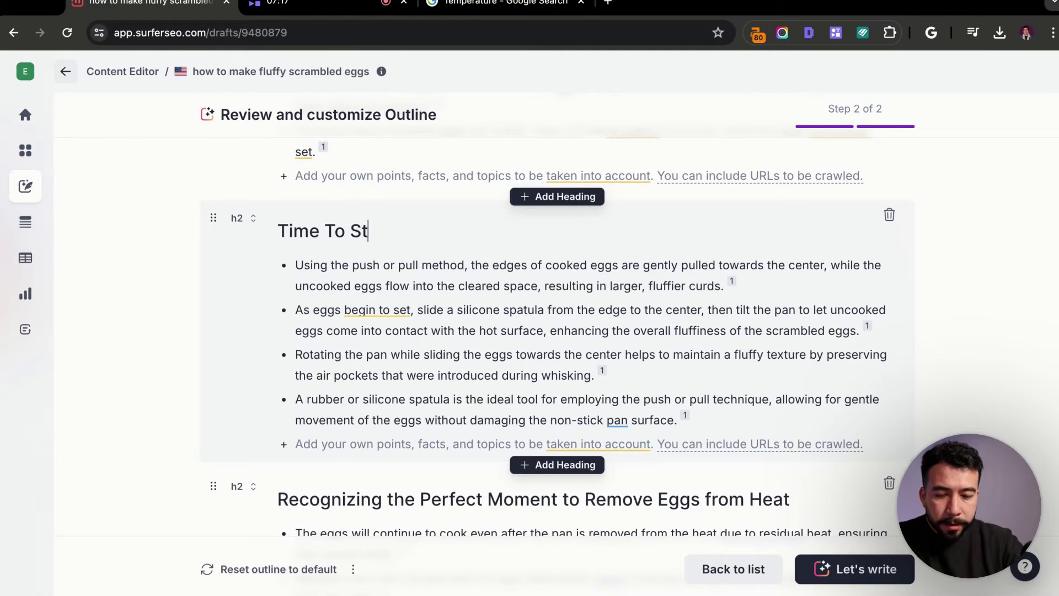
text(orrec)
drag(418, 311, 255, 311)
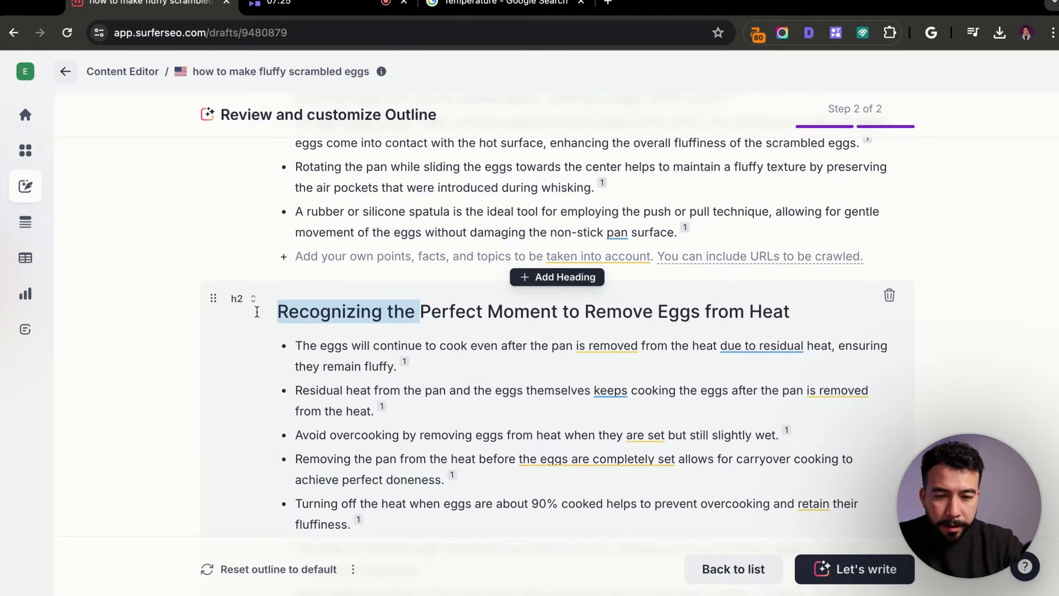
key(BackSpace)
text(T)
text(ow To)
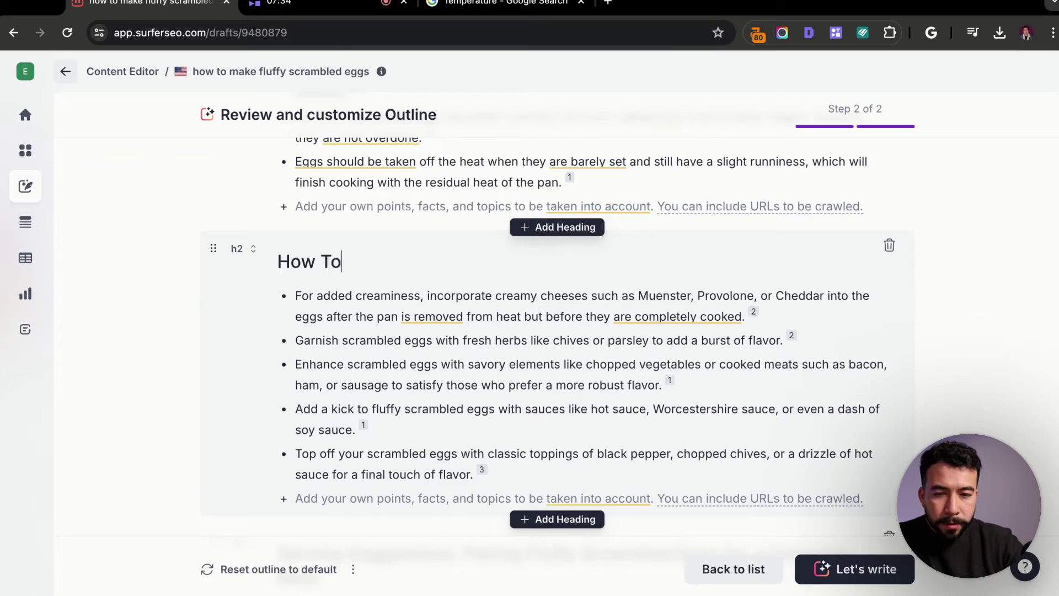
text( Make Your Flu)
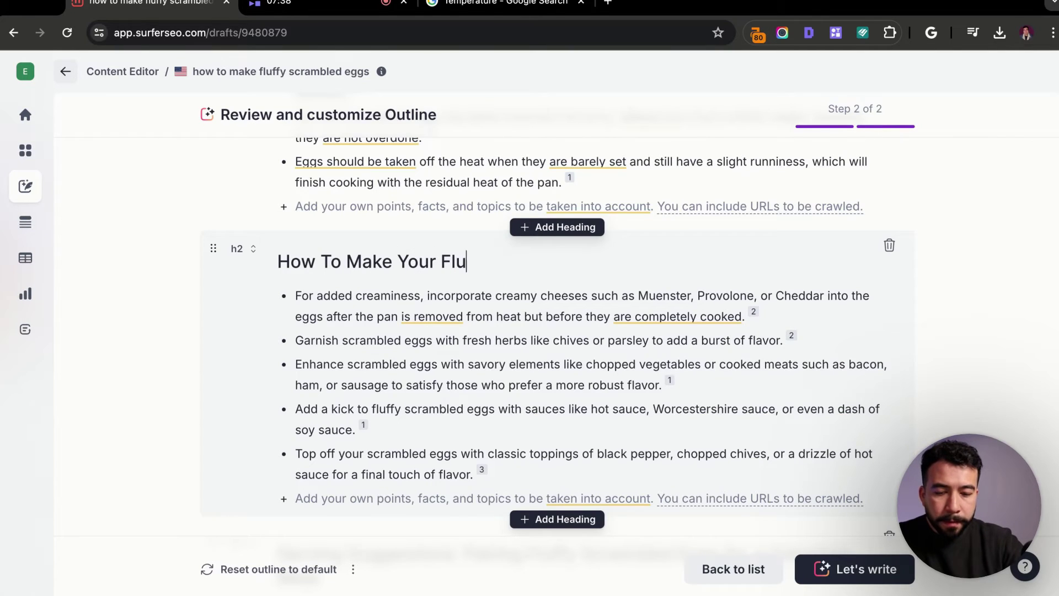
text(ffy Eggs Taste )
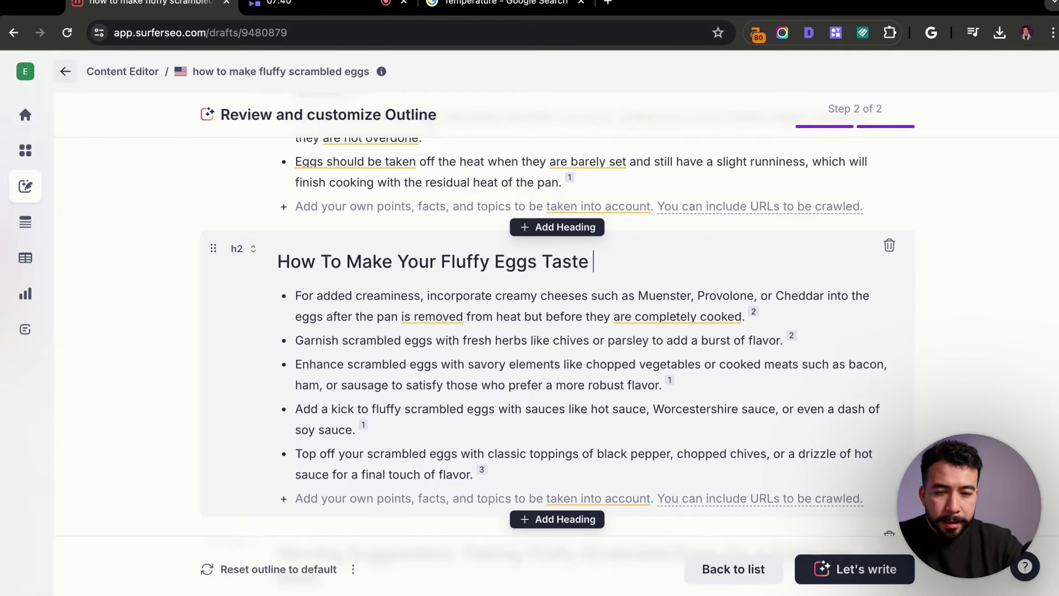
text(Even Better)
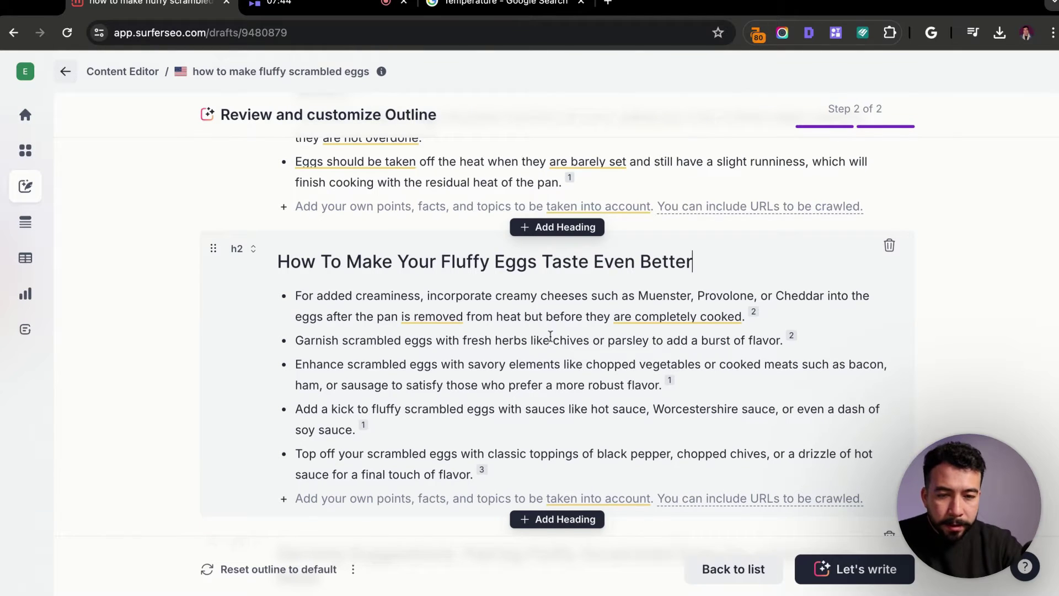
- Dismiss a passive-voice suggestion, keep the Serving Suggestions heading as is, and review the outline
scroll(536, 335, down, 5)
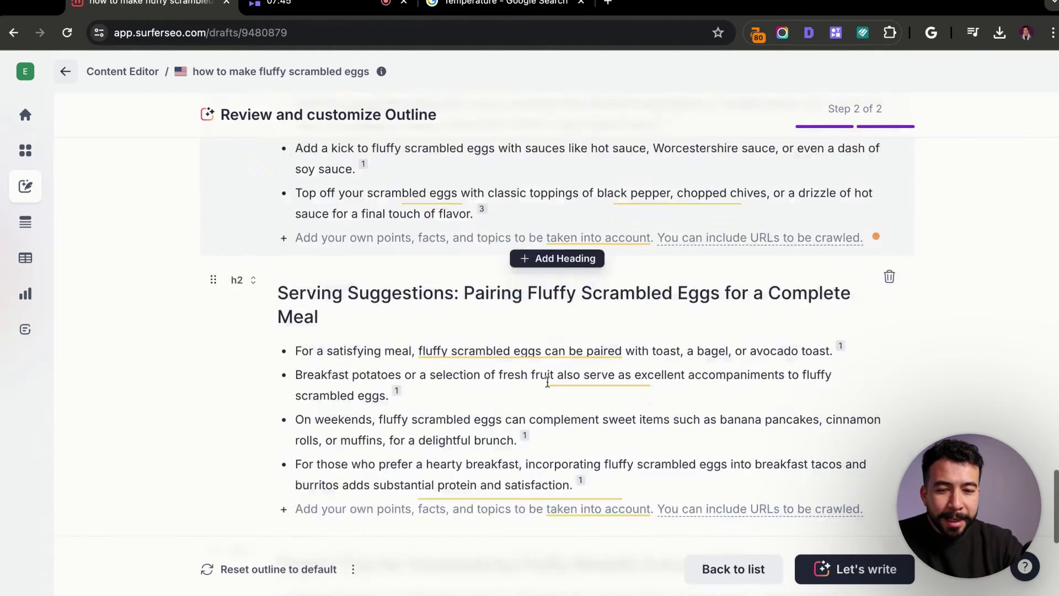
click(559, 320)
click(273, 342)
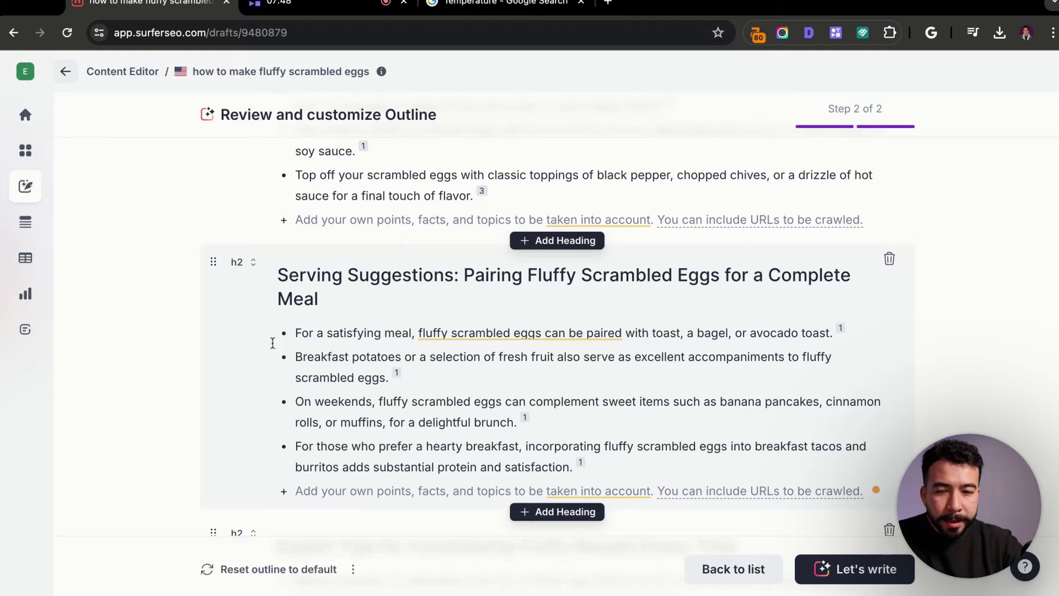
triple_click(464, 275)
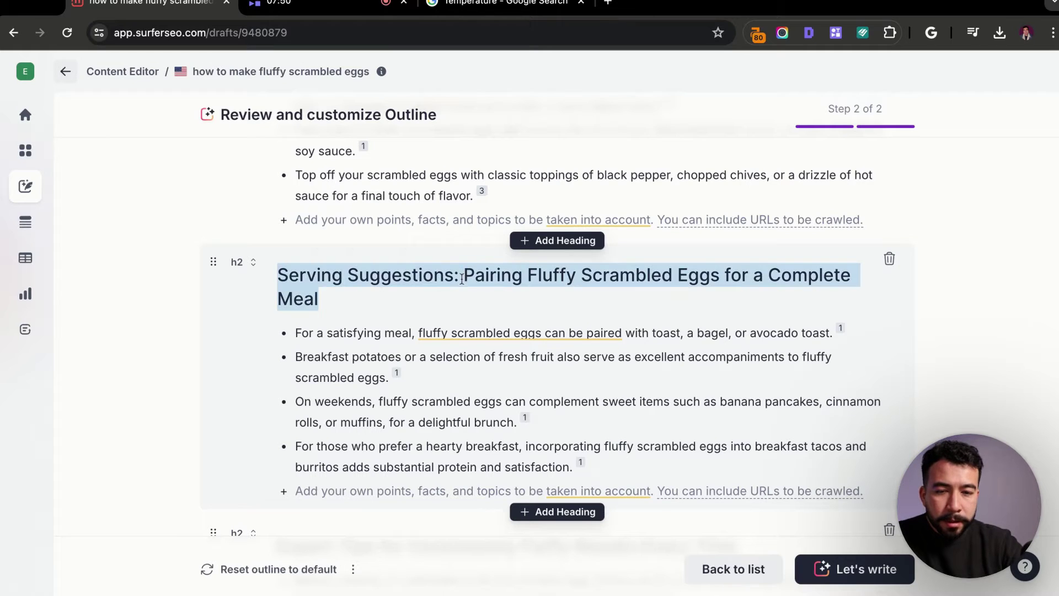
click(334, 400)
scroll(493, 370, down, 6)
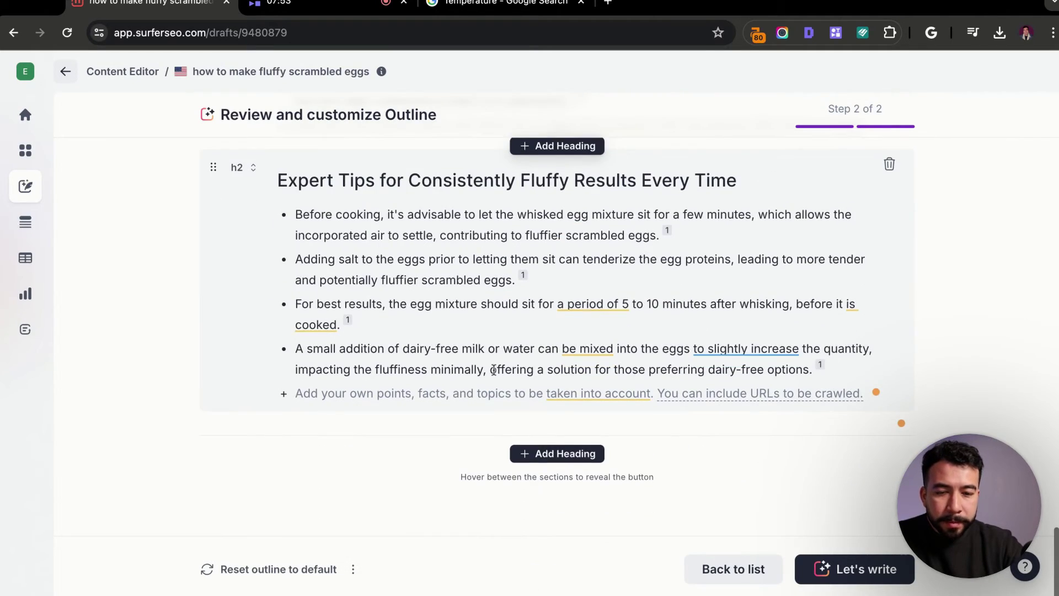
scroll(494, 370, up, 15)
scroll(493, 370, up, 15)
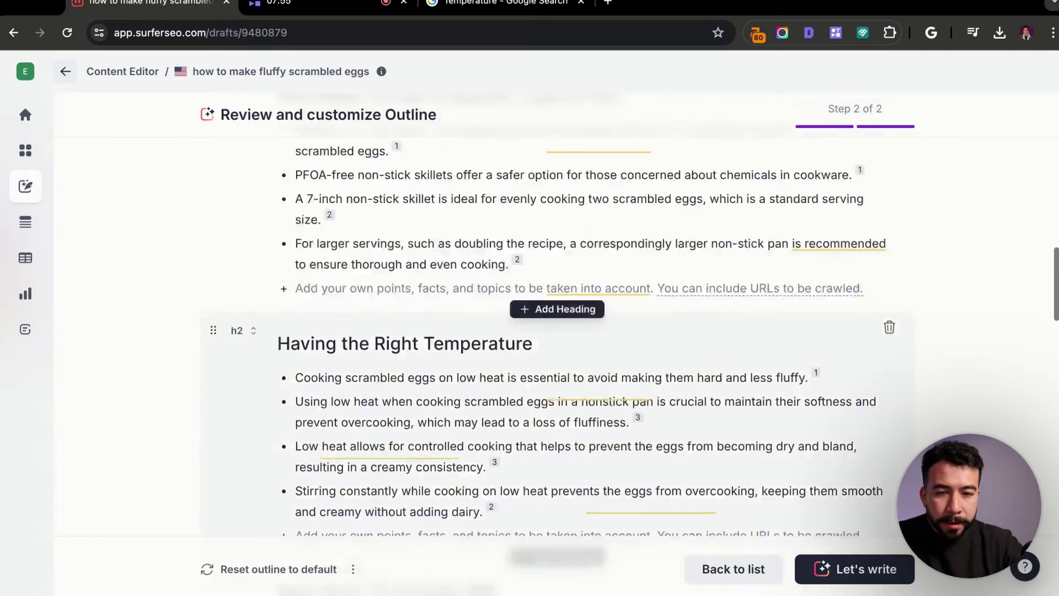
scroll(493, 369, down, 6)
scroll(493, 370, down, 10)
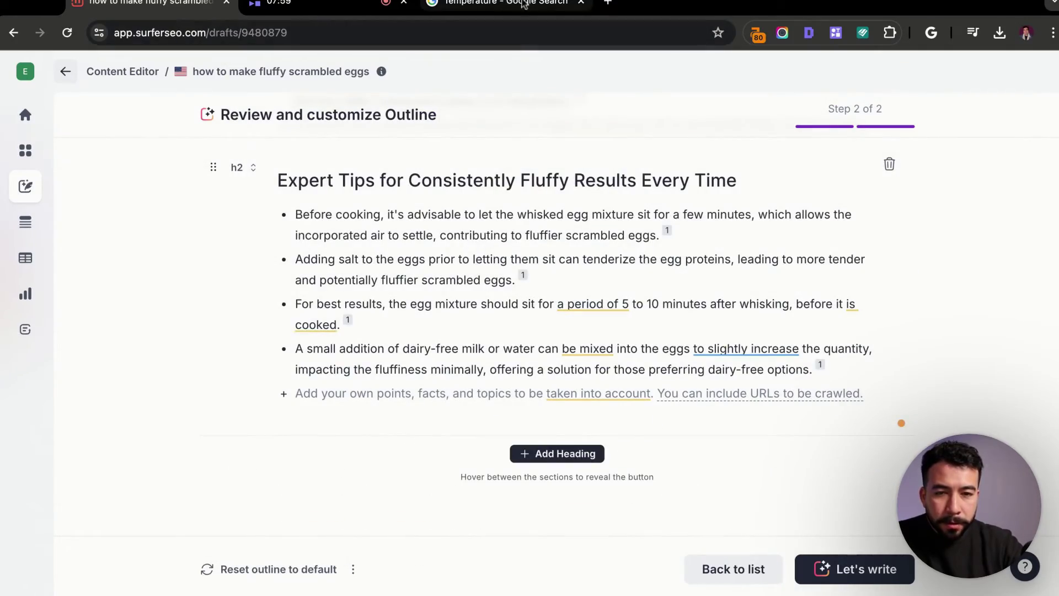
- Start a new search tab and open The Spruce Eats scrambled-egg recipe in the background
click(580, 2)
click(436, 2)
text(how)
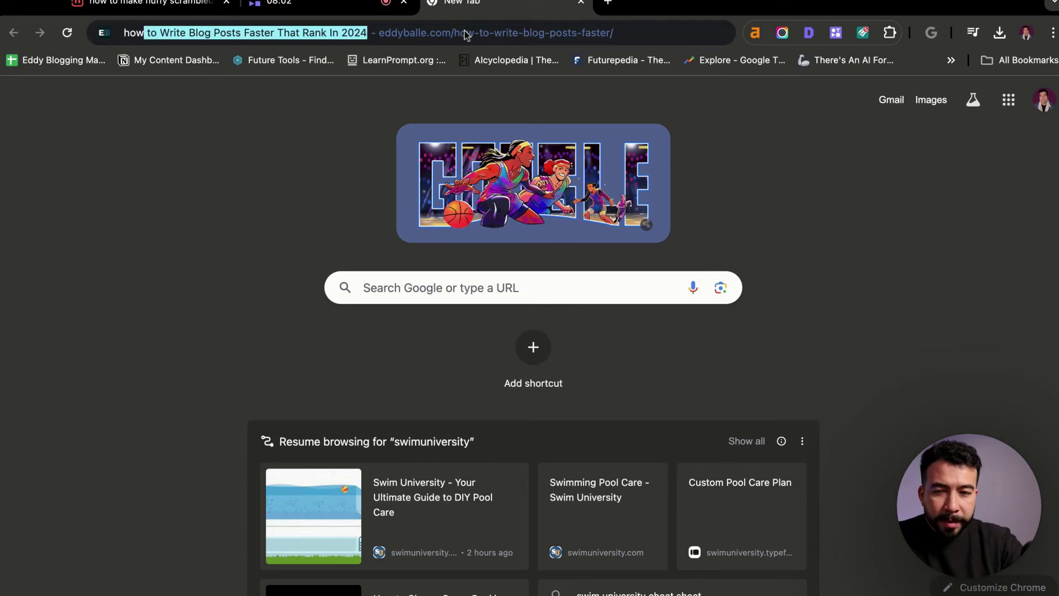
text( to make the flash in infinite craf)
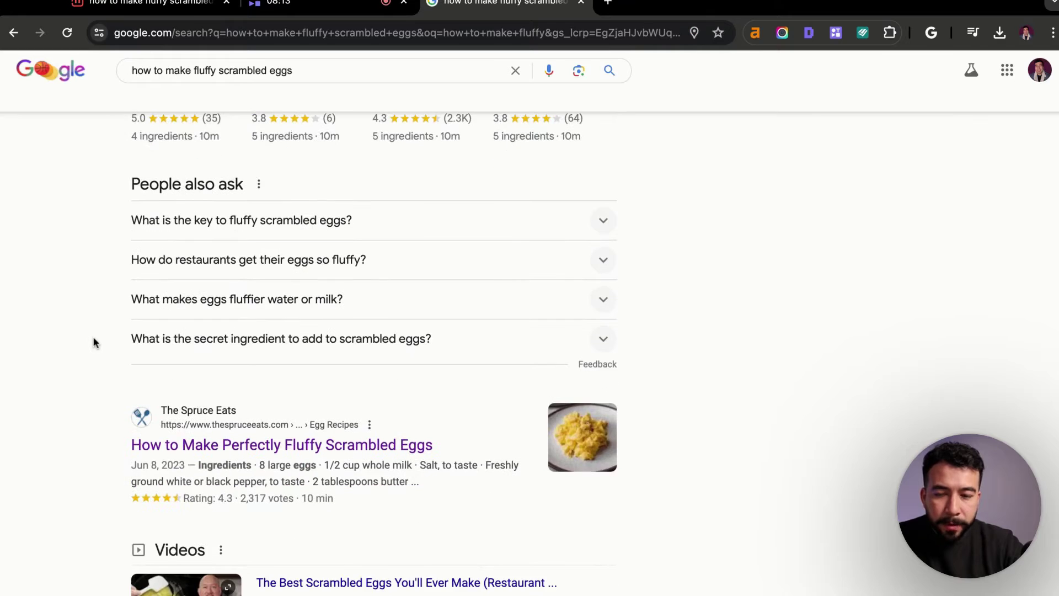
scroll(114, 337, down, 4)
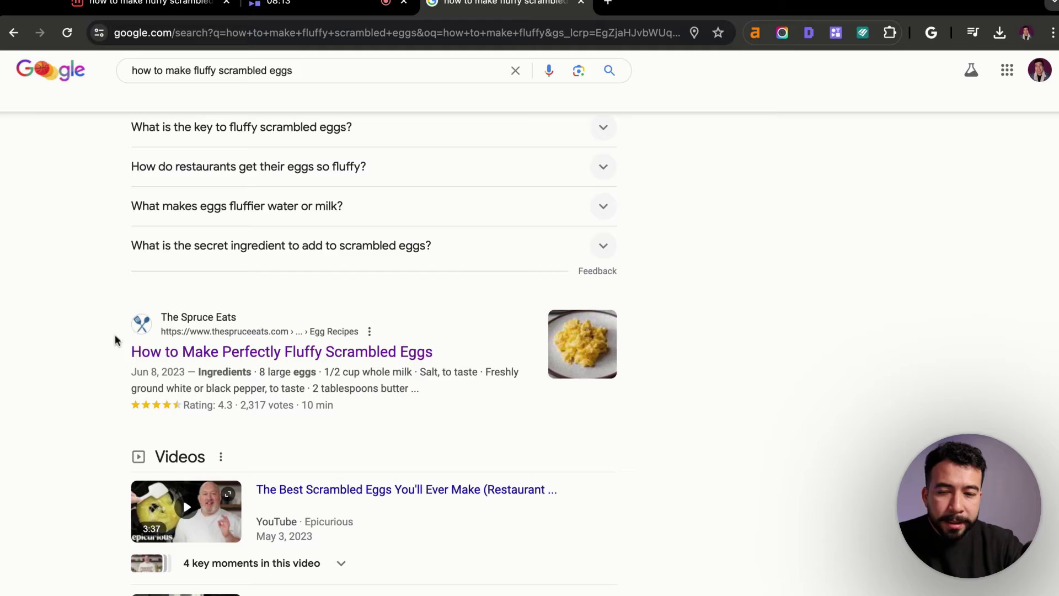
super+click(215, 251)
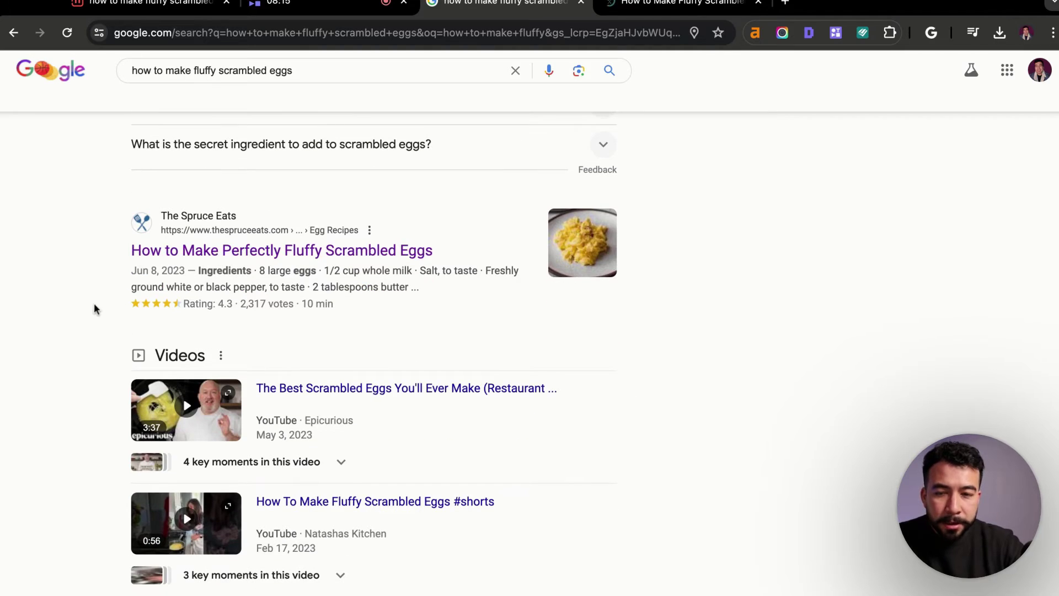
scroll(93, 304, down, 3)
scroll(92, 307, down, 7)
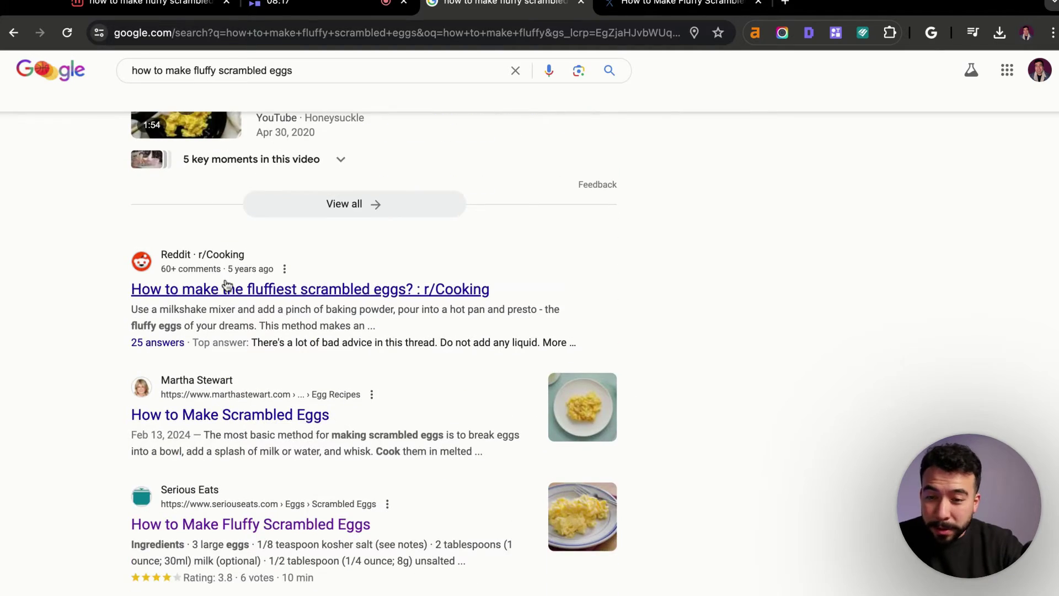
scroll(205, 436, down, 2)
scroll(205, 435, down, 1)
- Open the Martha Stewart, Serious Eats and Bon Appétit recipe results in background tabs
super+click(251, 325)
super+click(272, 434)
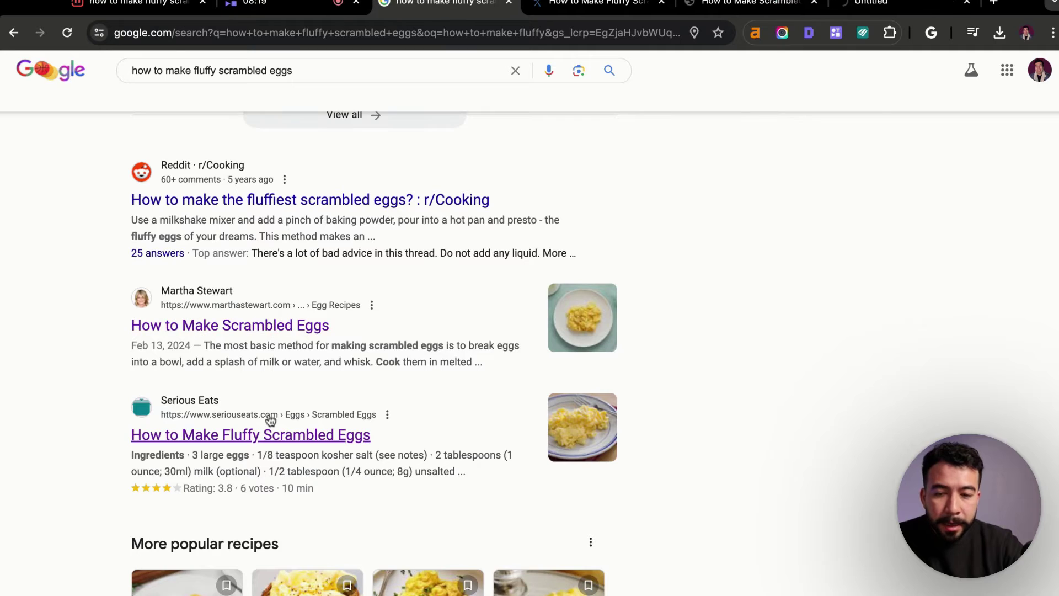
click(815, 3)
scroll(118, 383, down, 3)
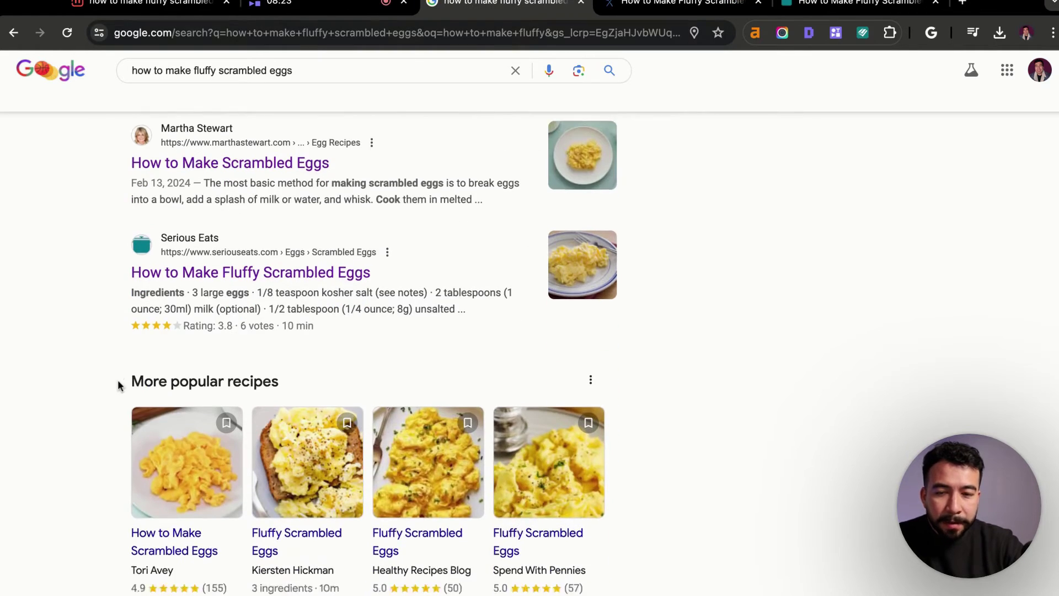
scroll(118, 384, down, 7)
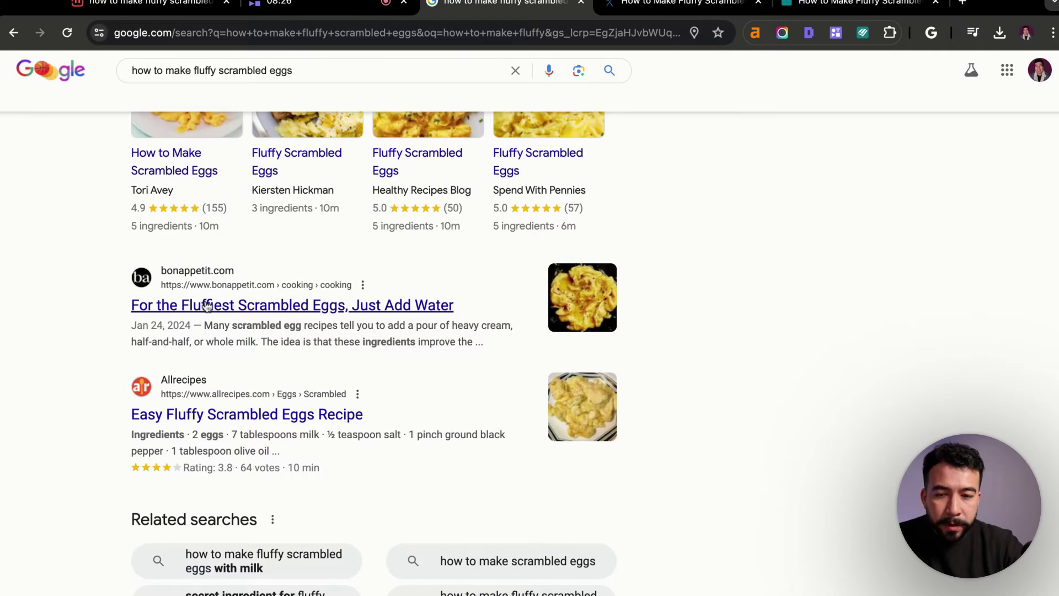
super+click(207, 307)
- Read The Spruce Eats recipe, then close it along with the Serious Eats and Bon Appétit tabs
click(597, 9)
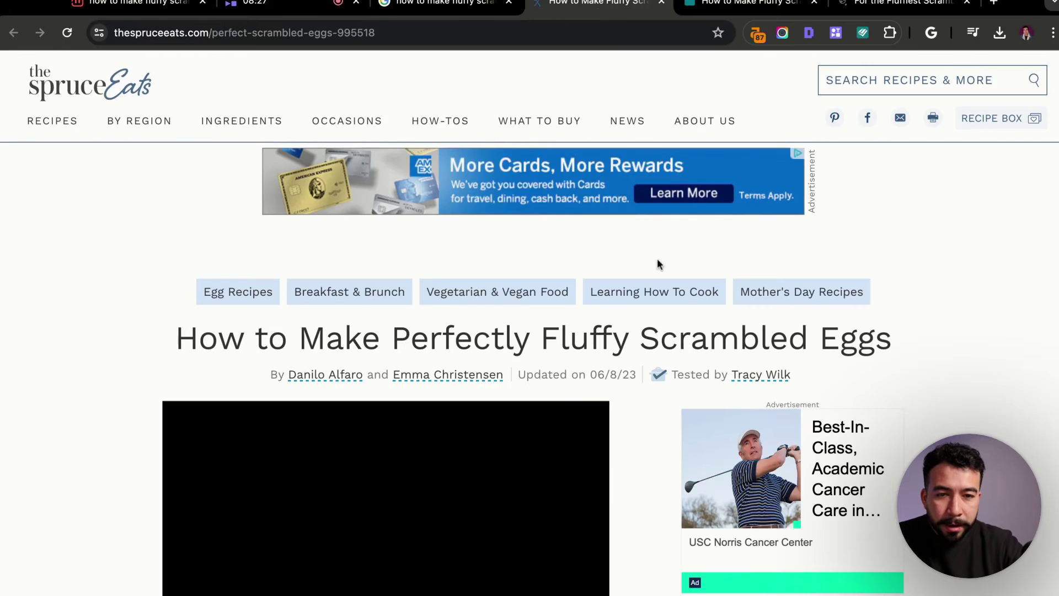
scroll(659, 264, down, 3)
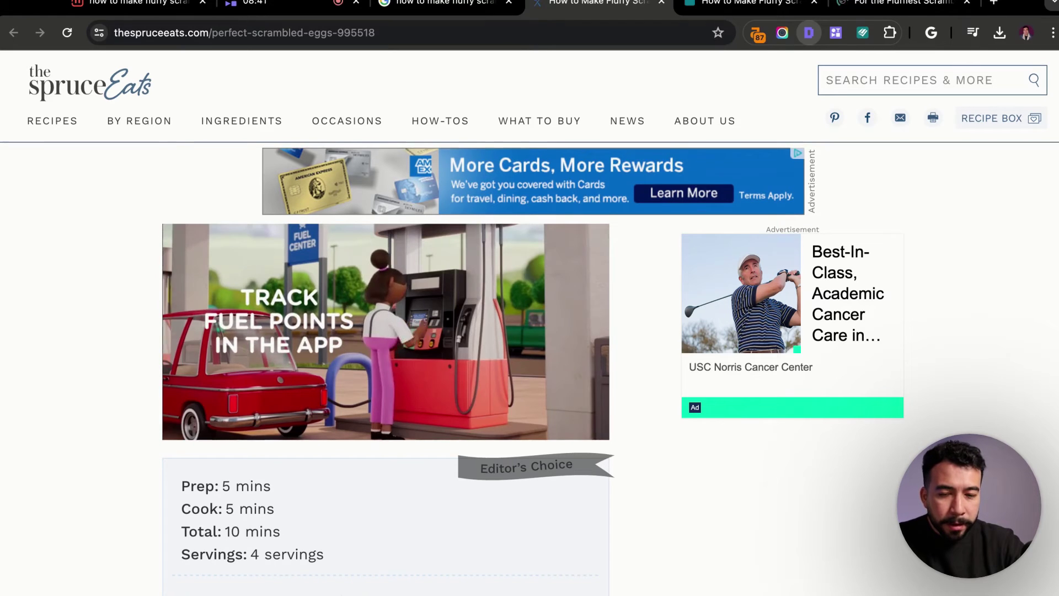
click(661, 3)
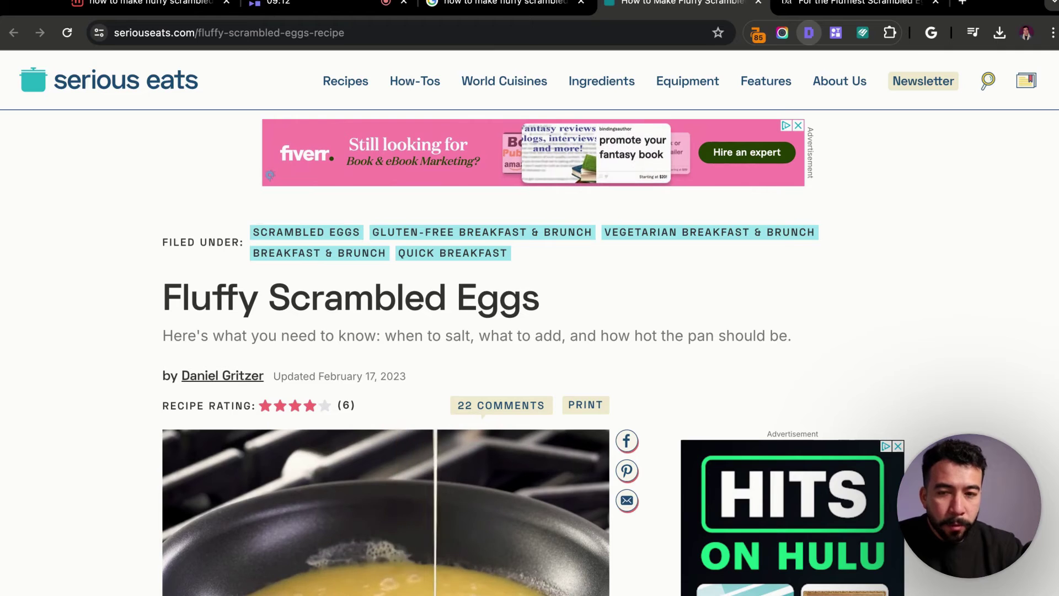
click(758, 2)
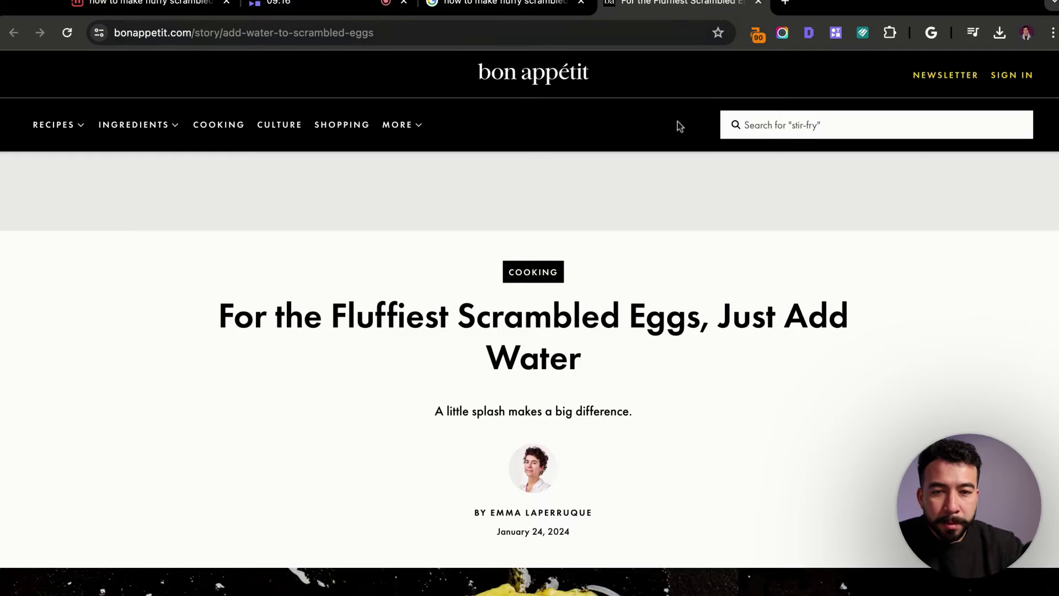
click(758, 2)
- Add the H2 heading 'What Tools Are Needed For Making Fluffy Scrambled Eggs' above Choosing the Right Eggs
click(144, 2)
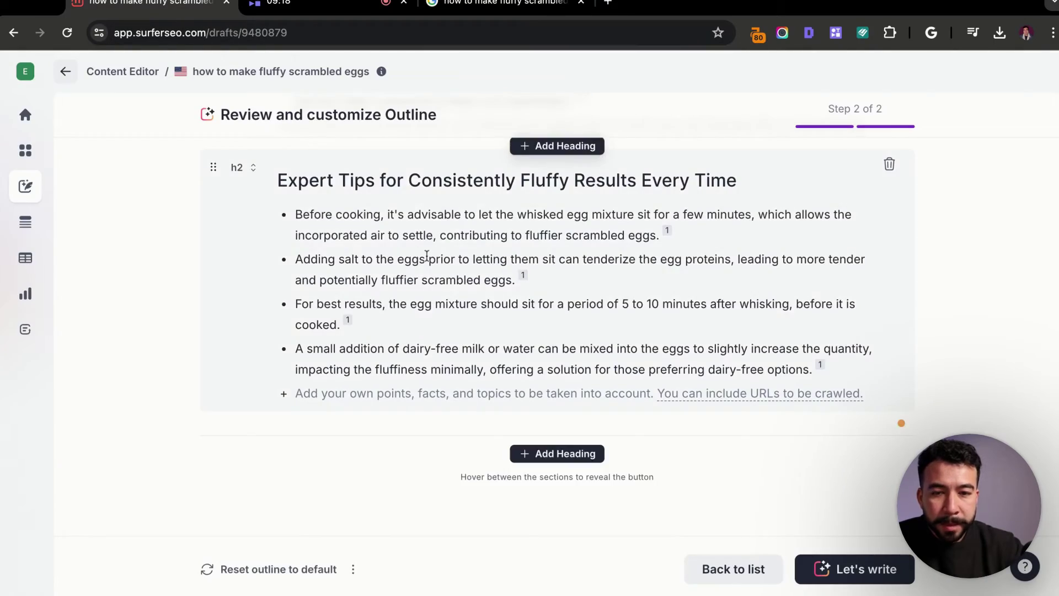
scroll(426, 256, up, 15)
scroll(427, 256, down, 5)
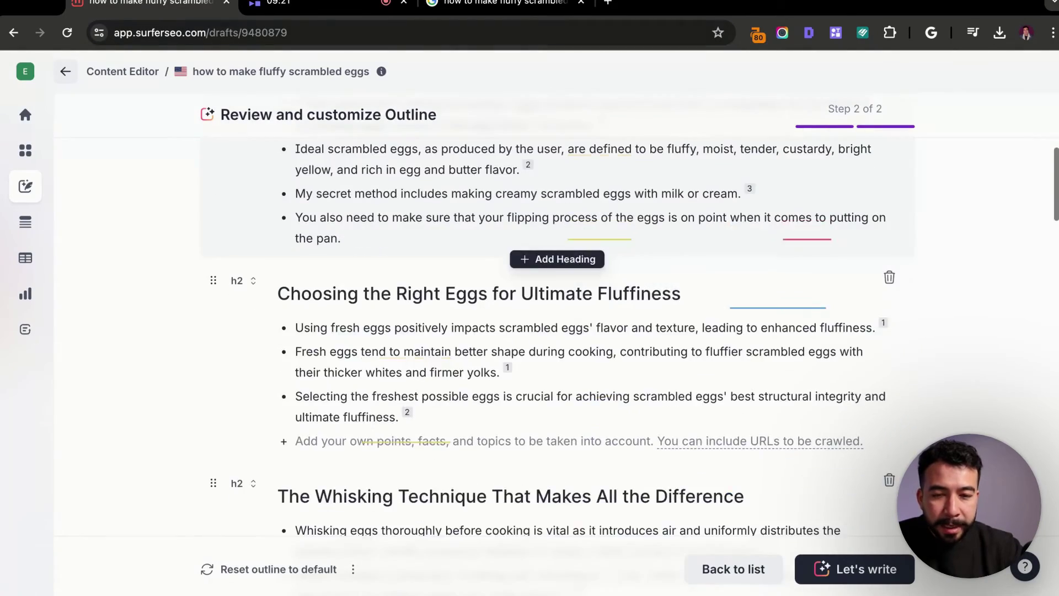
click(557, 259)
text(What T)
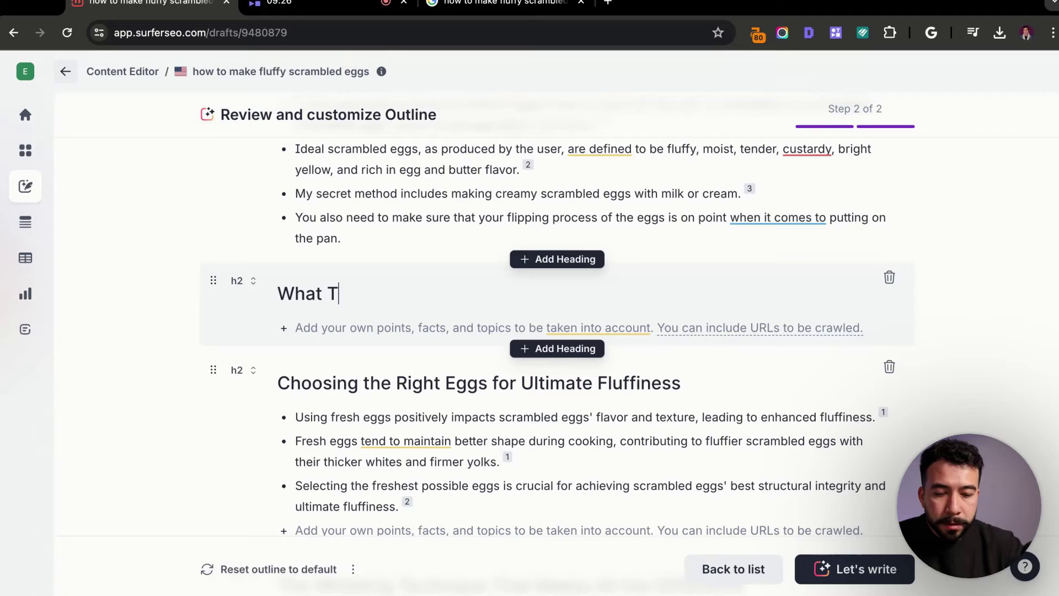
text(ools Are Need)
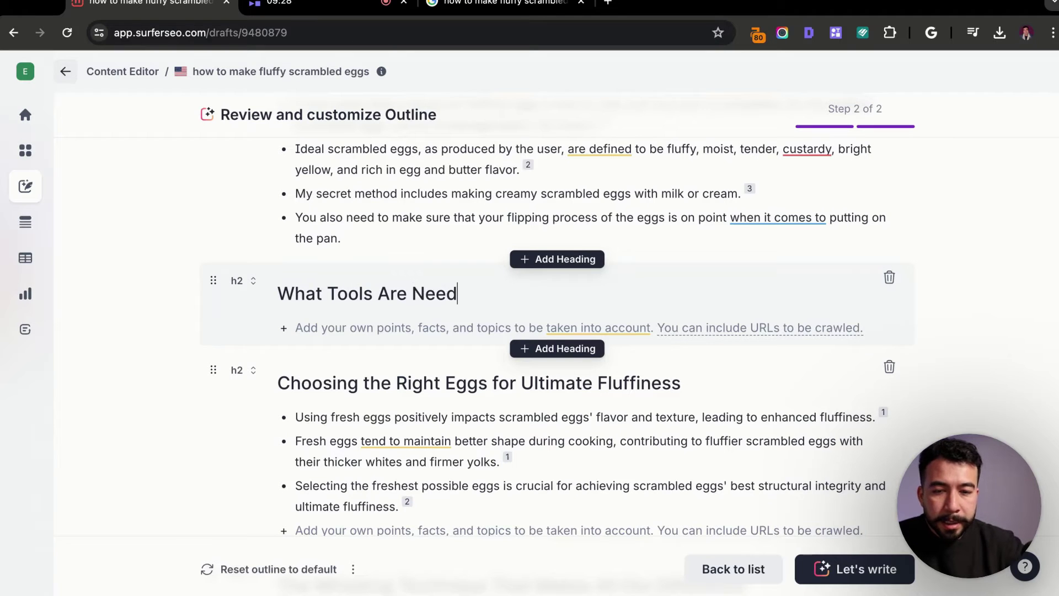
text(ed For Making Flu)
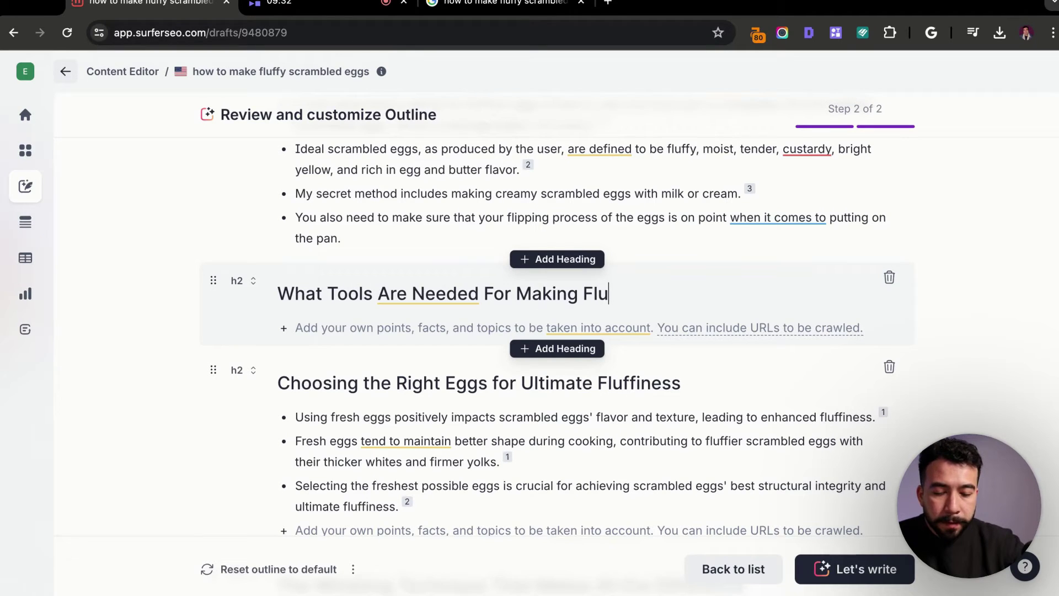
text(ffy Scrambled Eggs)
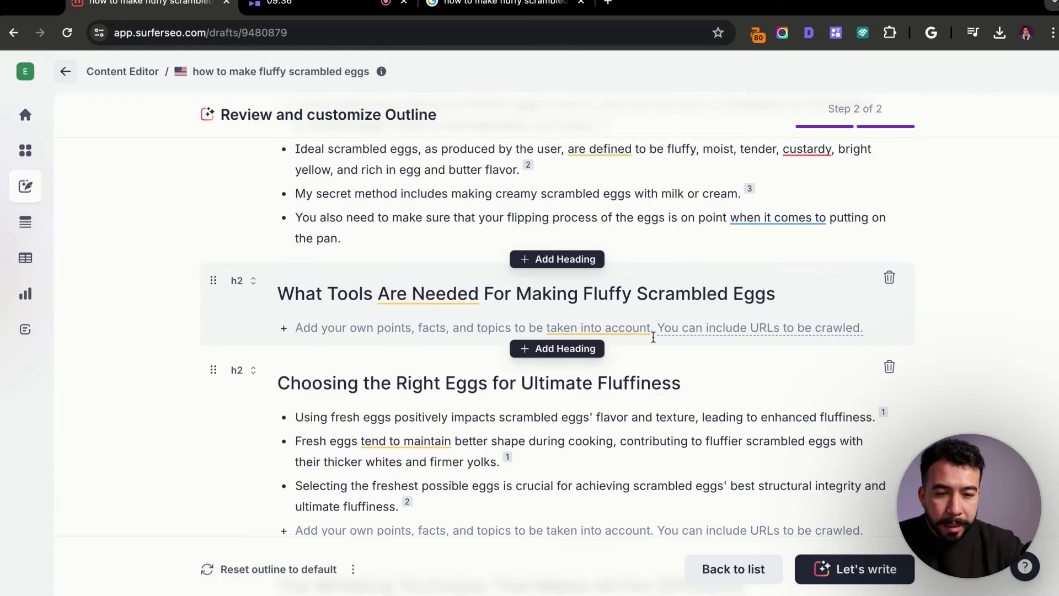
- Fill in its tools bullet, inserting 'farm fresh' before eggs and adding 'and whisk' at the end
click(487, 329)
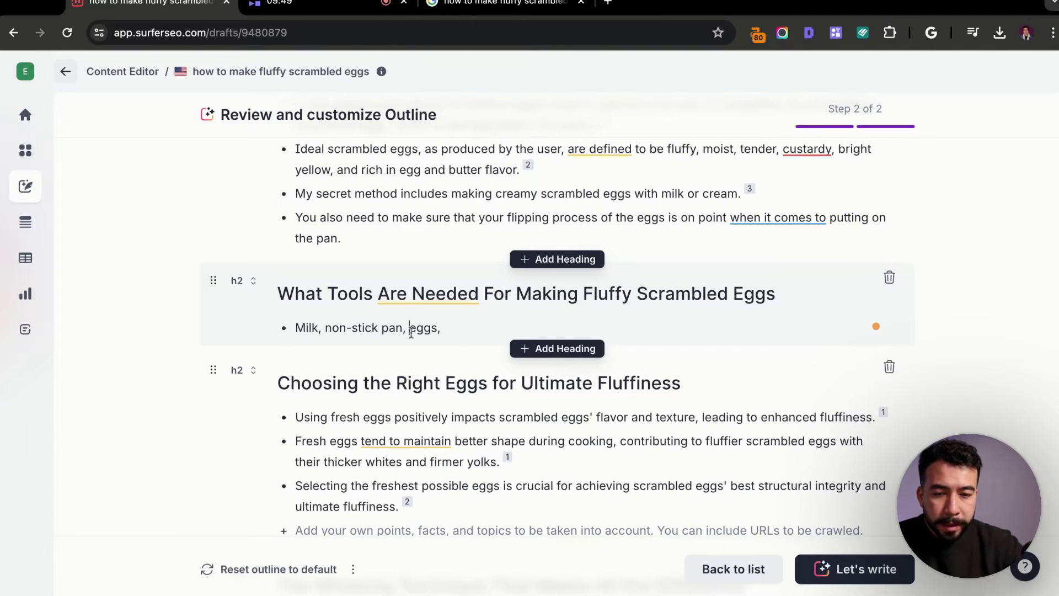
click(410, 329)
text(farm )
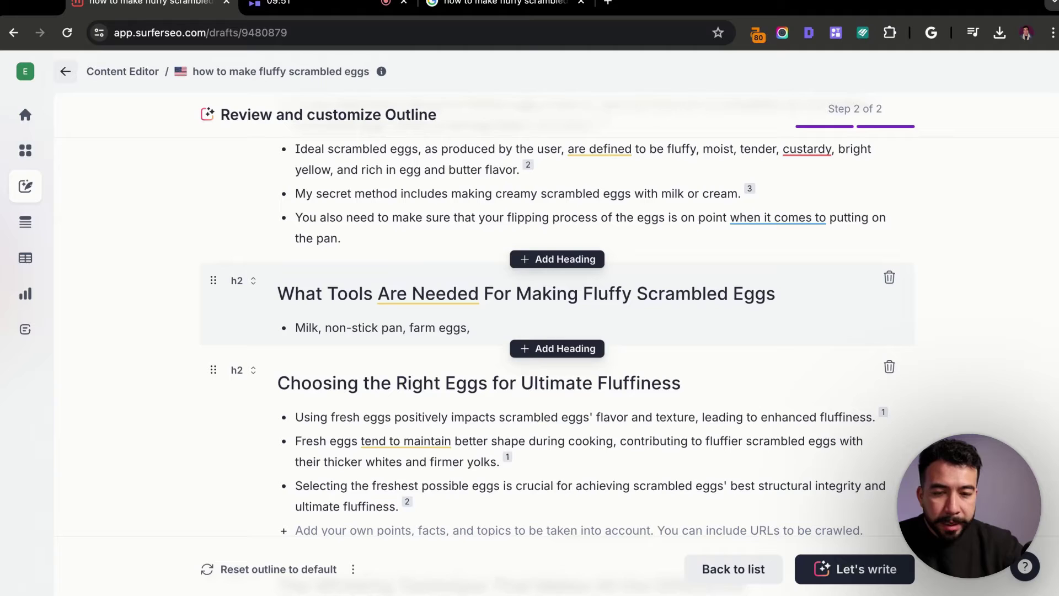
text(fresh)
click(504, 326)
text(and whisk)
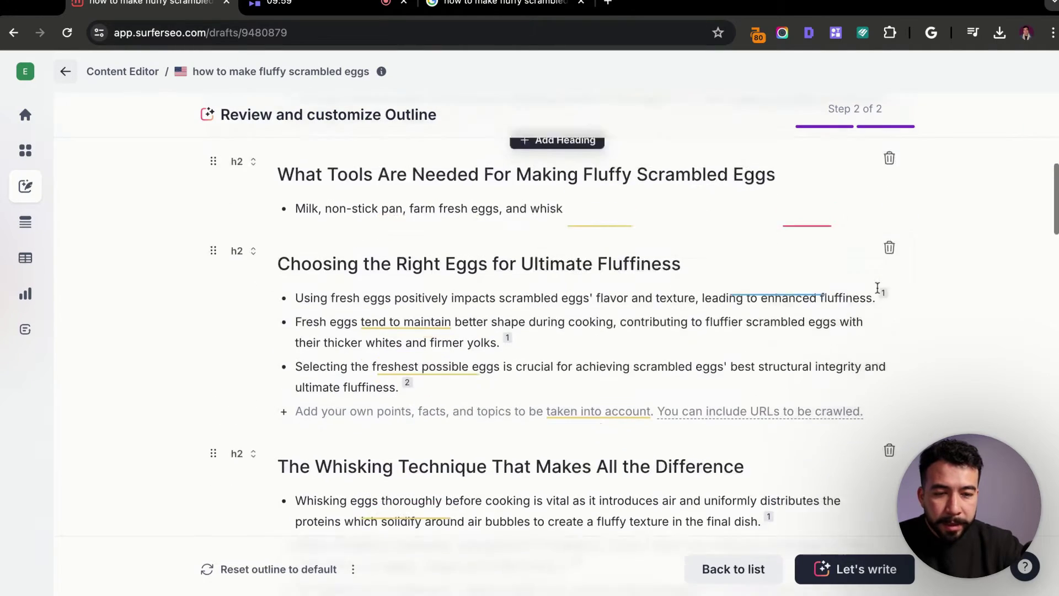
- Scroll through the full outline to check every section before writing the article
scroll(631, 307, down, 1)
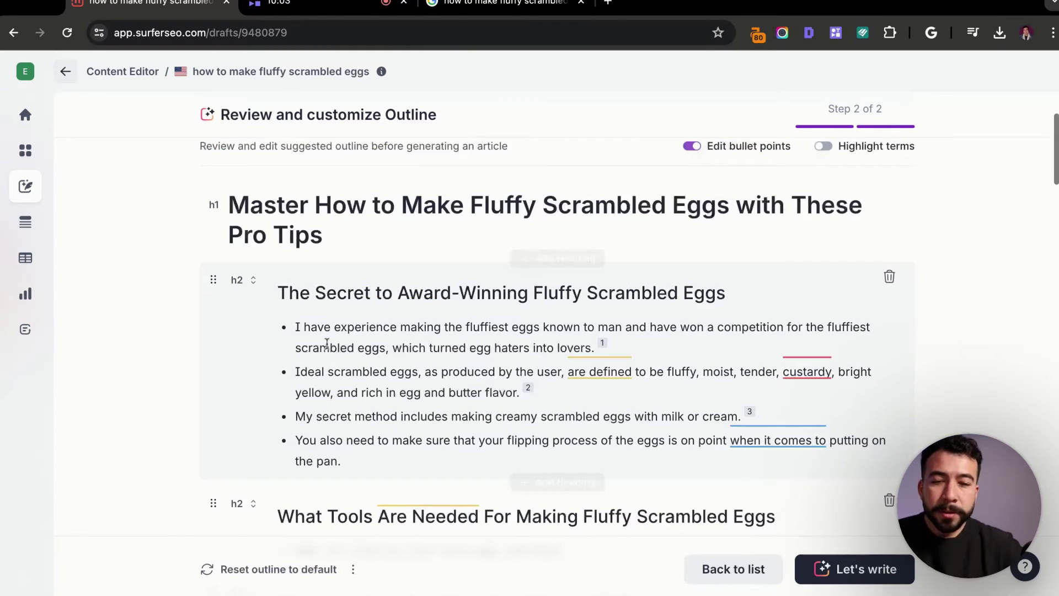
scroll(529, 331, down, 10)
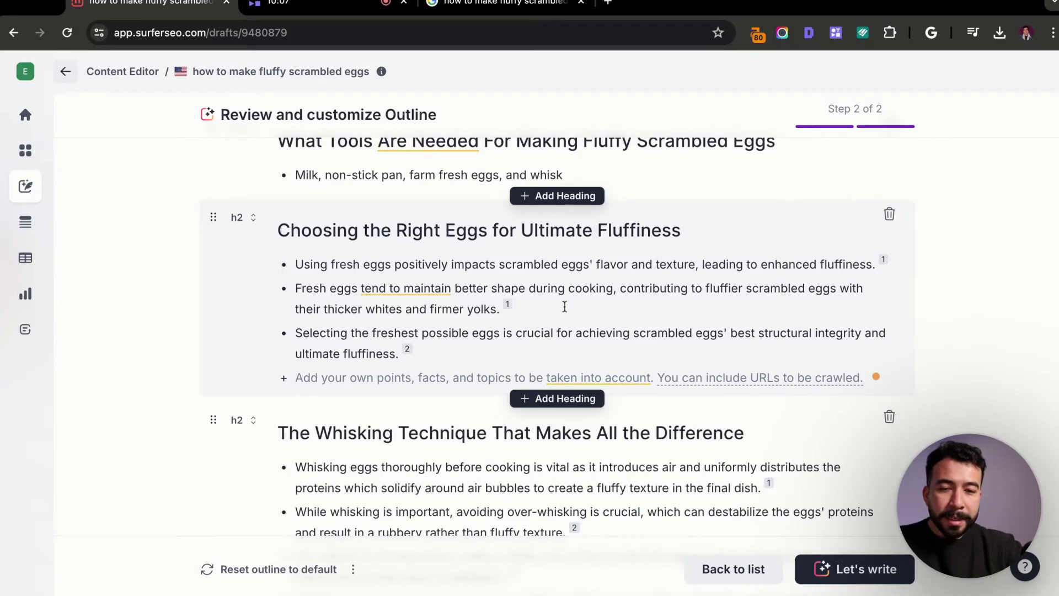
scroll(564, 307, down, 15)
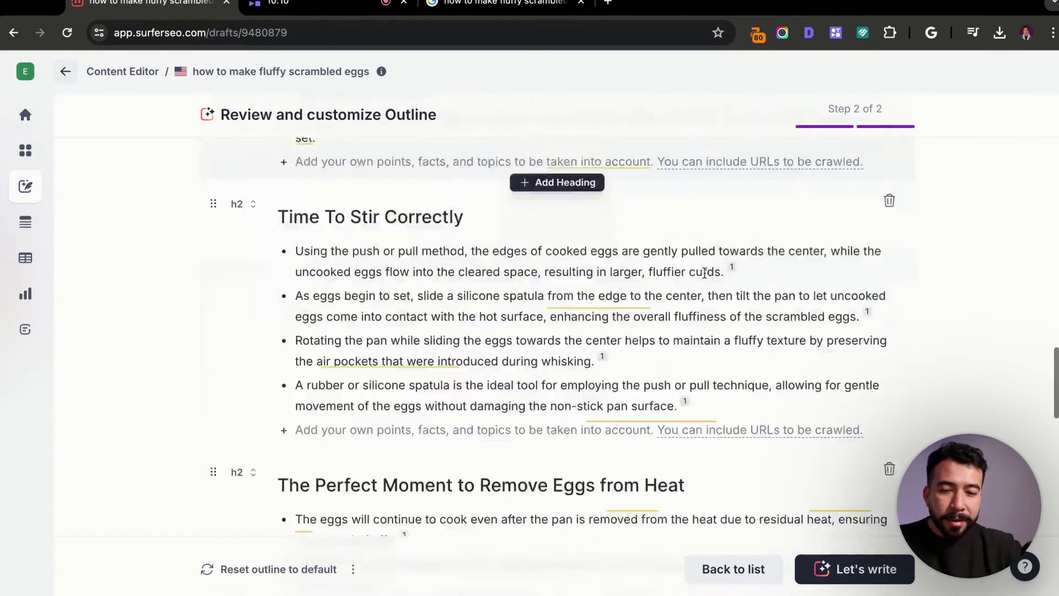
scroll(704, 272, down, 15)
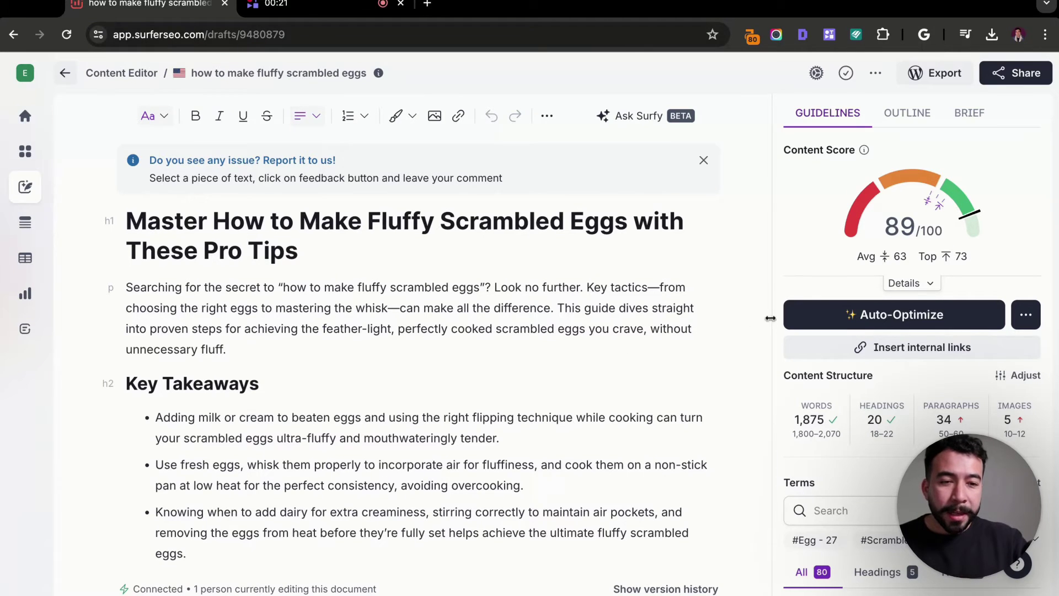
mouse_move(824, 220)
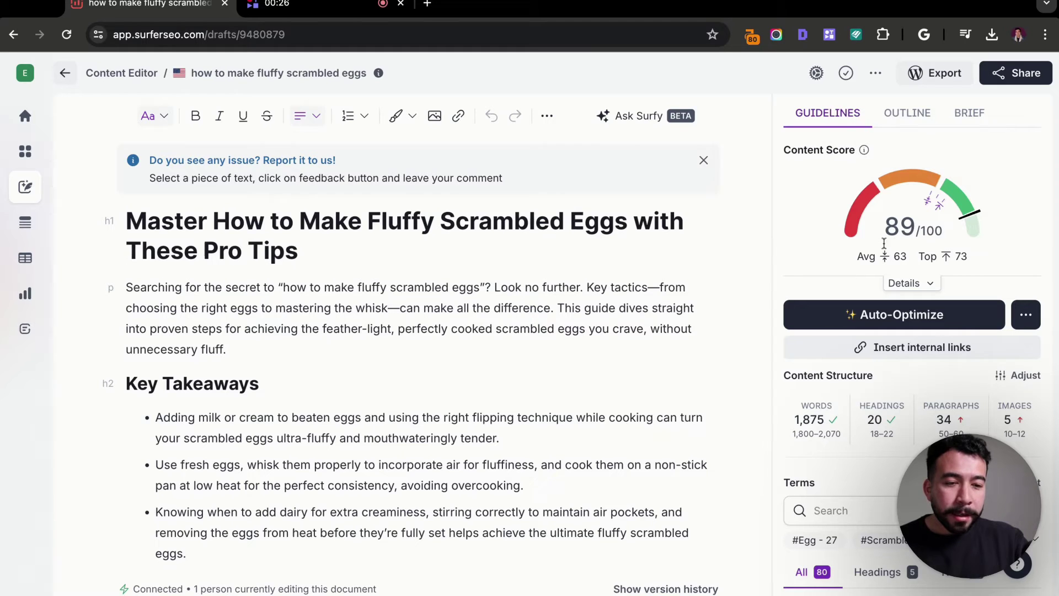
mouse_move(918, 204)
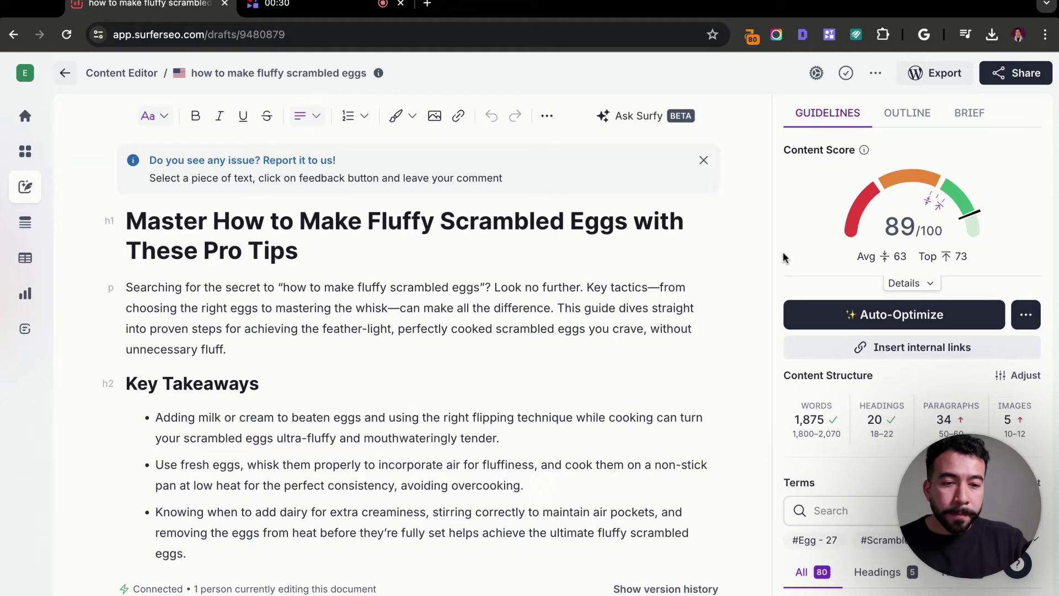
scroll(499, 306, down, 3)
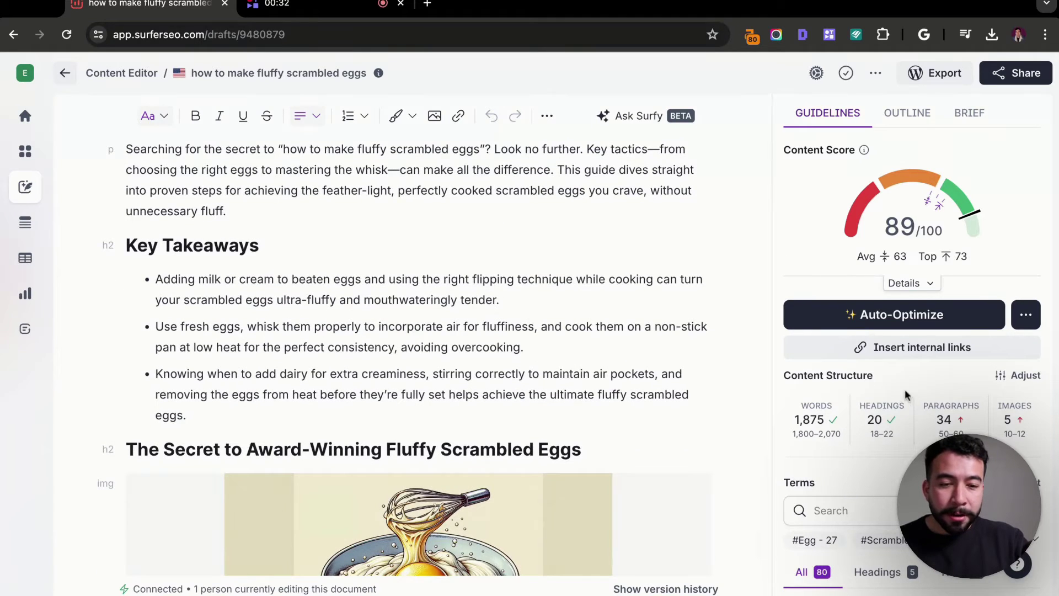
scroll(908, 409, down, 10)
scroll(933, 344, down, 6)
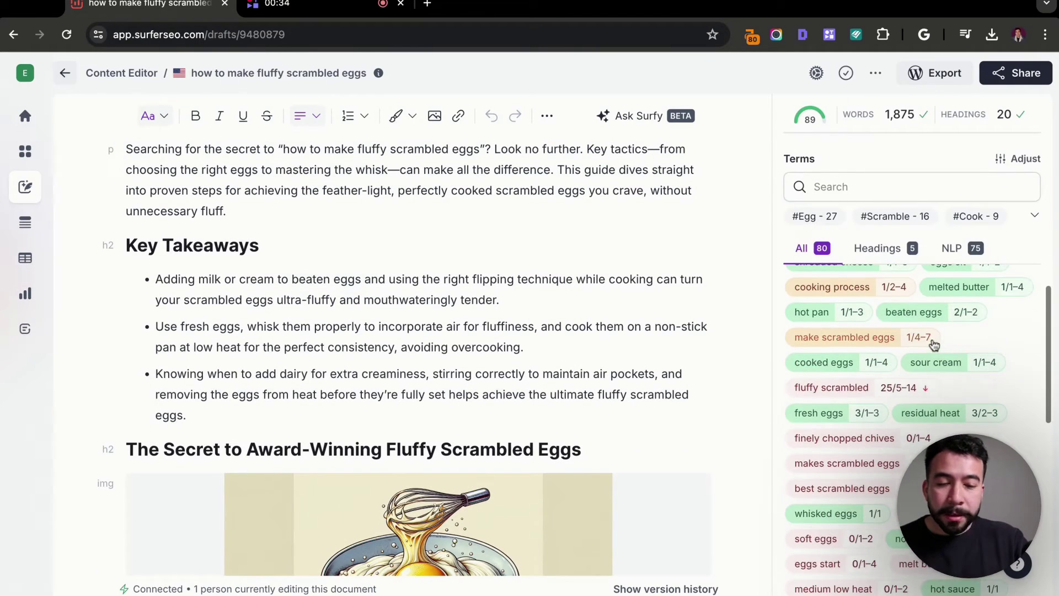
scroll(916, 386, down, 7)
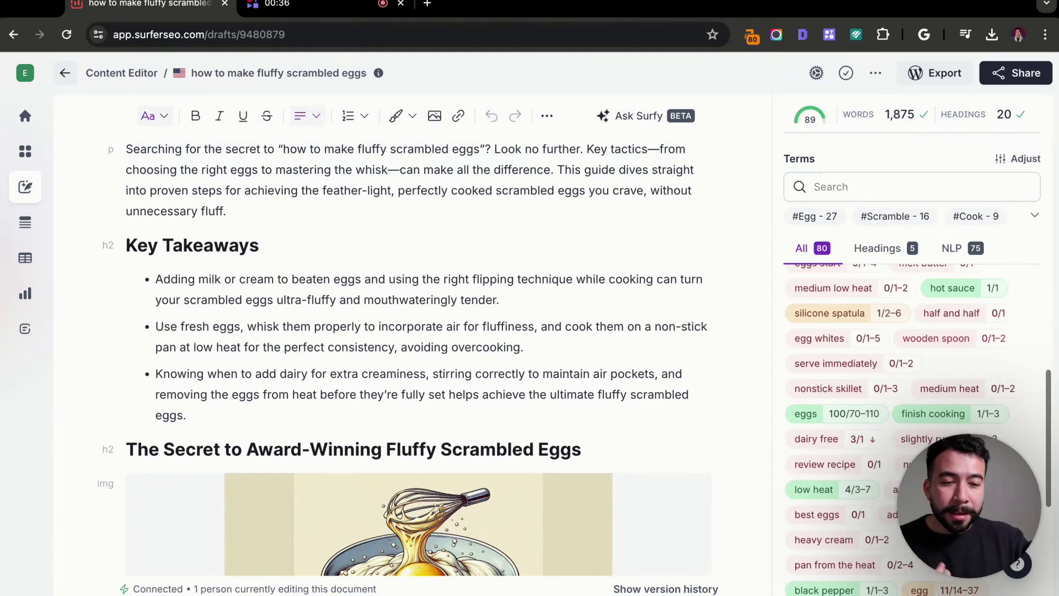
scroll(915, 386, up, 10)
scroll(951, 303, up, 6)
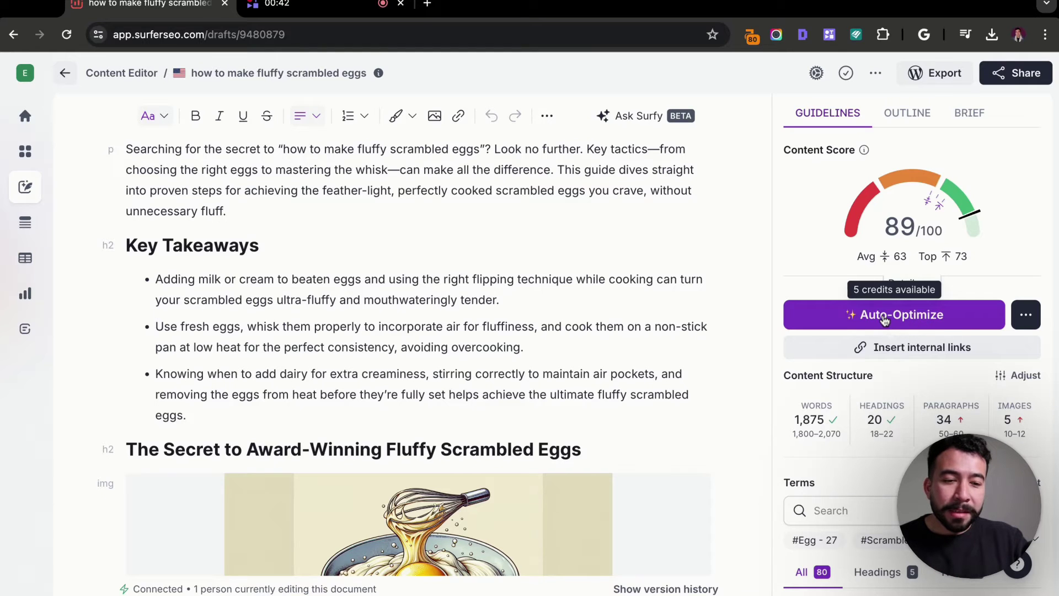
scroll(812, 270, down, 3)
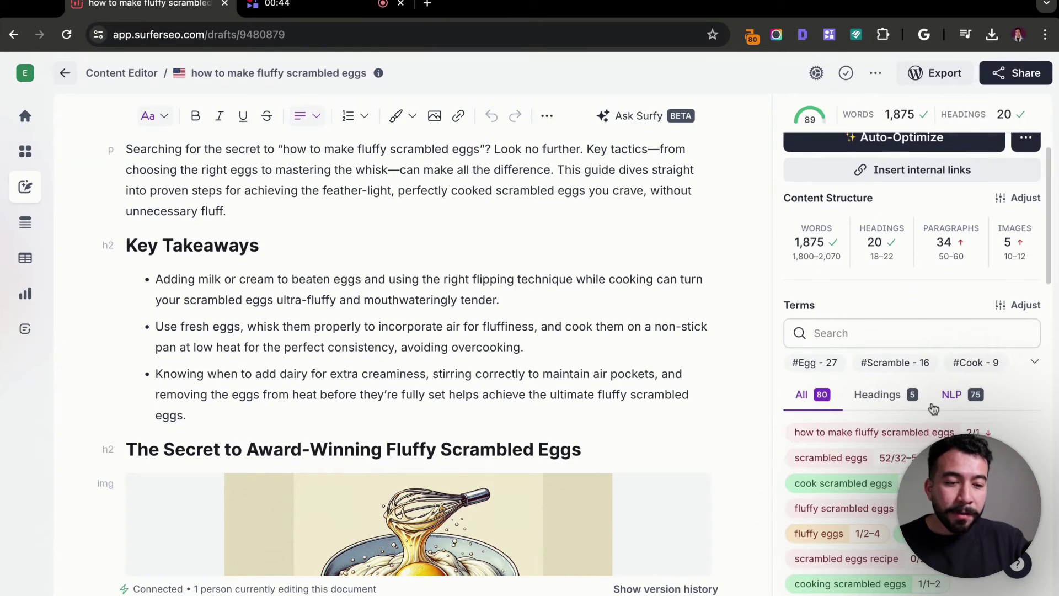
scroll(563, 407, up, 3)
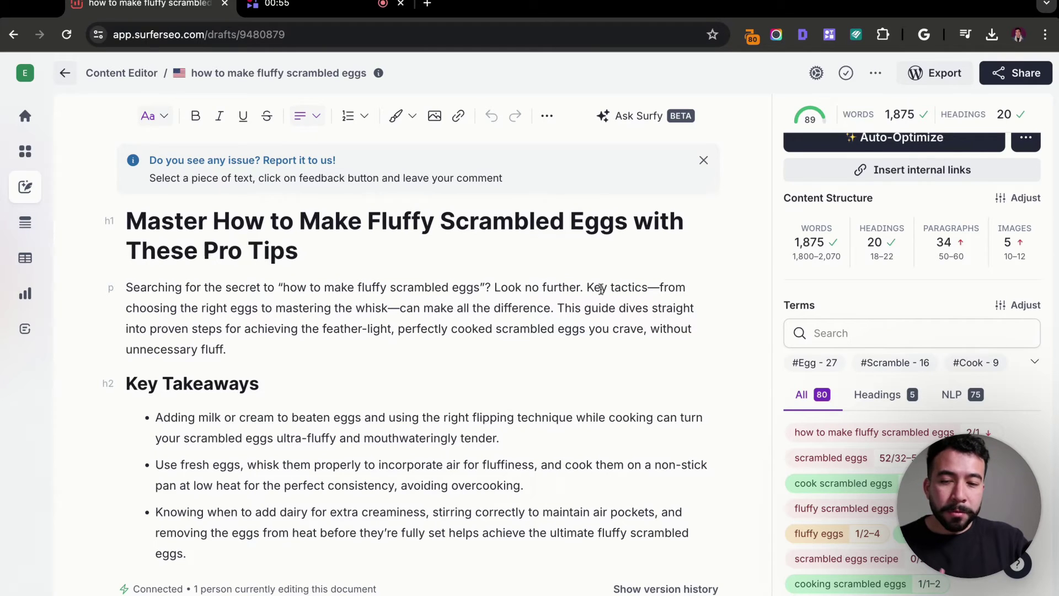
- Review the introduction, Key Takeaways and opening paragraphs by selecting and deselecting their text
triple_click(540, 301)
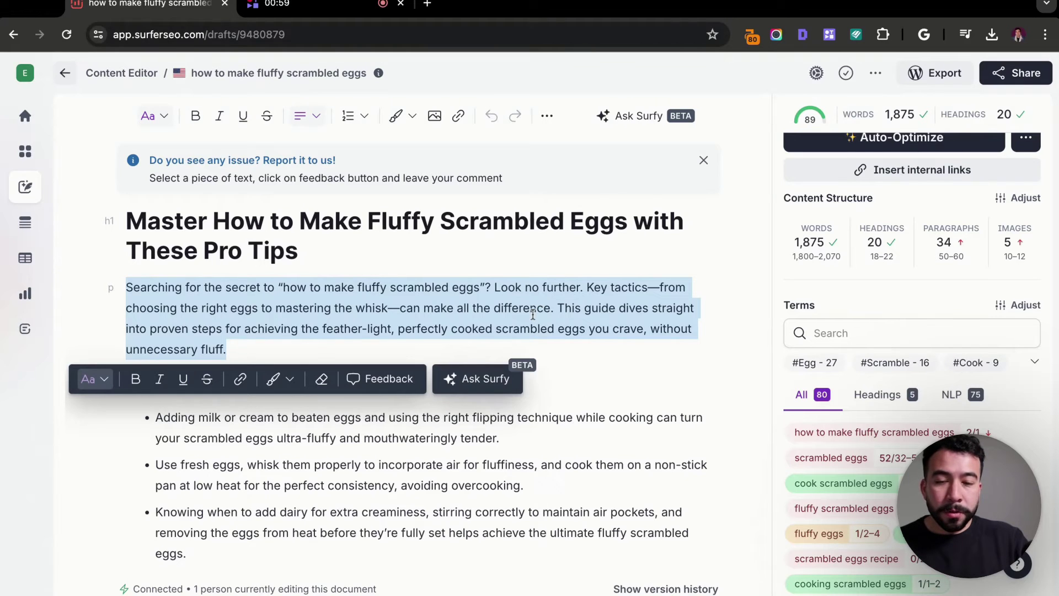
click(556, 319)
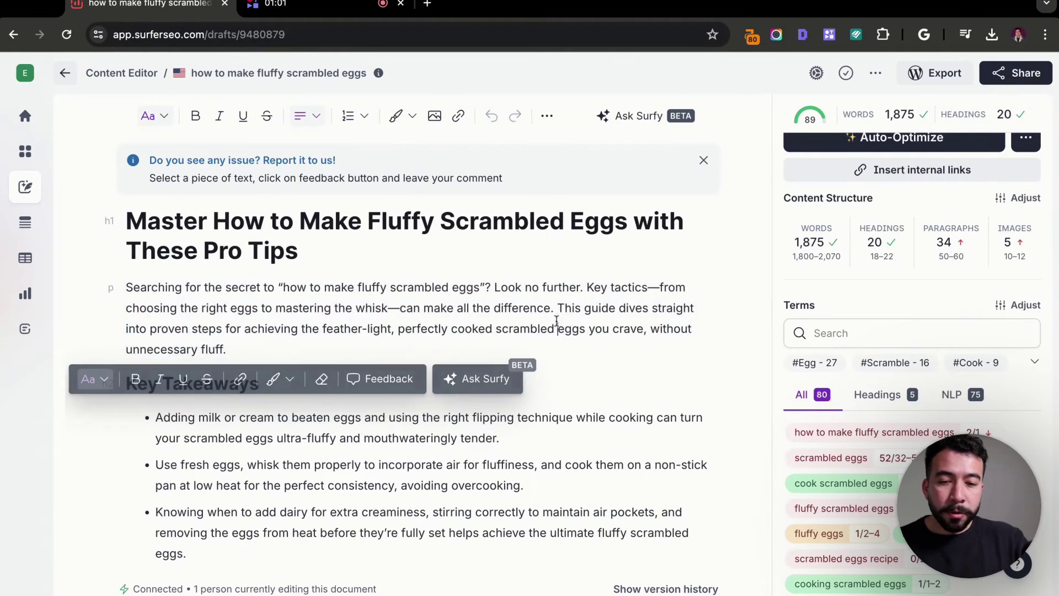
scroll(554, 319, down, 2)
click(119, 277)
drag(119, 277, 186, 446)
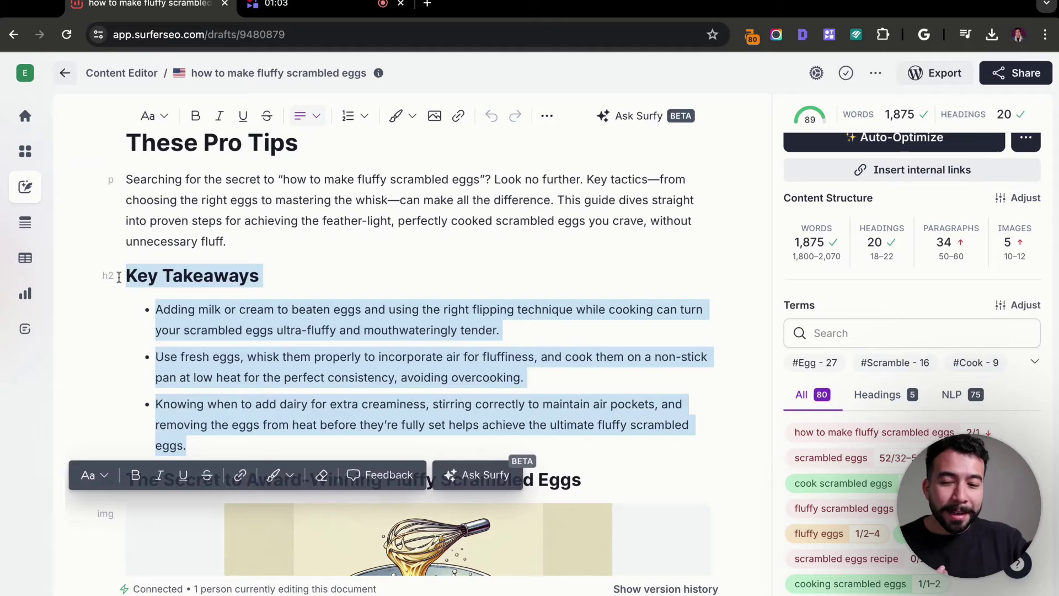
click(156, 310)
scroll(383, 291, down, 3)
scroll(383, 292, down, 1)
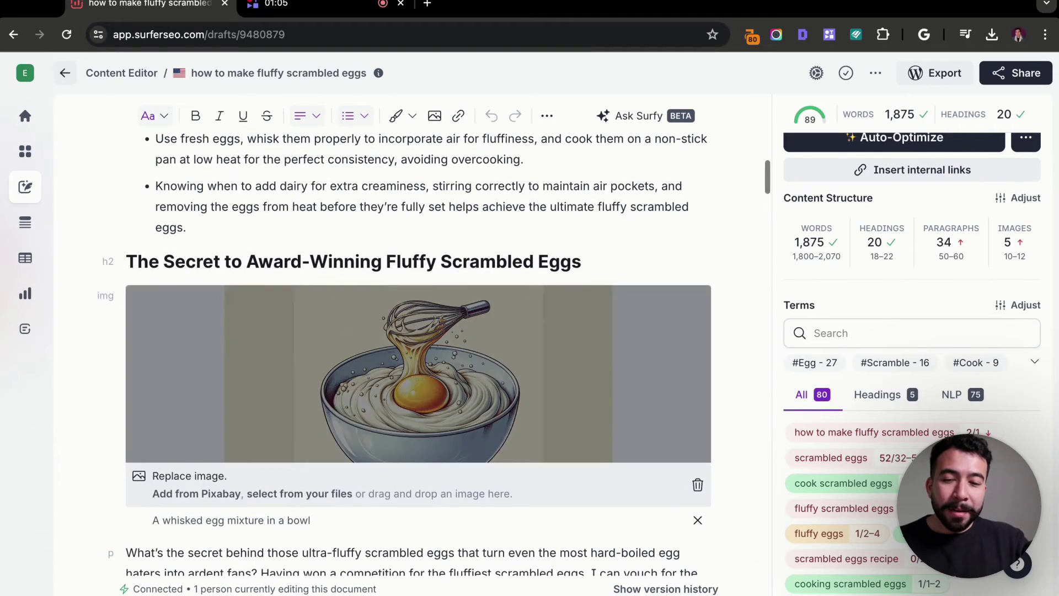
scroll(472, 268, down, 1)
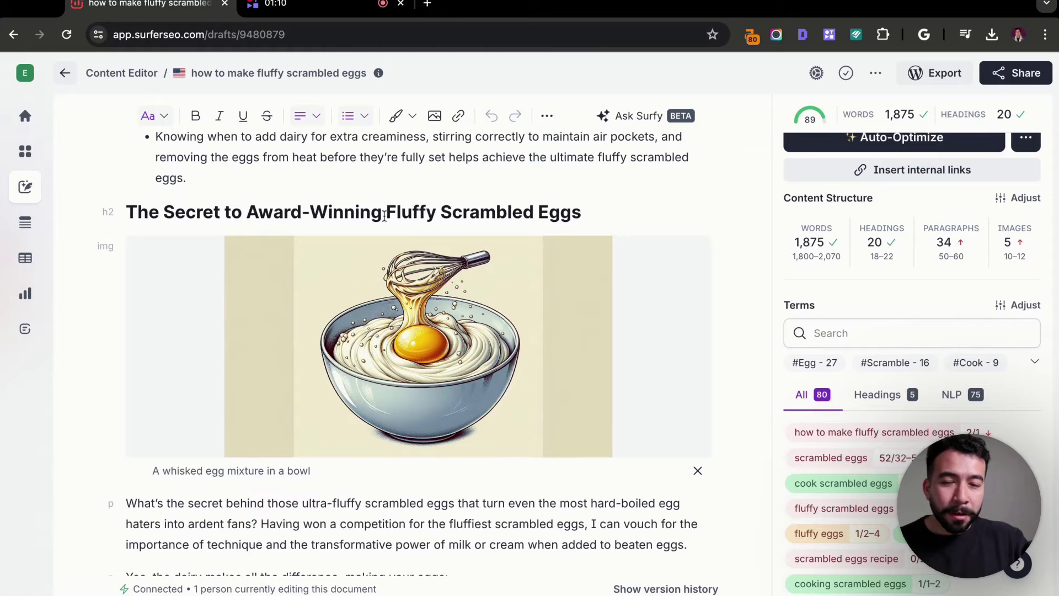
scroll(169, 270, down, 4)
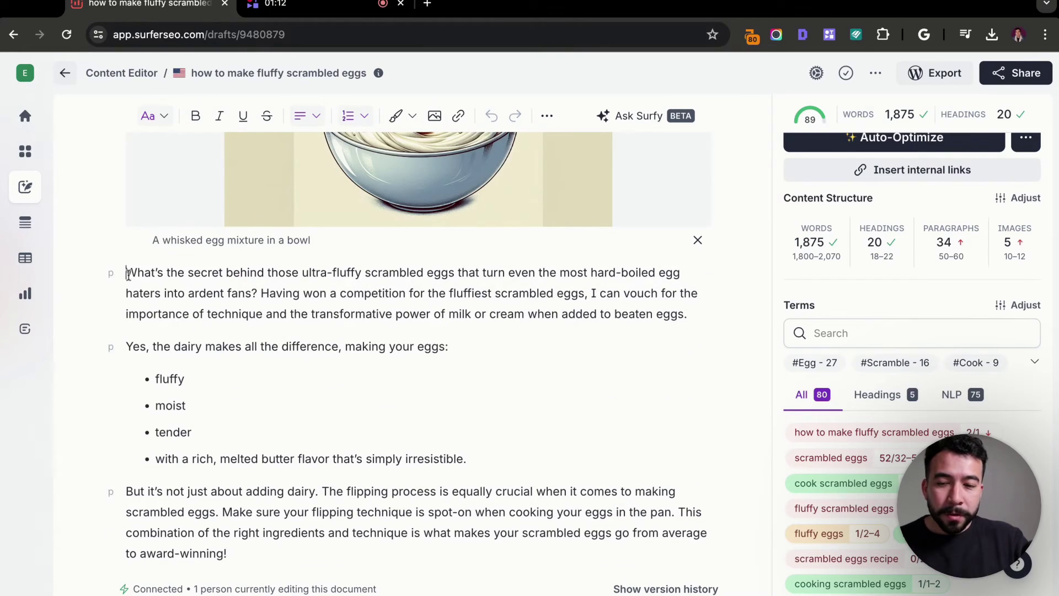
drag(128, 274, 185, 380)
click(462, 352)
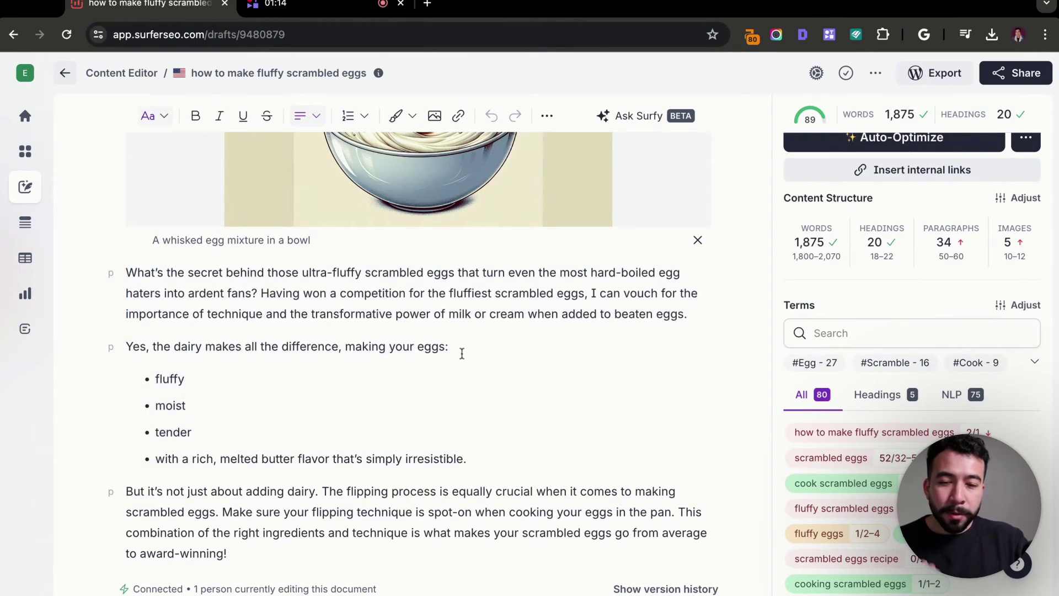
scroll(461, 353, down, 1)
- Break the paragraphs so 'Having won' and 'Make sure' each begin a new paragraph
click(261, 265)
key(Return)
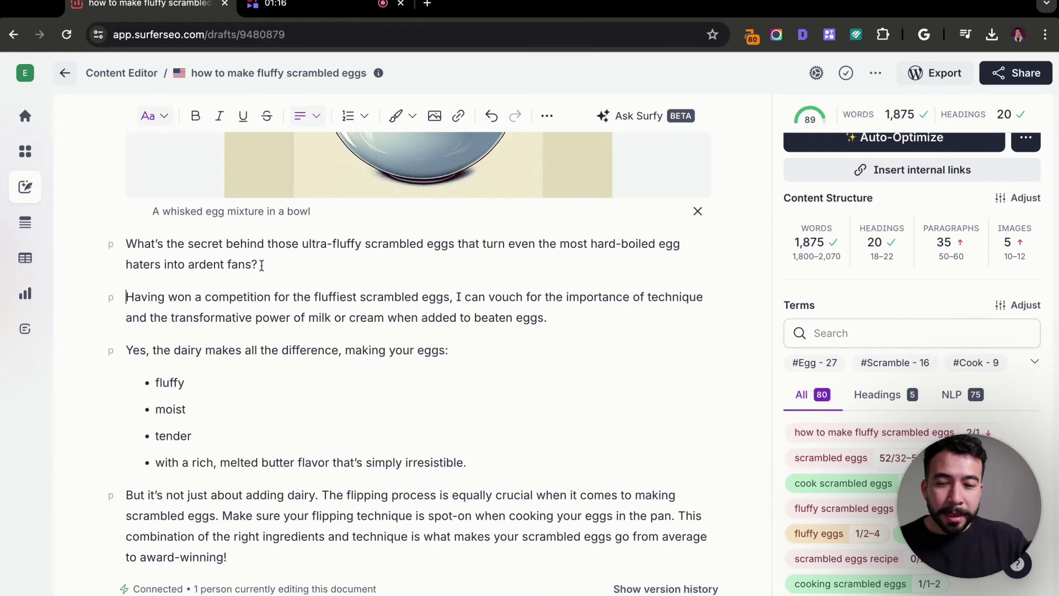
scroll(387, 330, down, 5)
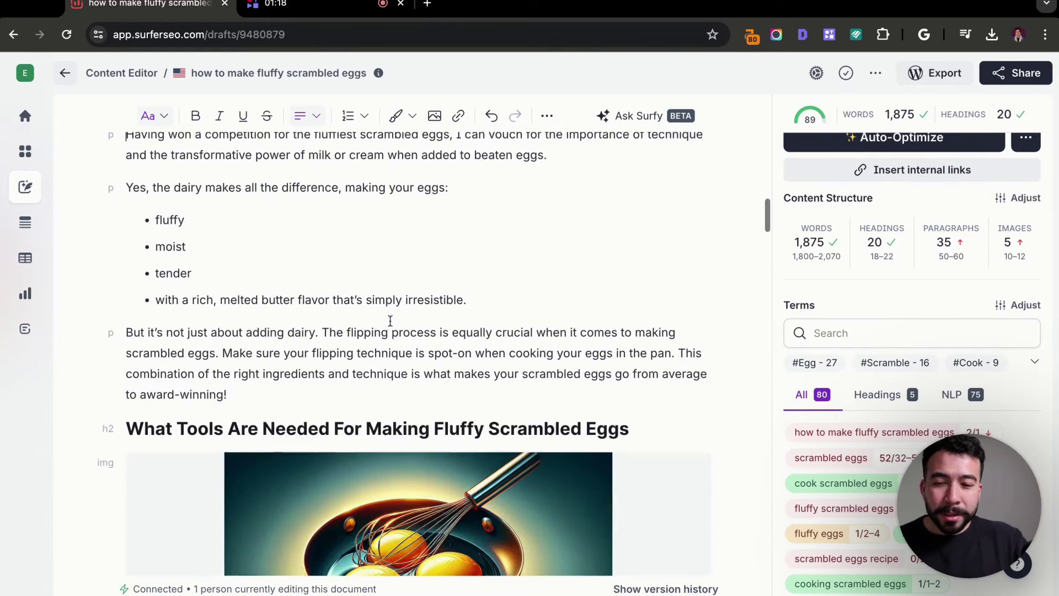
click(225, 343)
key(Return)
scroll(241, 344, down, 7)
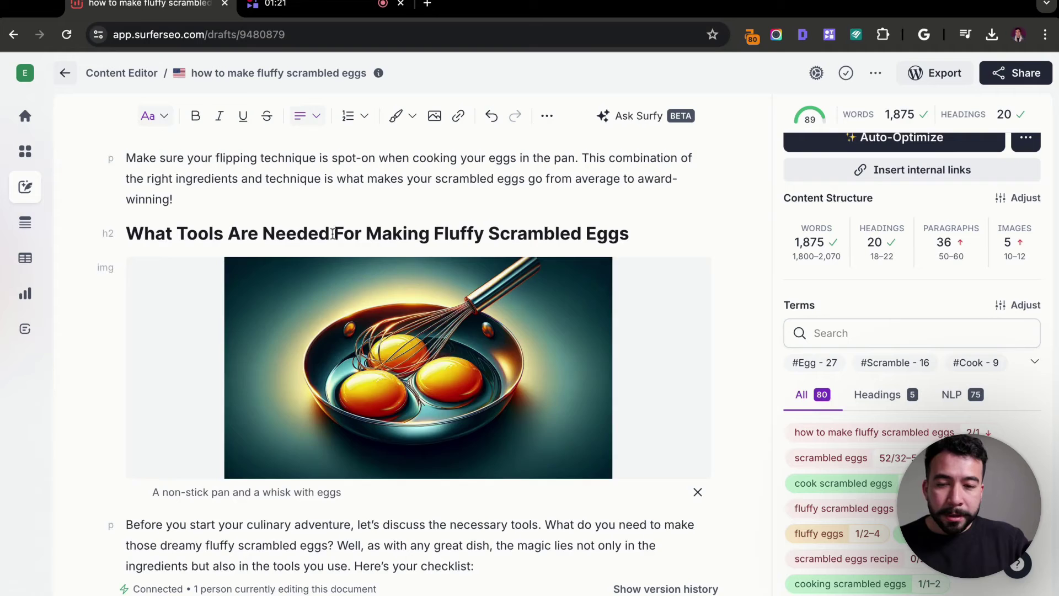
- In the tools section, start new paragraphs at 'Well, as with' and 'It prevents'
triple_click(435, 234)
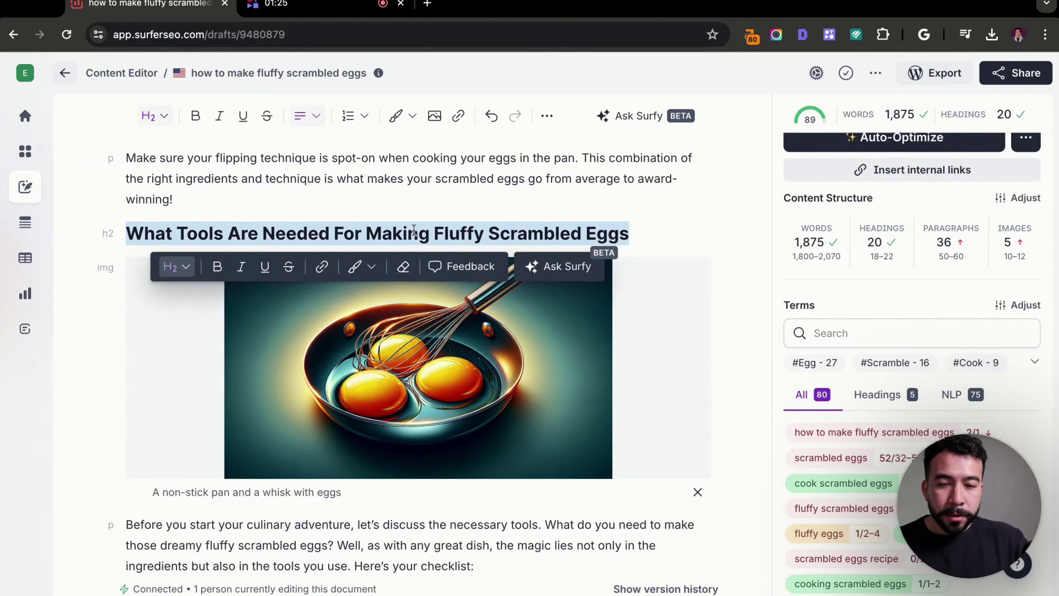
click(422, 227)
scroll(422, 228, down, 9)
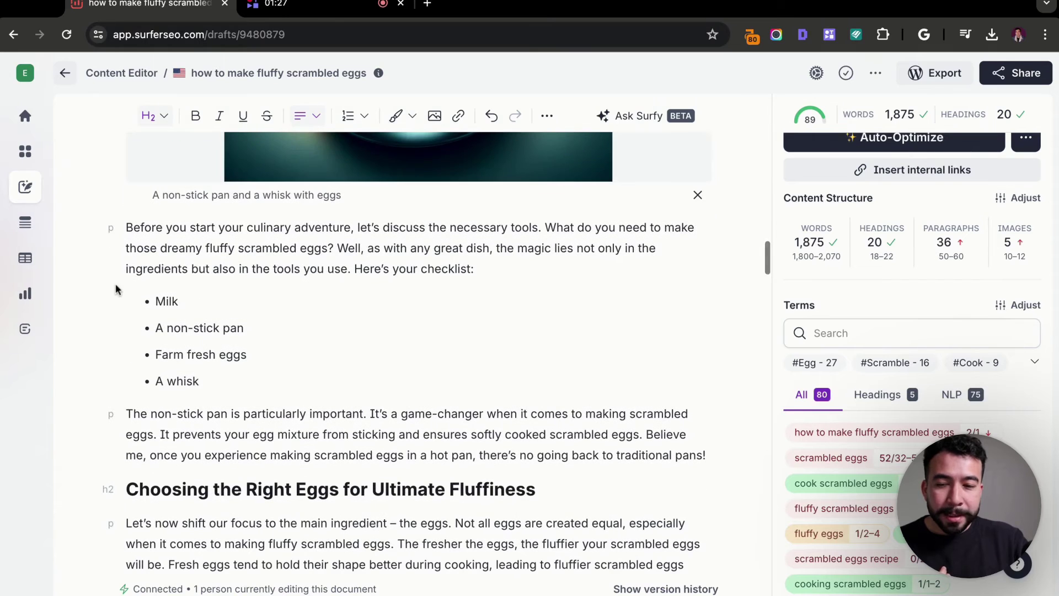
drag(139, 306, 232, 386)
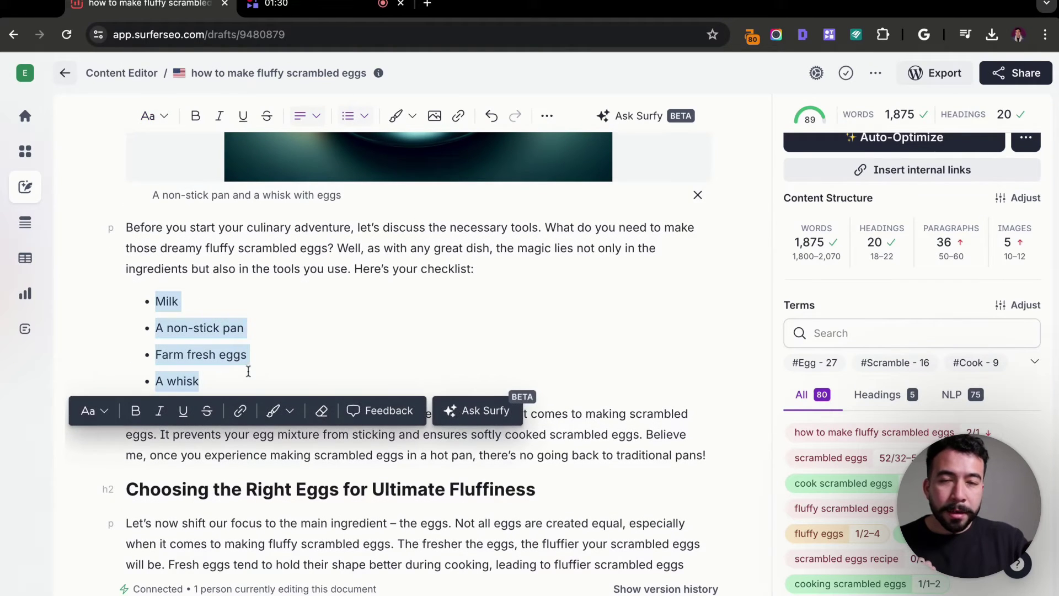
click(257, 339)
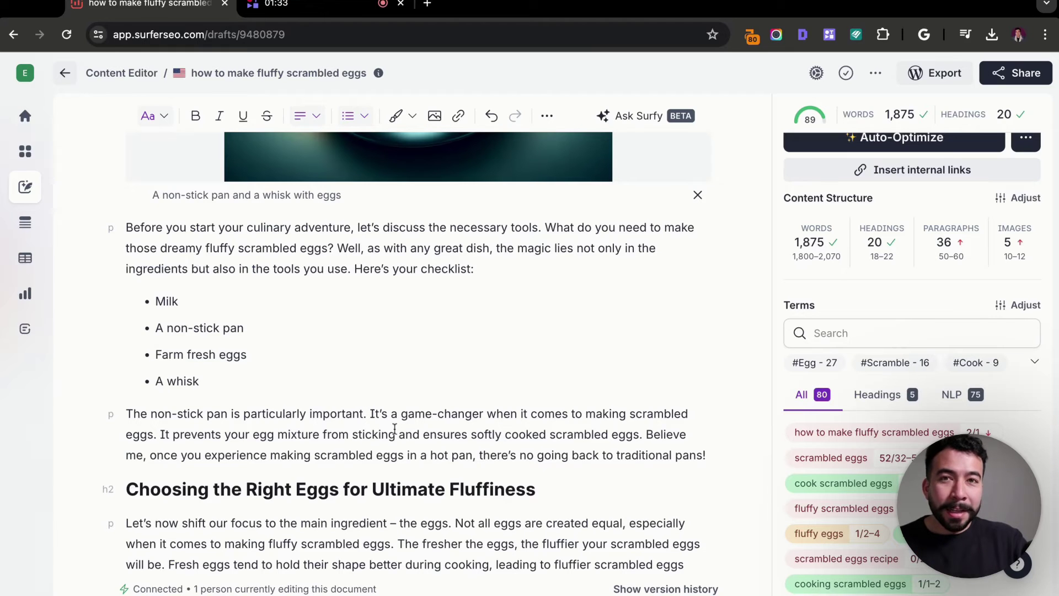
click(337, 245)
key(Return)
scroll(435, 349, down, 4)
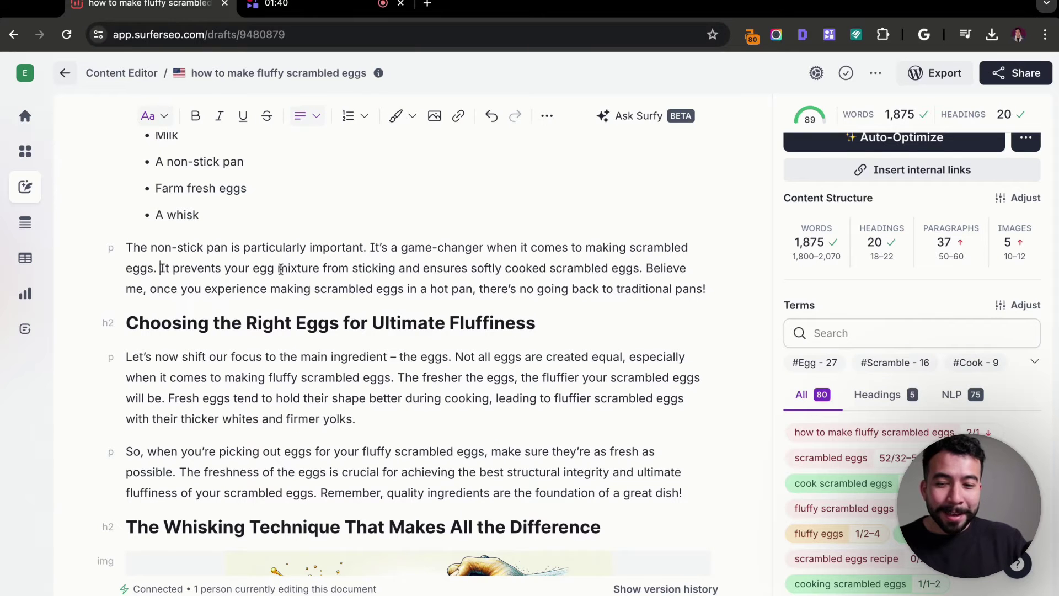
key(Return)
scroll(298, 343, down, 3)
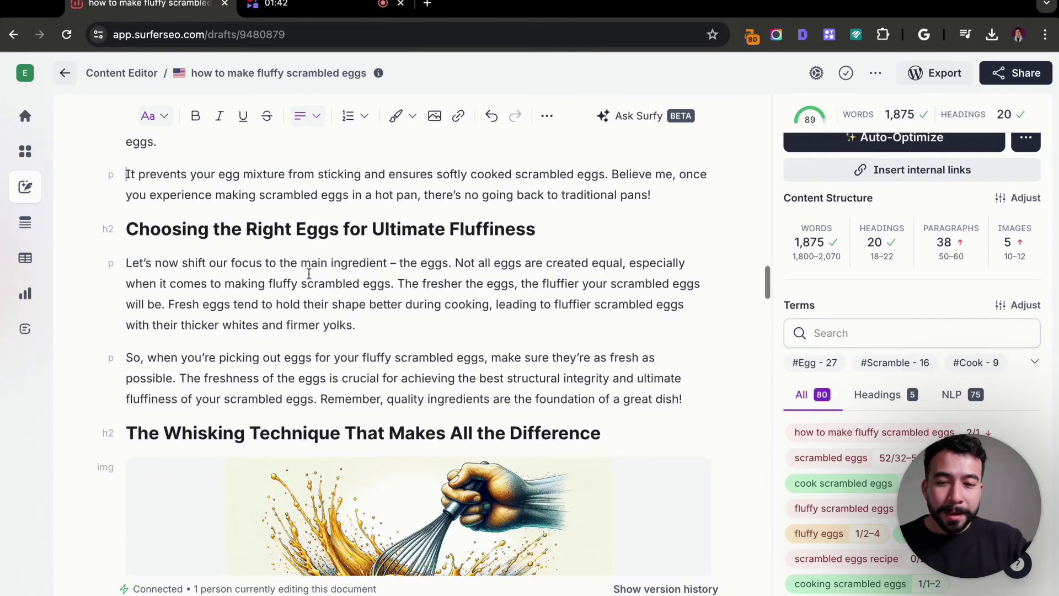
scroll(454, 232, down, 1)
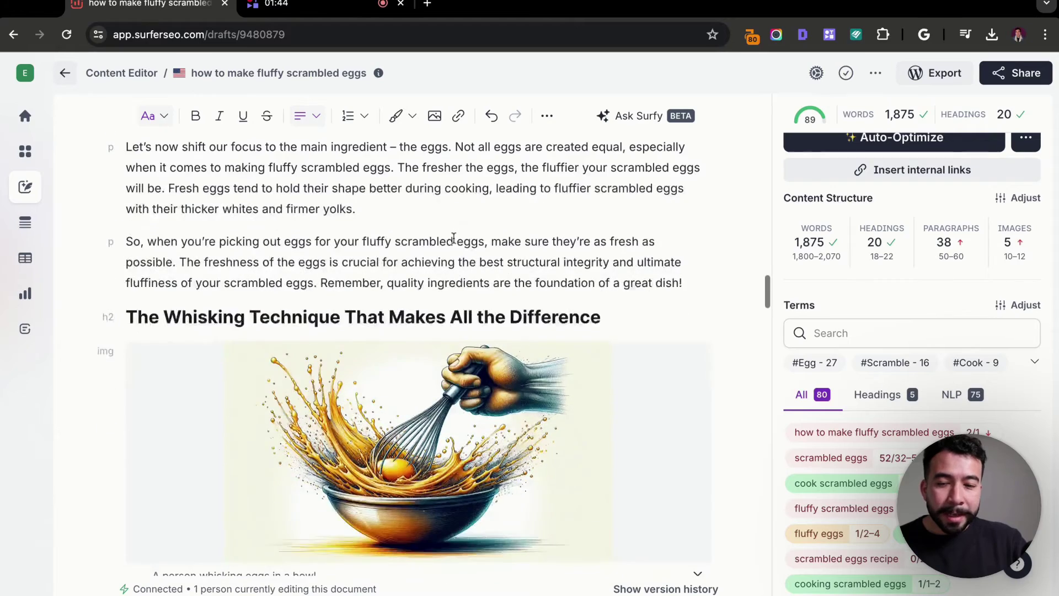
scroll(453, 237, up, 1)
scroll(453, 238, down, 3)
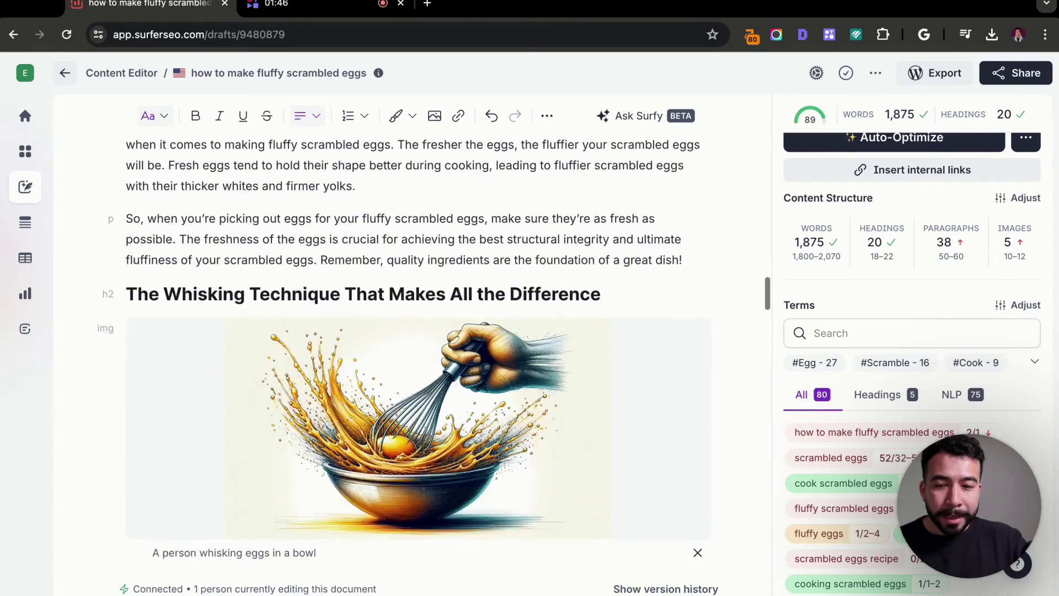
scroll(455, 271, up, 1)
scroll(455, 271, down, 2)
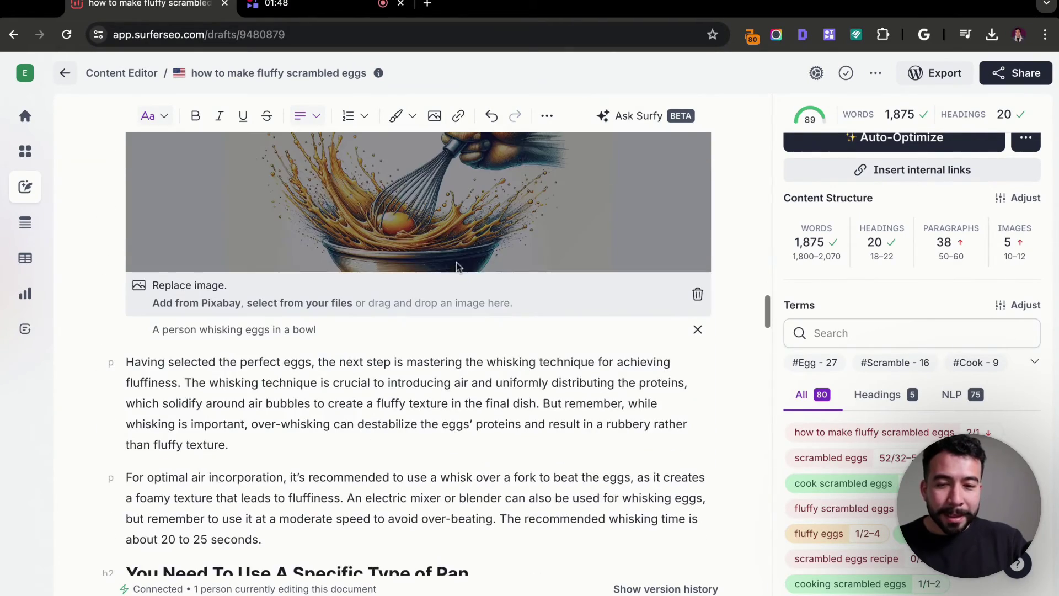
scroll(430, 331, down, 5)
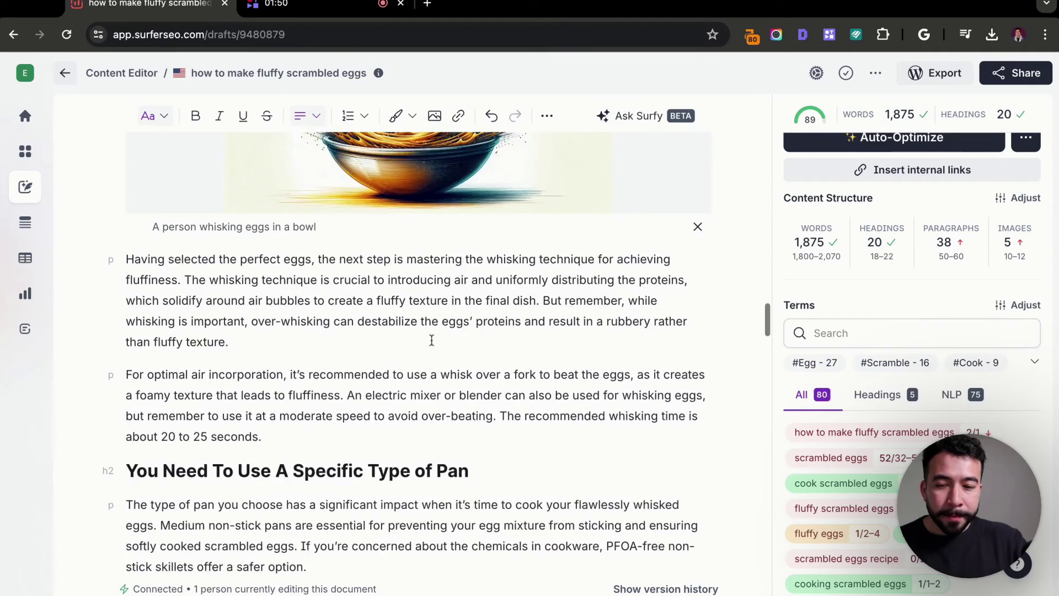
scroll(408, 285, down, 6)
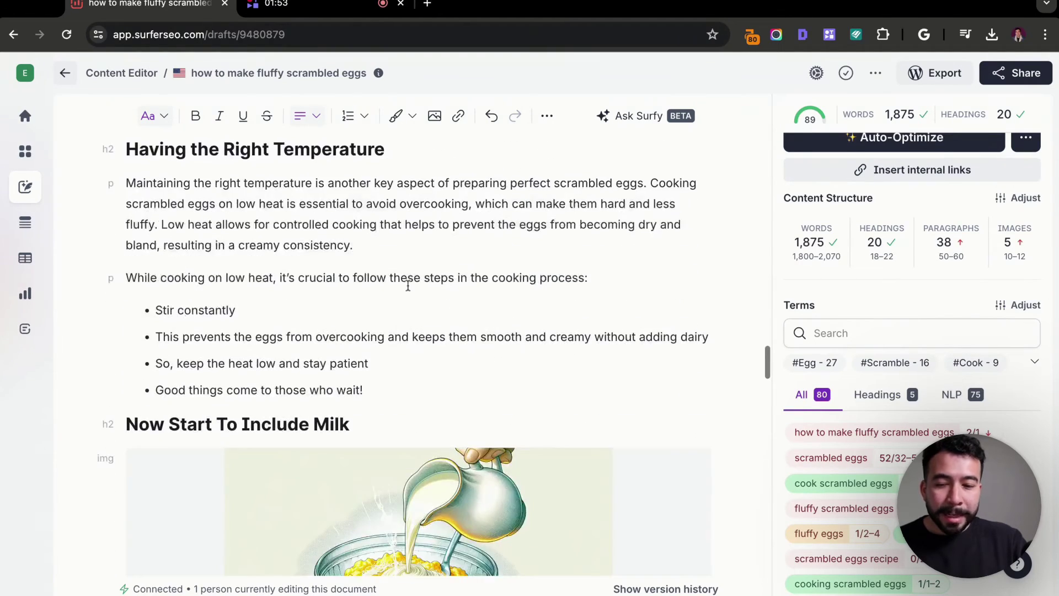
scroll(441, 279, down, 7)
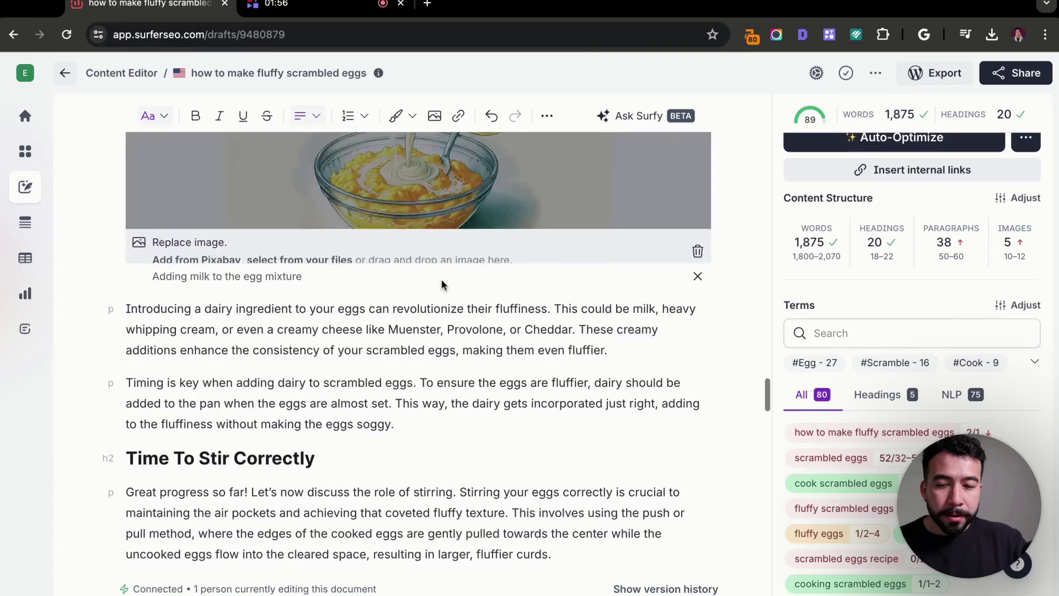
scroll(551, 249, down, 2)
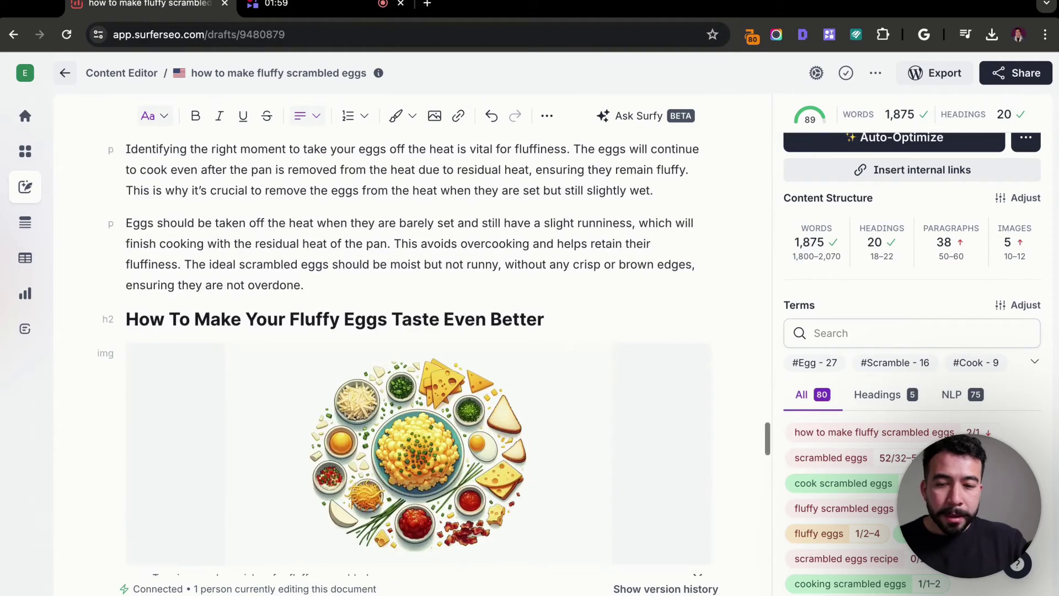
scroll(551, 249, down, 1)
scroll(523, 478, down, 2)
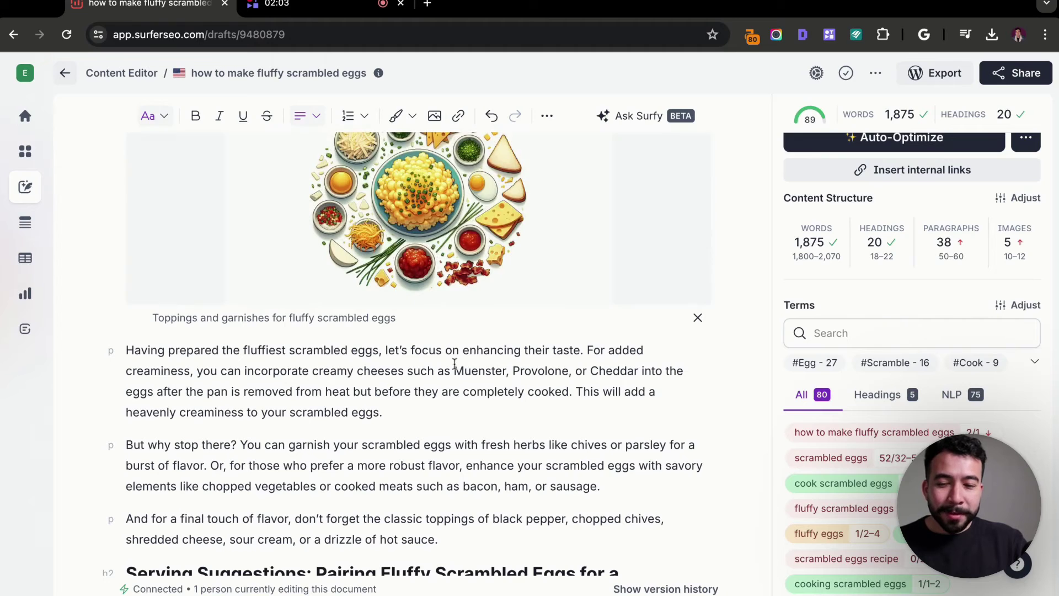
scroll(445, 416, down, 2)
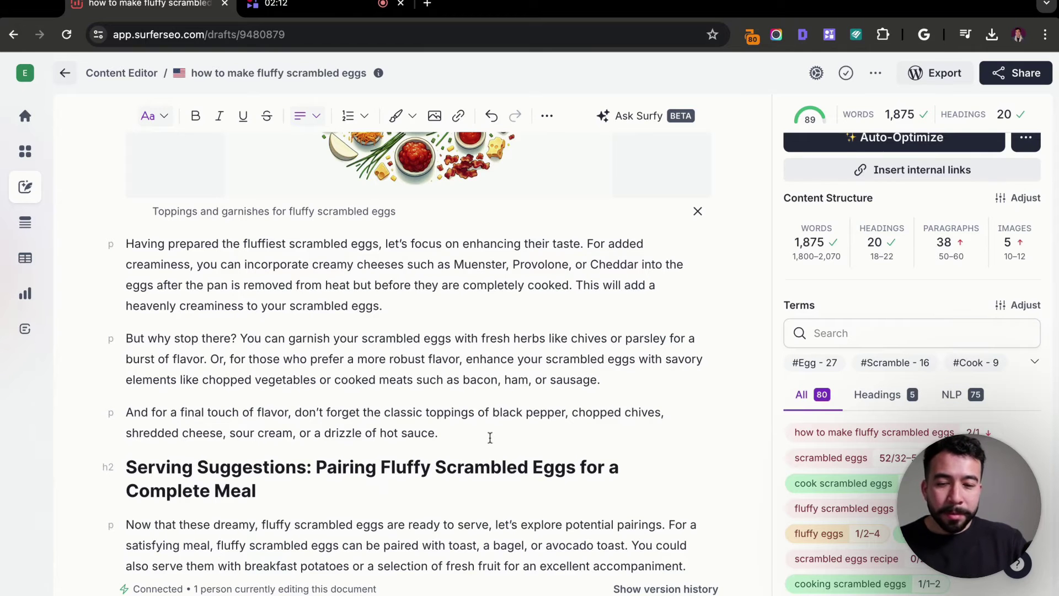
scroll(490, 437, down, 15)
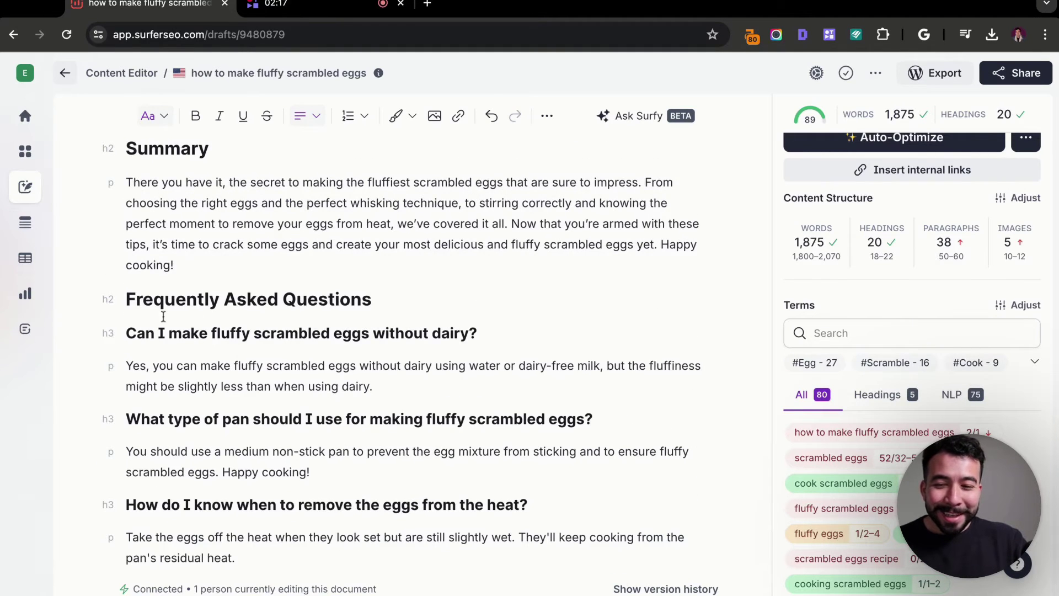
scroll(163, 316, down, 2)
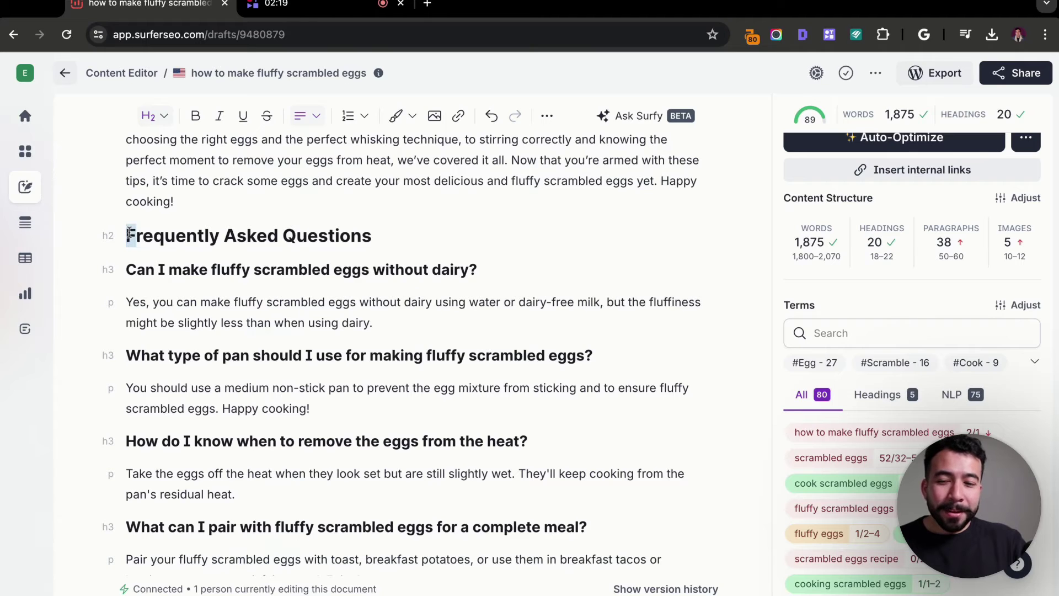
drag(127, 232, 399, 402)
click(399, 401)
scroll(457, 347, down, 2)
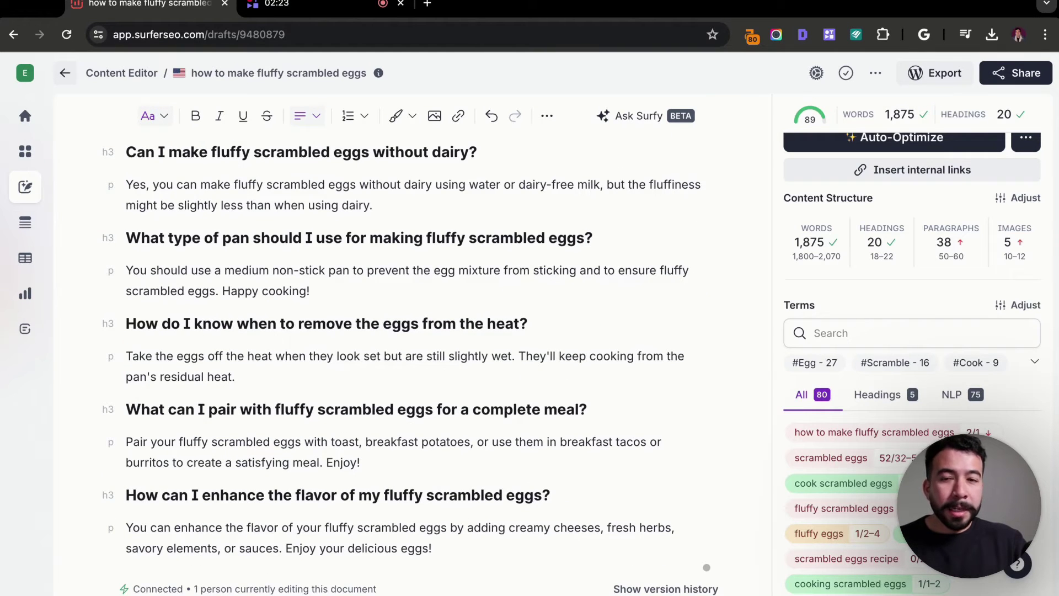
scroll(450, 395, down, 2)
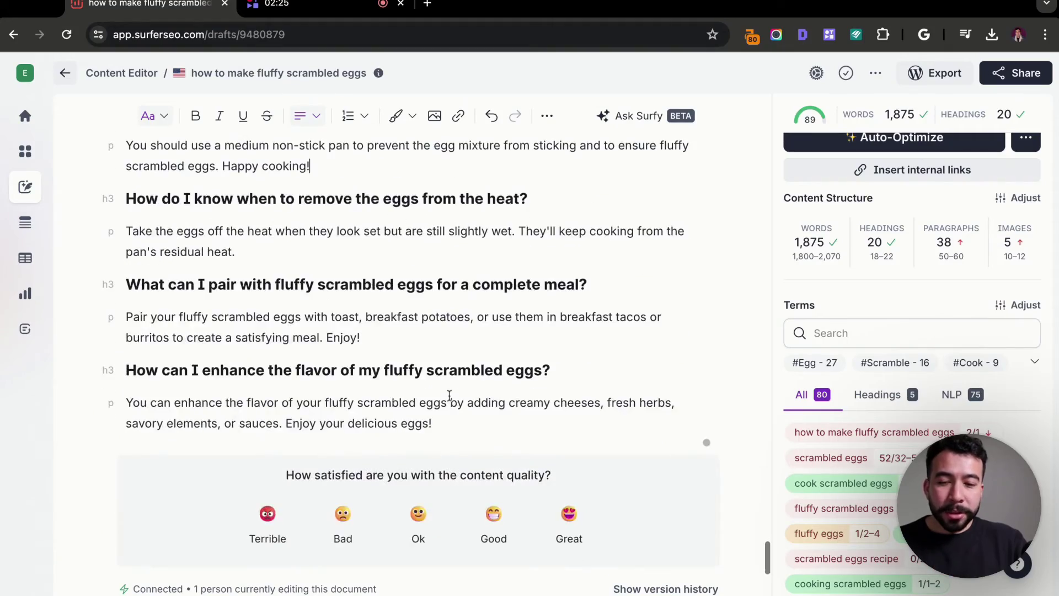
scroll(449, 394, up, 20)
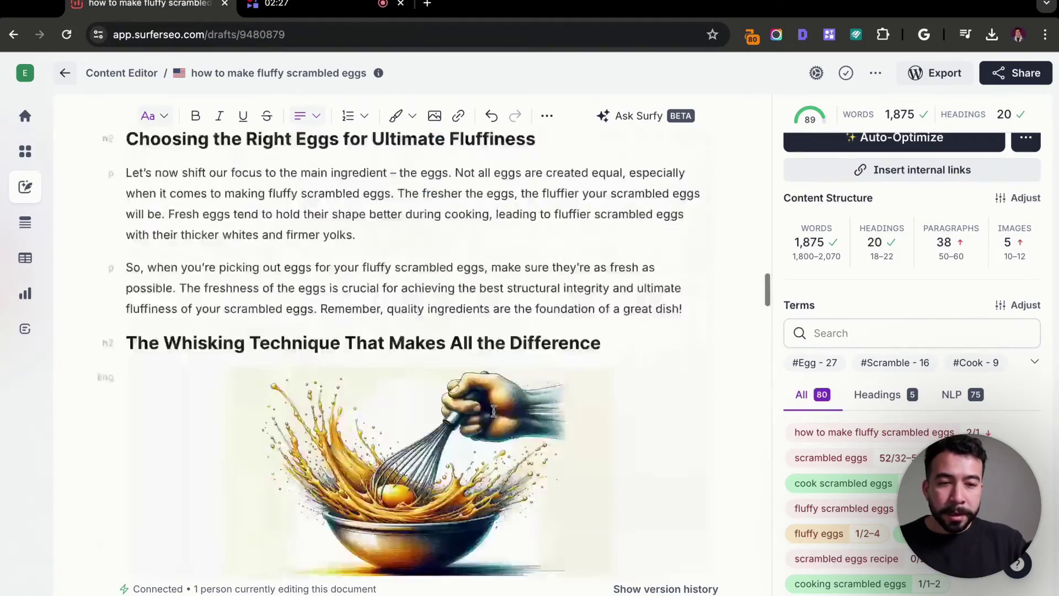
scroll(493, 410, up, 10)
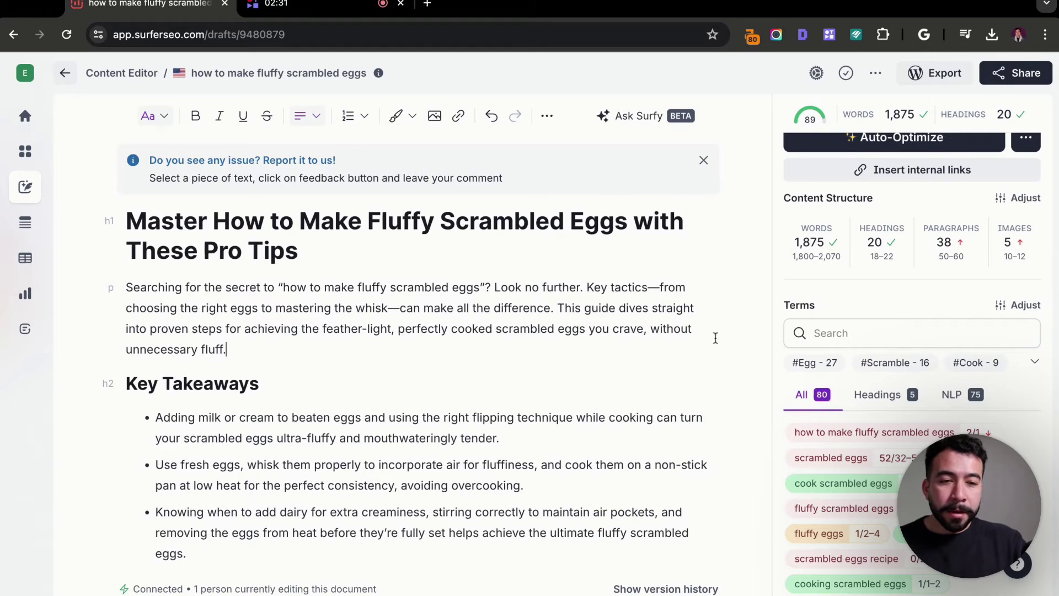
- Run Auto-Optimize from the Guidelines sidebar and Save & close, lifting the score to 94/100
scroll(904, 371, up, 3)
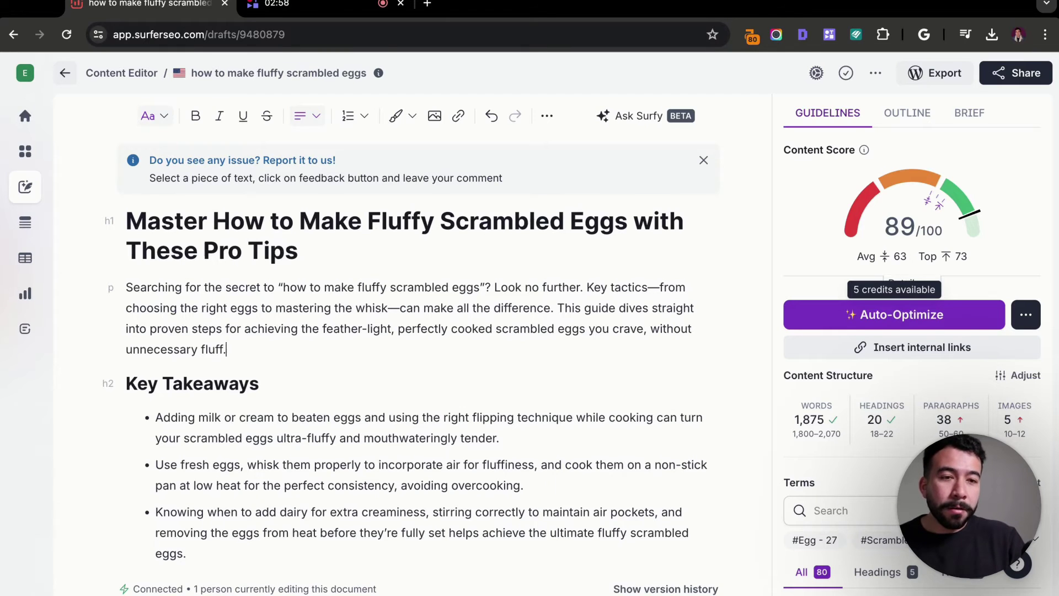
click(899, 315)
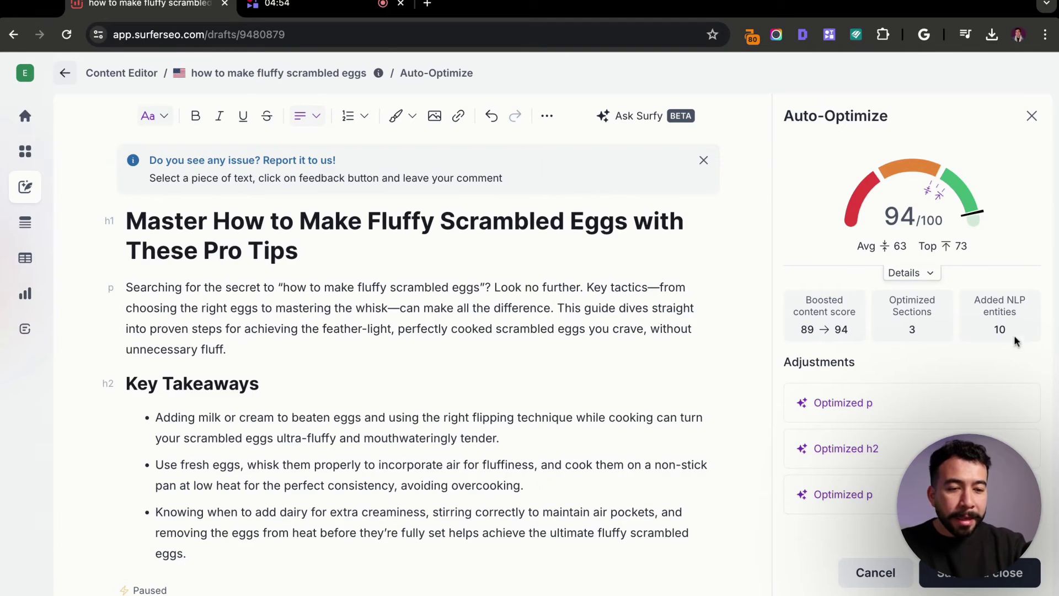
click(1005, 577)
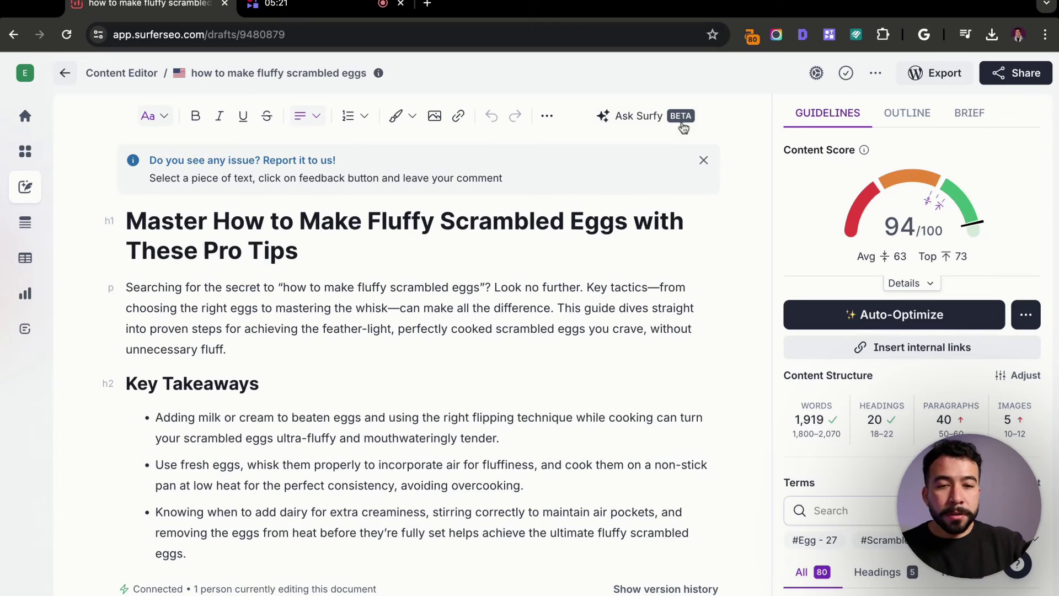
- Ask Surfy to rewrite the introduction with the PAS framework, line breaks and 9th-grade reading level
triple_click(339, 314)
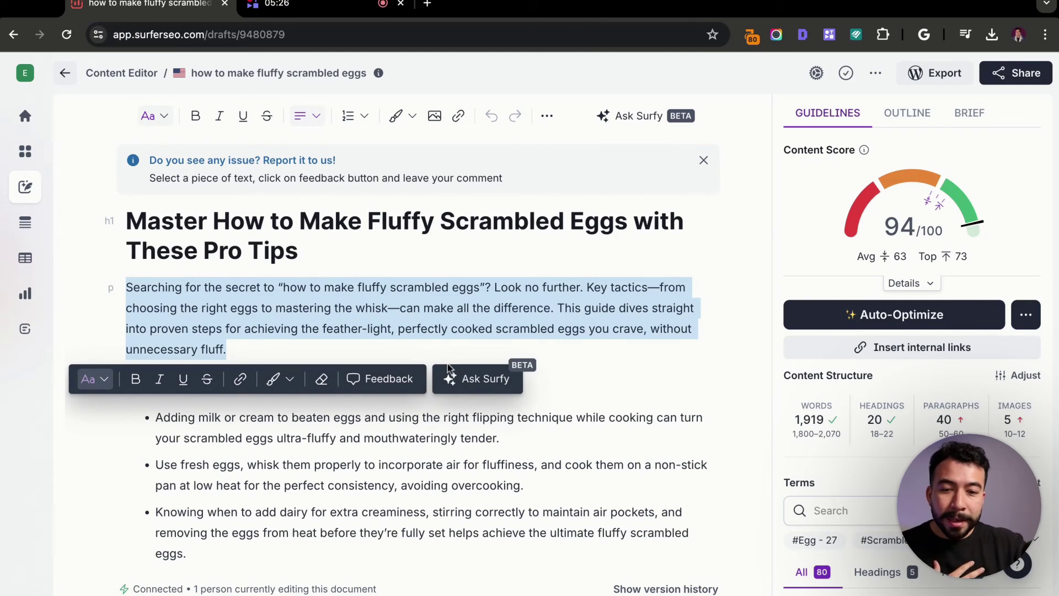
click(475, 386)
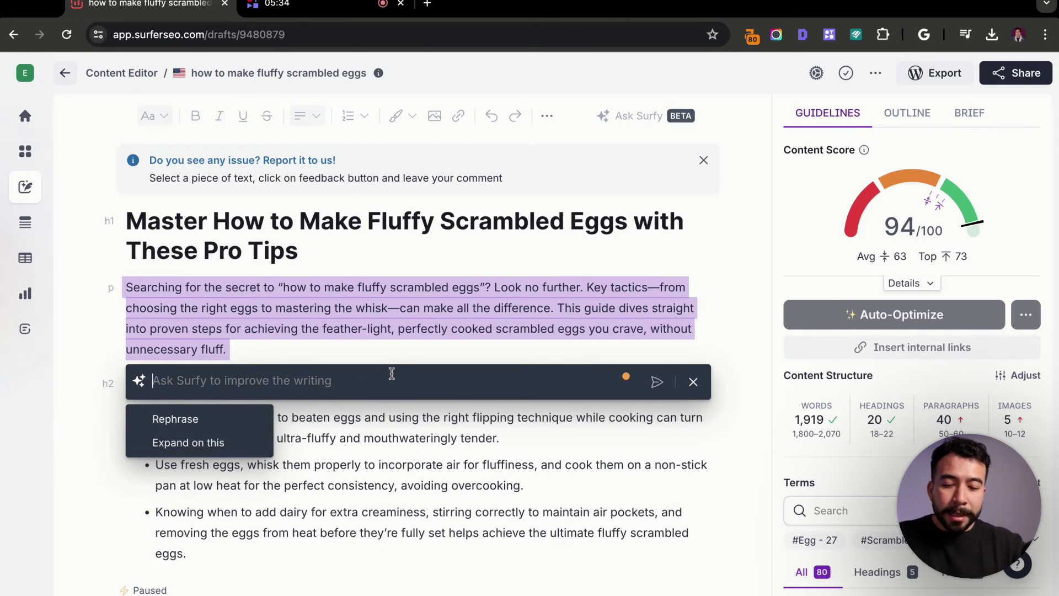
text(I need you to )
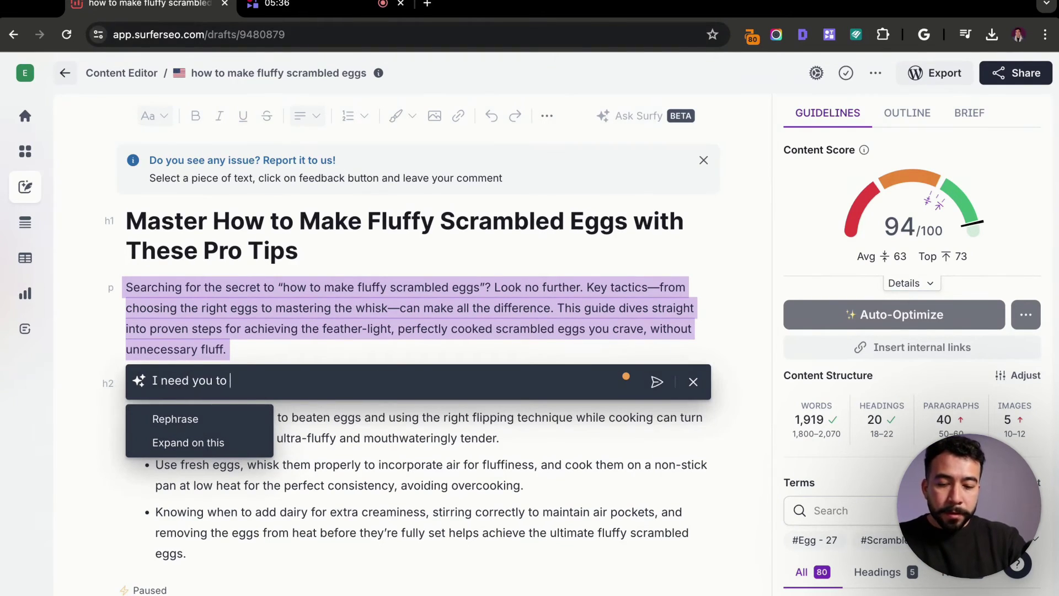
text(improve this articl)
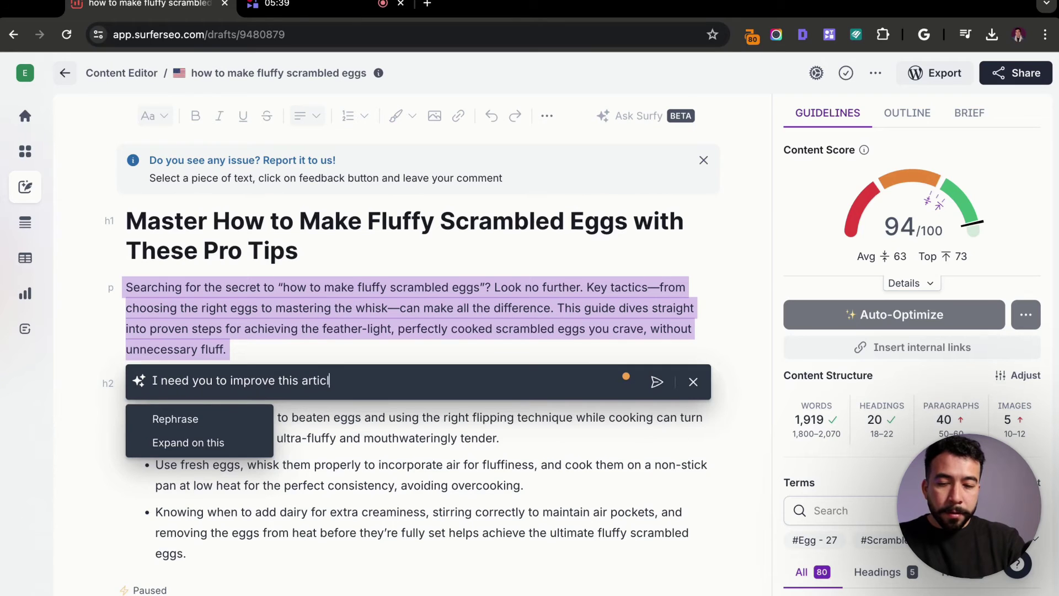
text(e introduction by maki)
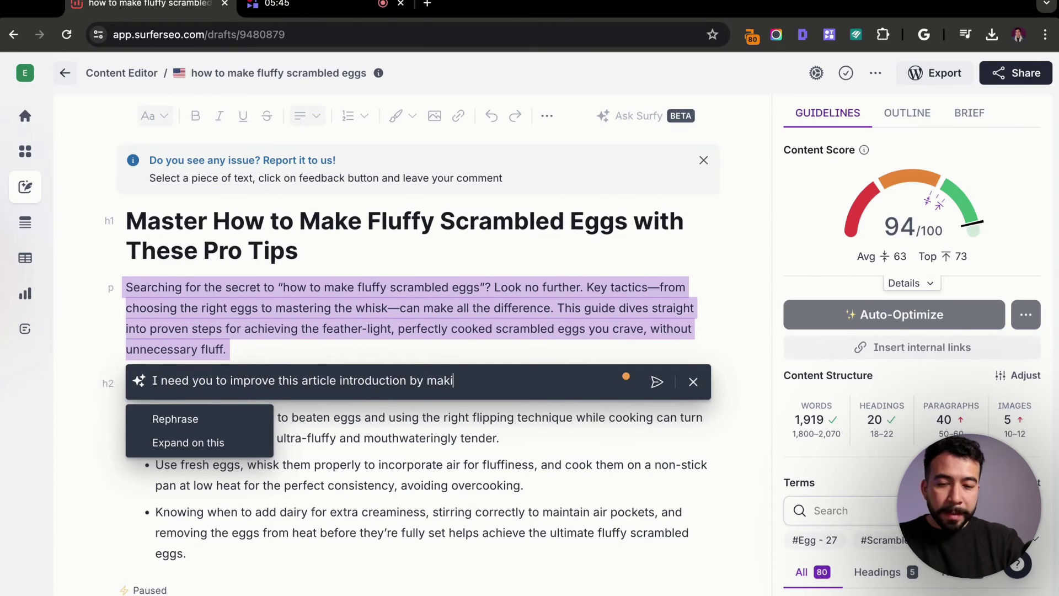
text(ng it flow nicely an)
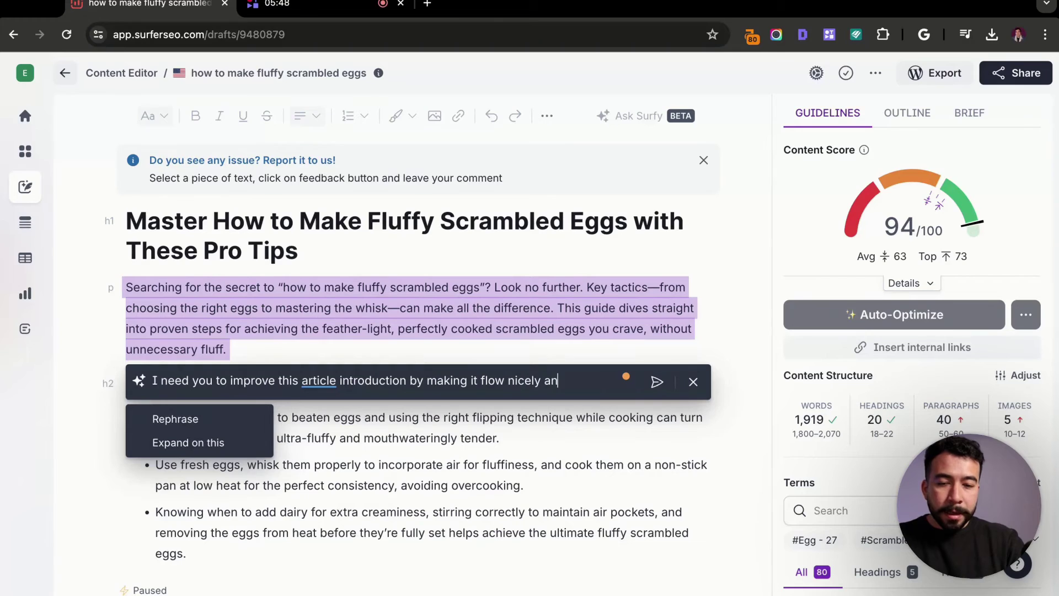
text(d use the )
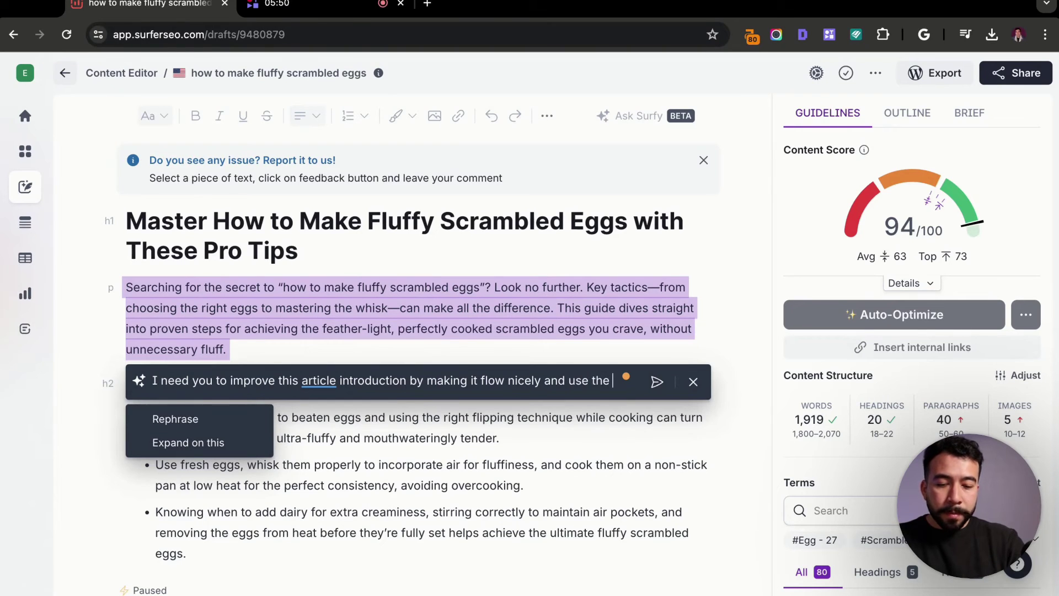
text(PAS framework)
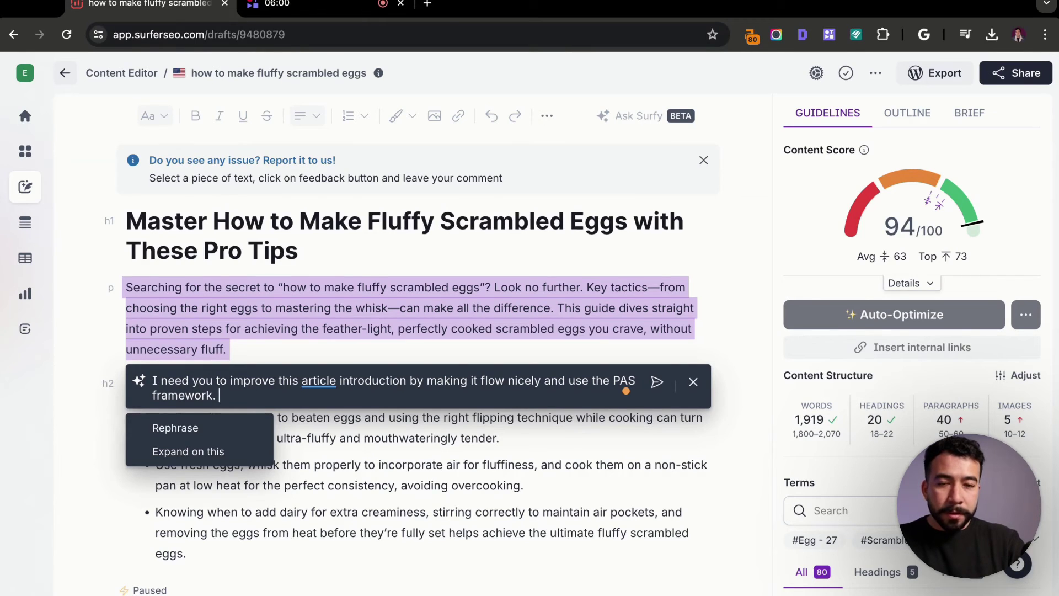
text(. M)
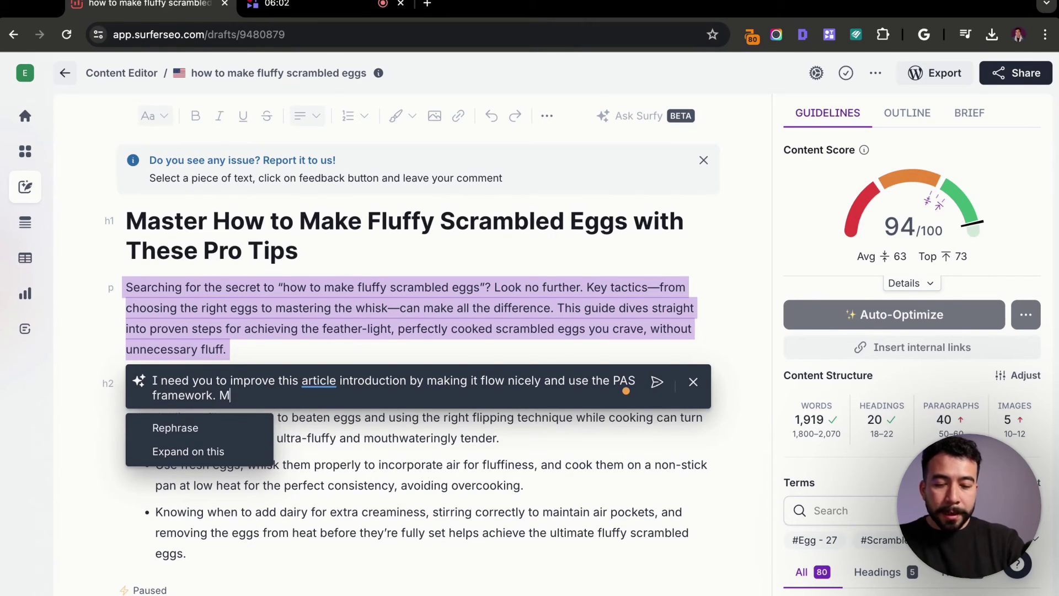
text(ake sure you use)
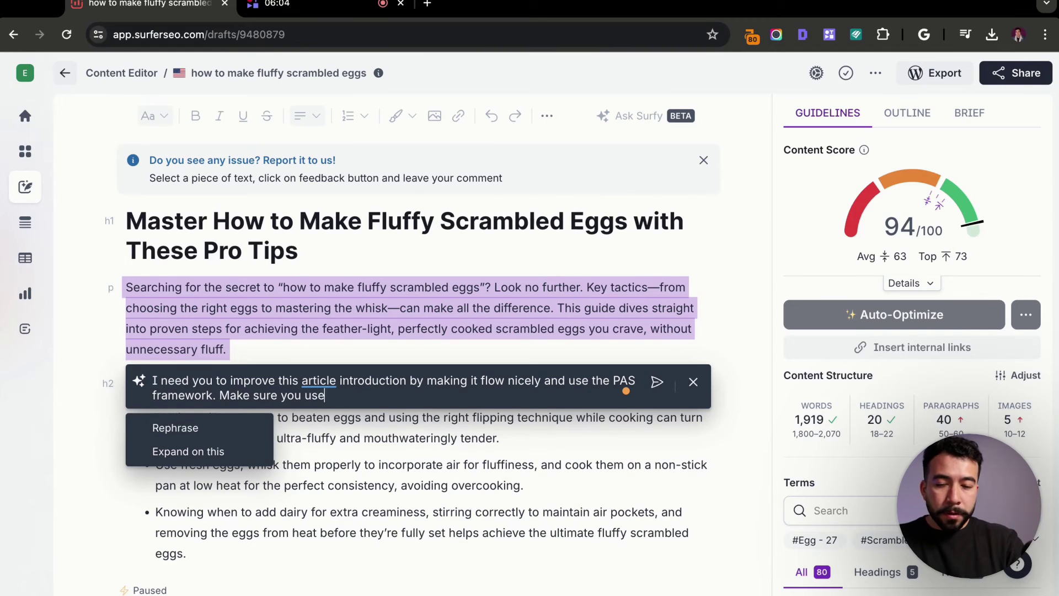
text( line breaks and 9t)
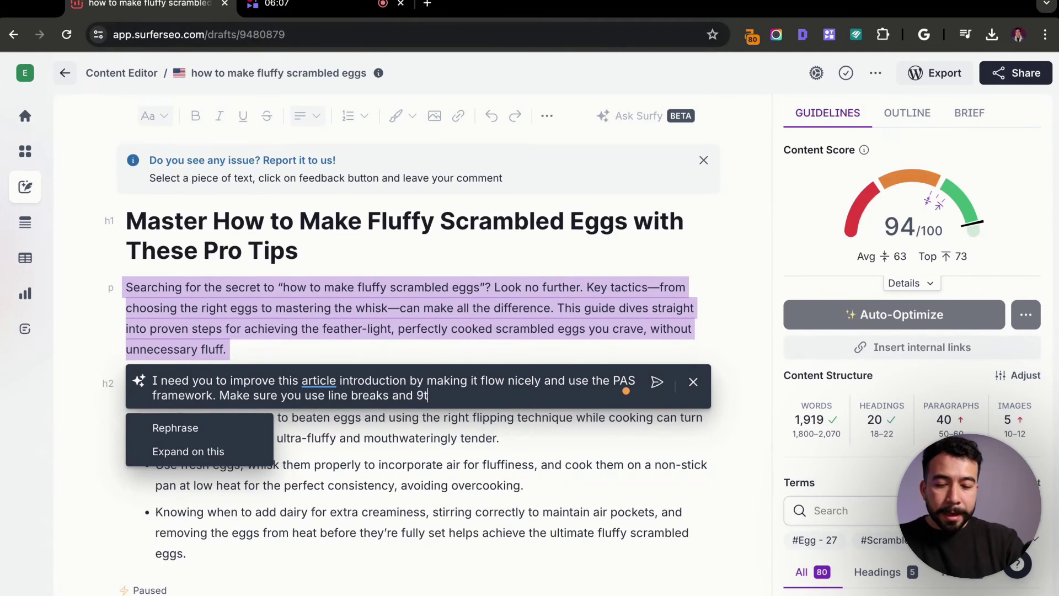
text(h grade reading l)
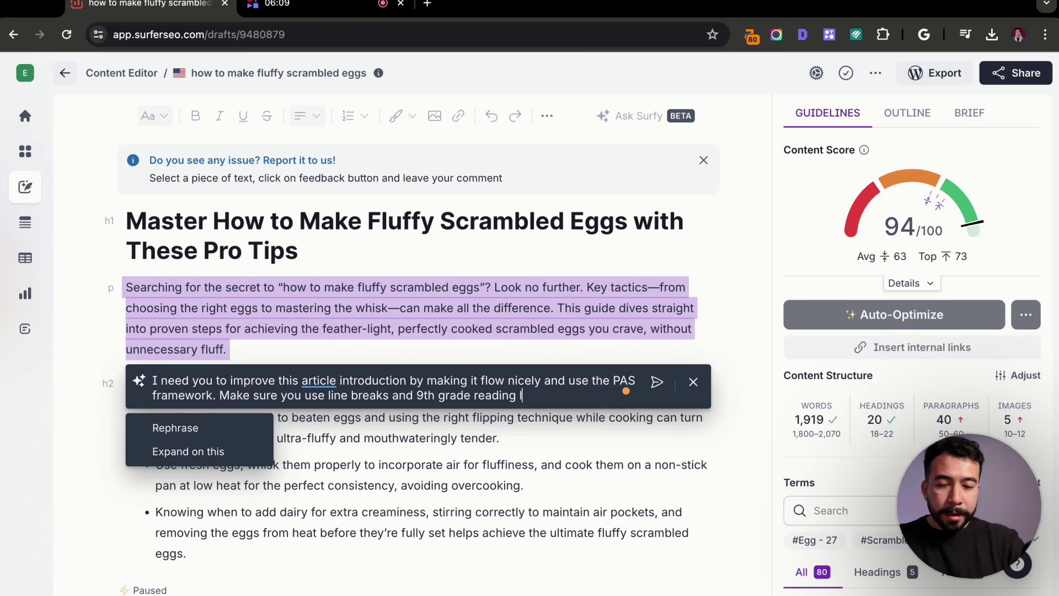
text(evel text)
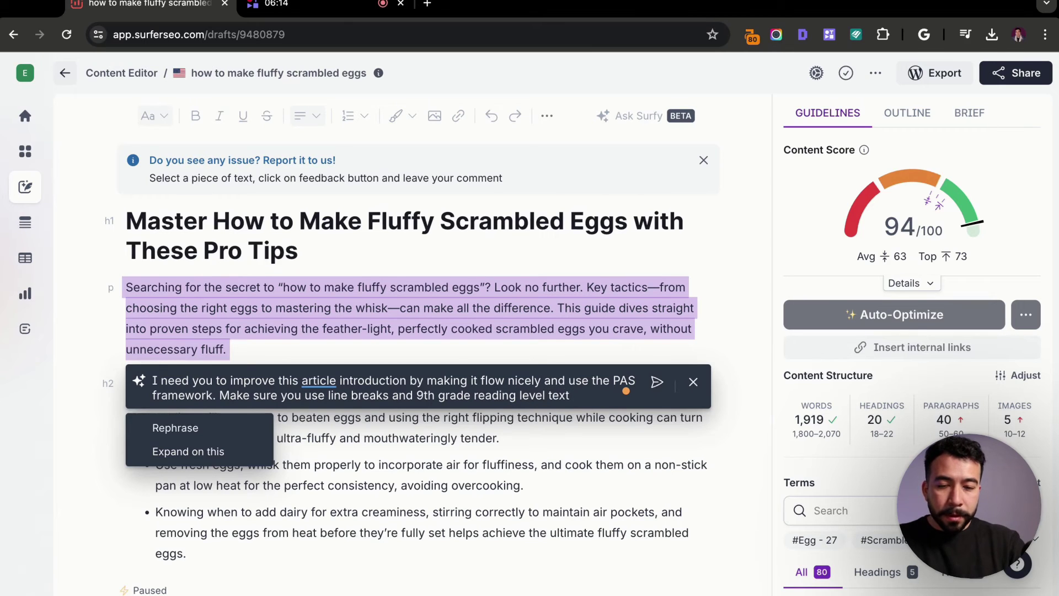
key(Return)
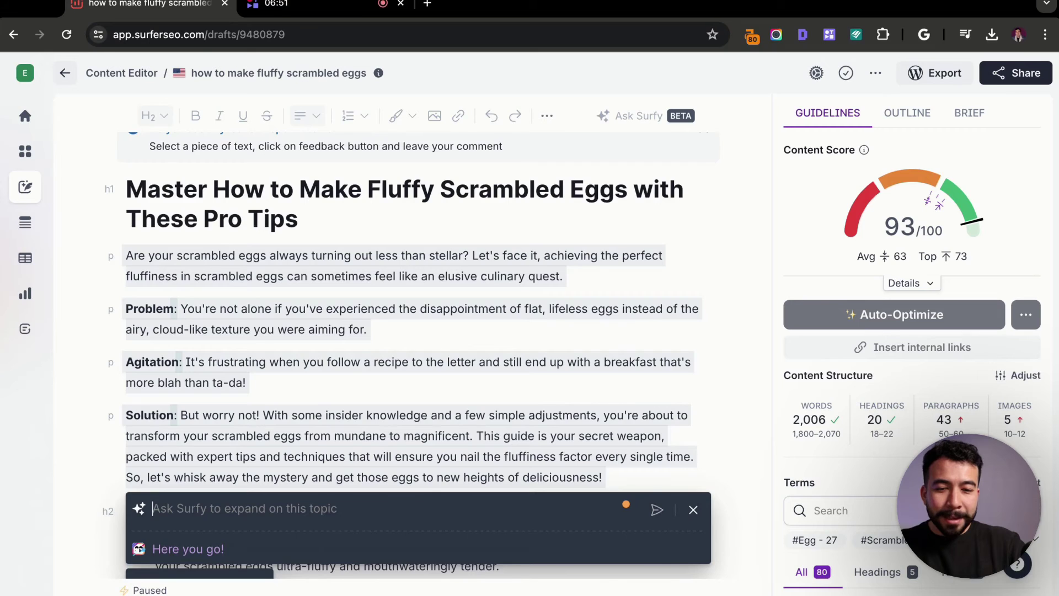
scroll(326, 277, down, 2)
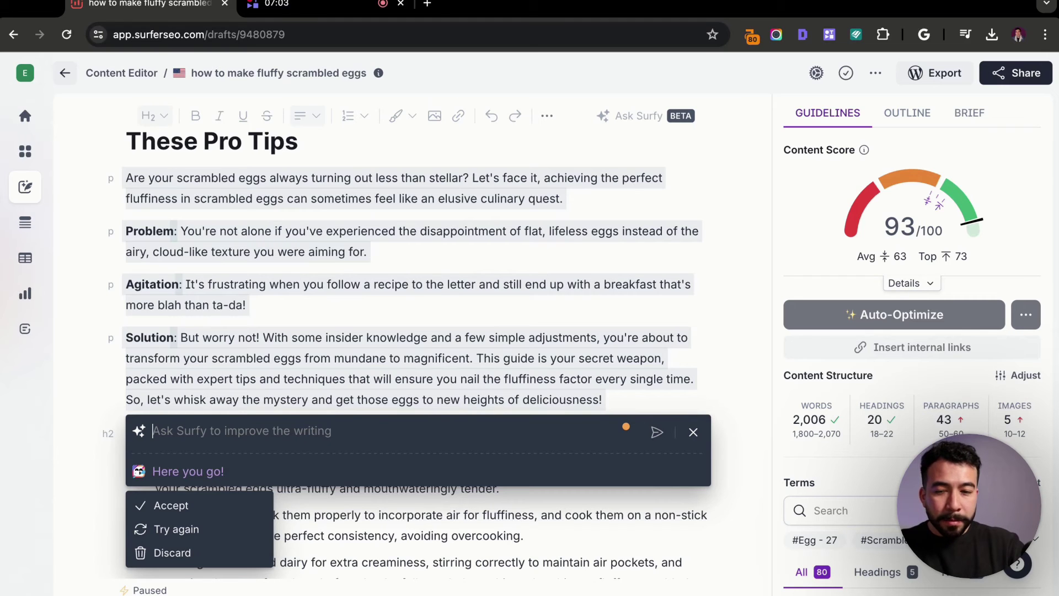
scroll(419, 299, down, 3)
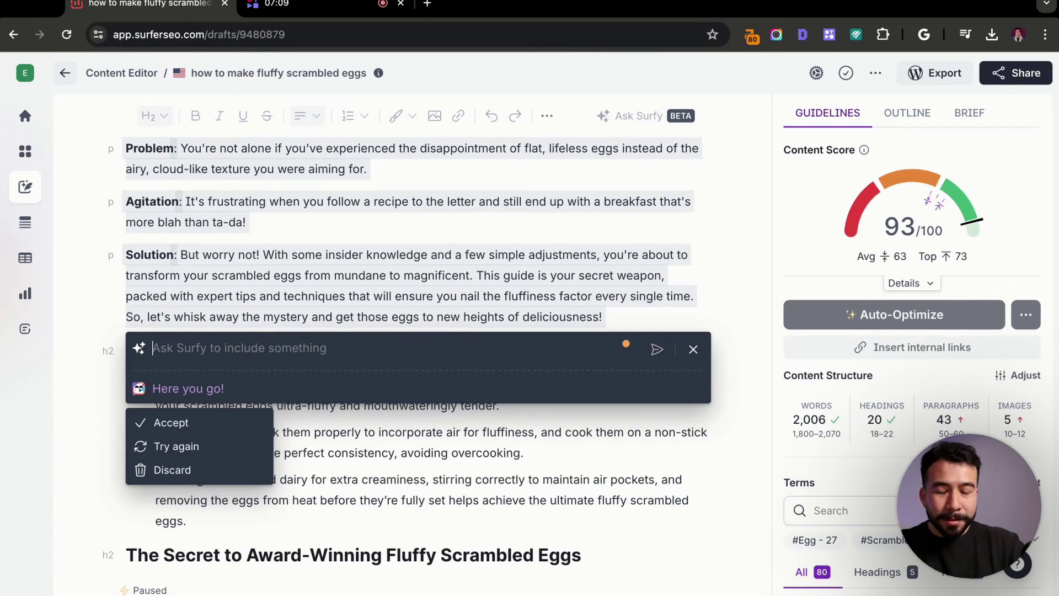
- Accept Surfy's rewrite and delete the Problem, Agitation and Solution labels from the intro
click(230, 427)
scroll(185, 331, up, 6)
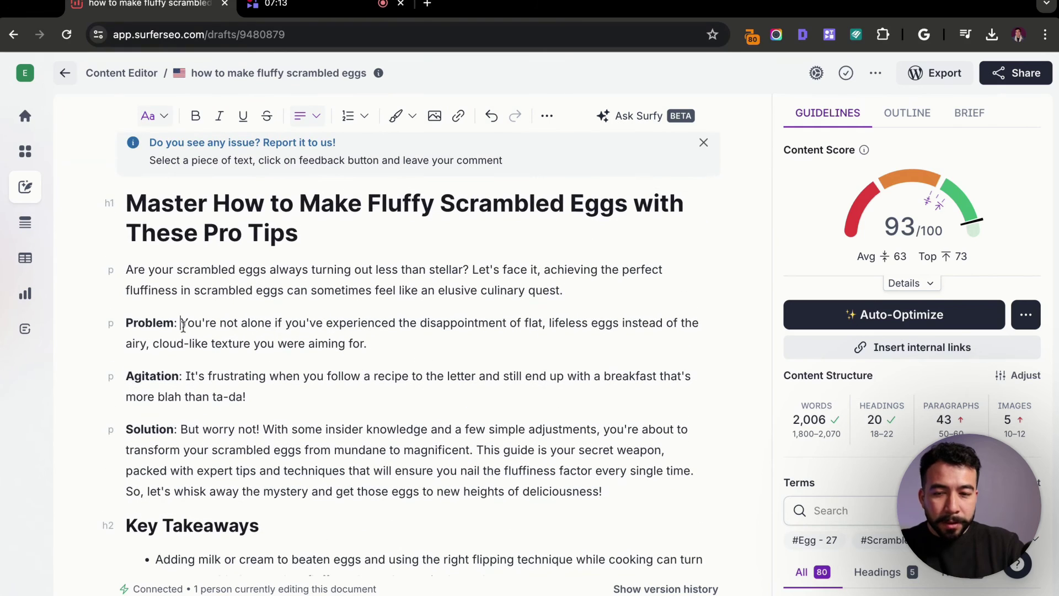
drag(183, 324, 126, 324)
key(BackSpace)
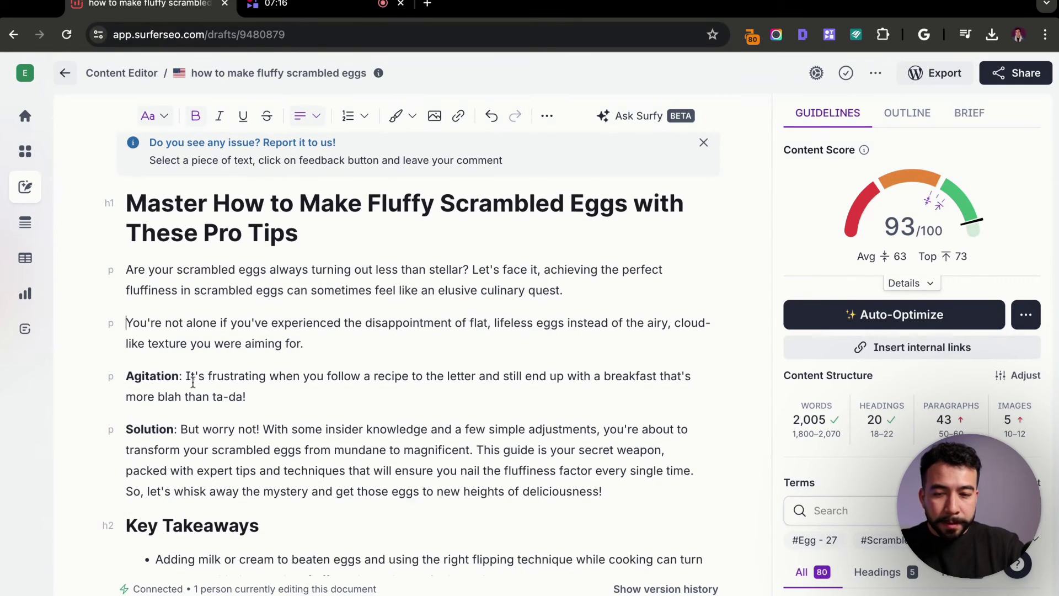
drag(186, 375, 126, 376)
key(BackSpace)
drag(181, 429, 126, 429)
key(BackSpace)
- Split the final intro paragraph at 'But worry not!', 'This guide' and 'So, let's whisk'
click(210, 429)
key(Return)
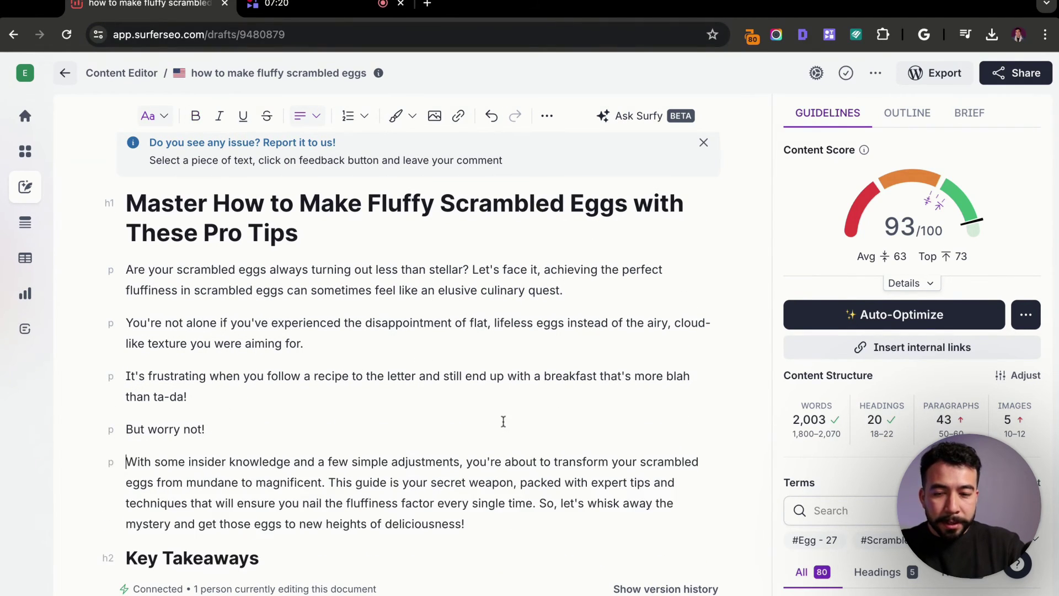
scroll(505, 389, down, 1)
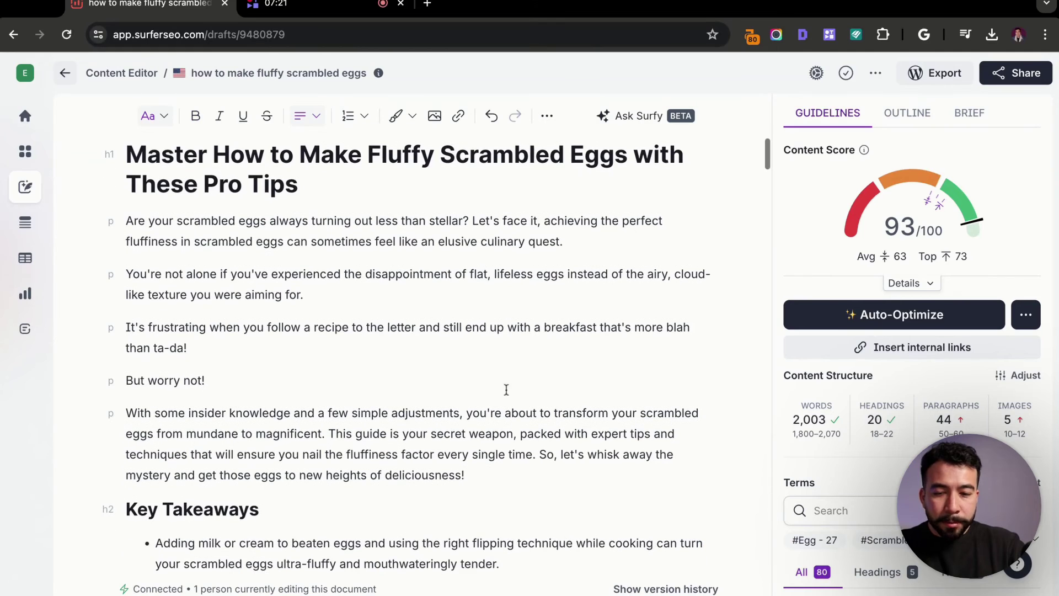
click(331, 432)
key(Return)
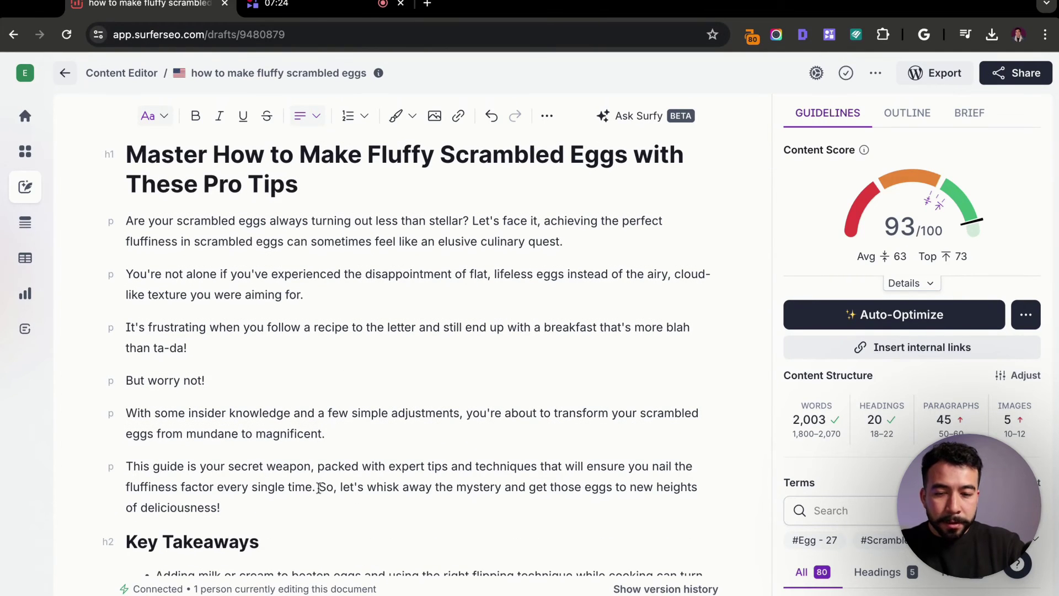
click(318, 486)
key(Return)
scroll(325, 327, down, 5)
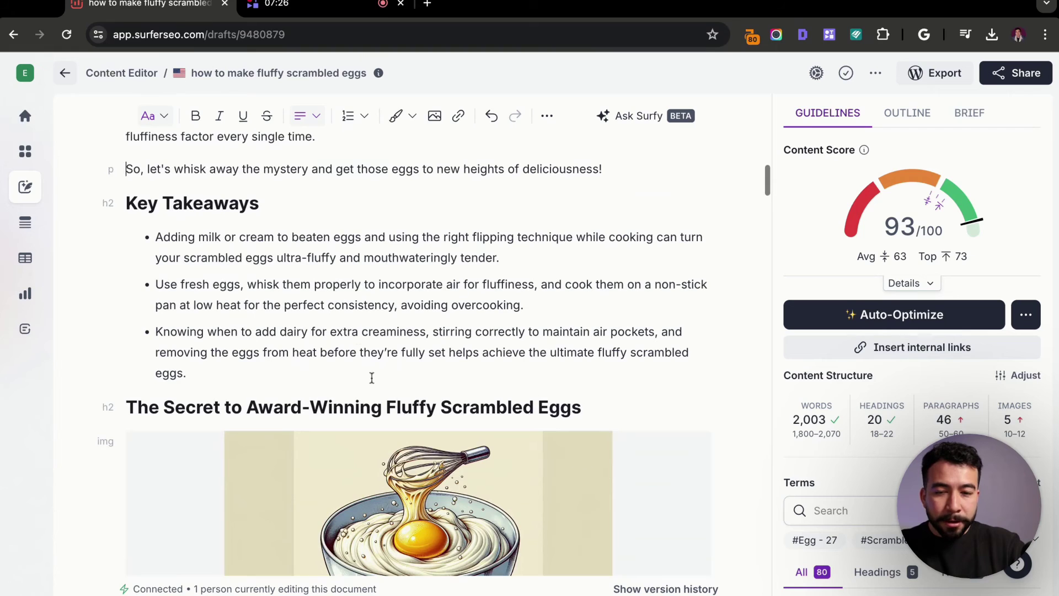
click(268, 377)
key(shift+Up)
key(shift+Up)
key(shift+Up)
key(shift+Up)
key(shift+Up)
key(shift+Up)
key(shift+Up)
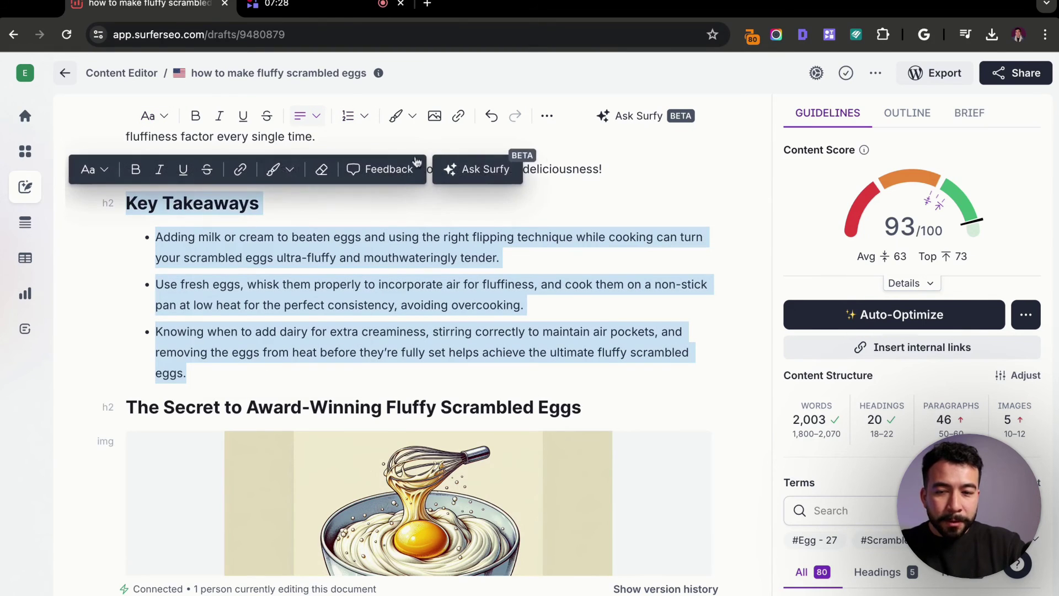
- Ask Surfy to rename Key Takeaways to 'Summary' and shorten its bullets, then accept the result
click(478, 169)
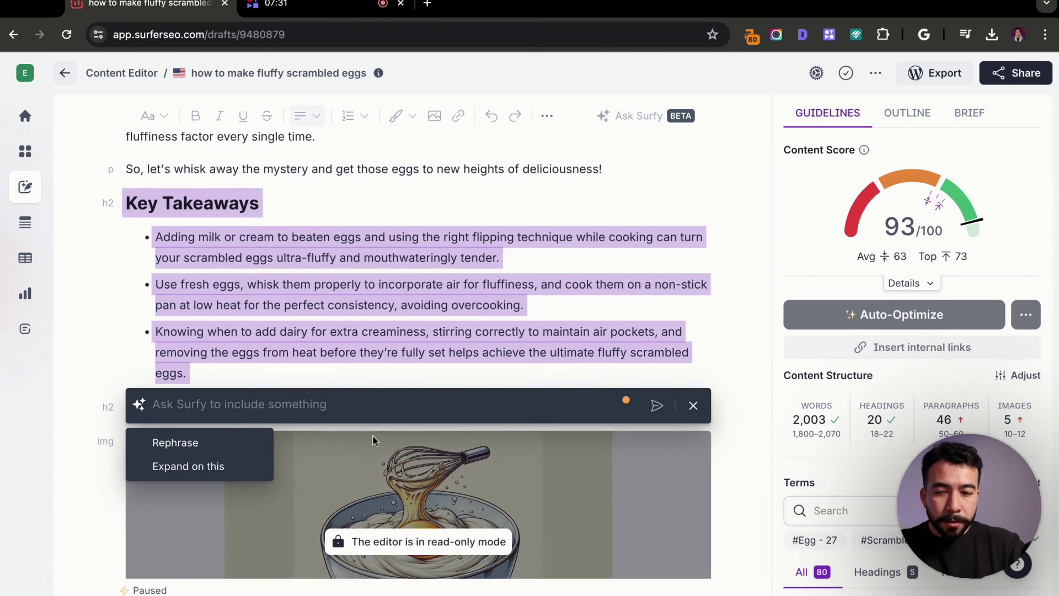
text(change the heading th)
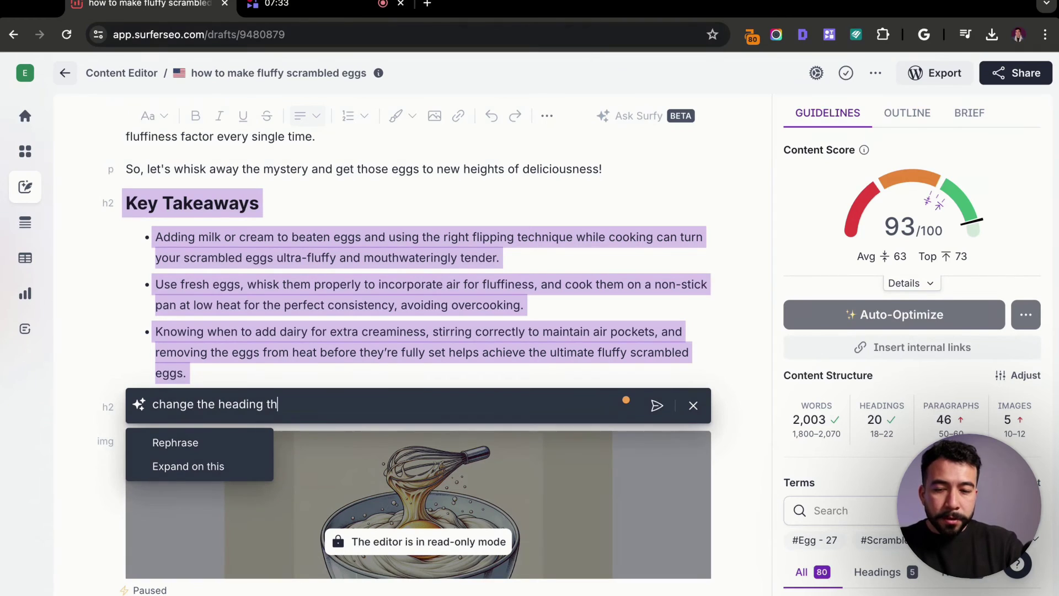
key(BackSpace)
text(o - Summary. )
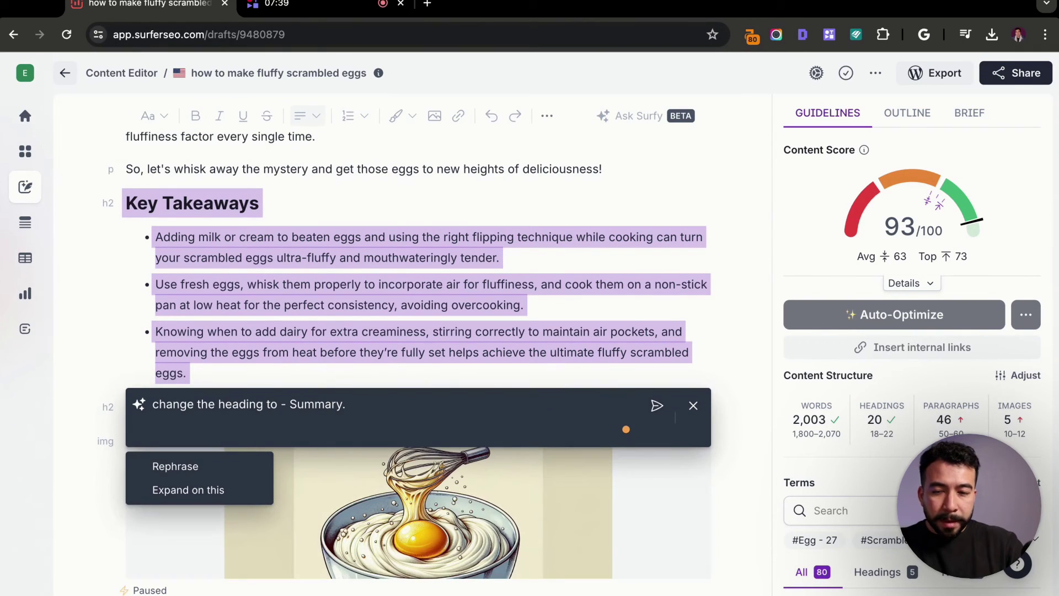
text(Make the bullet )
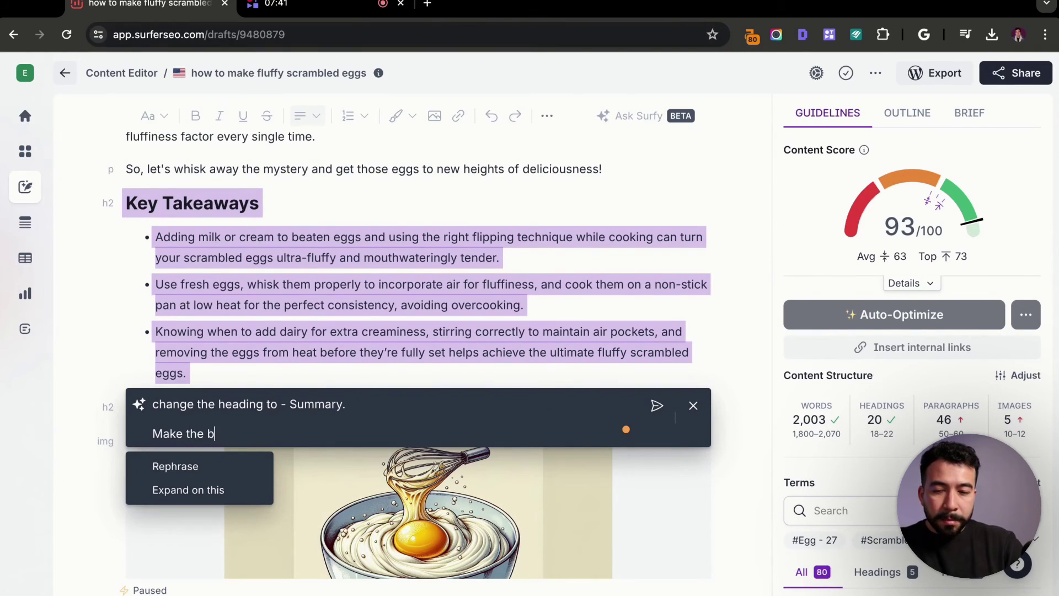
text(points a)
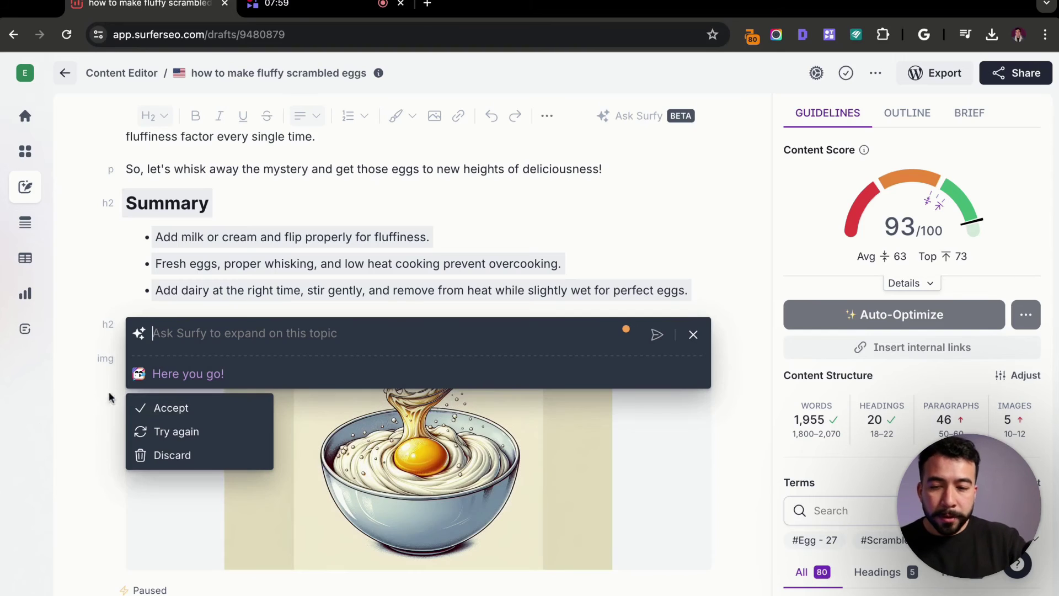
click(151, 407)
- Have Surfy add line breaks, bullet points and humor to both Choosing the Right Eggs paragraphs, then accept
scroll(518, 291, down, 2)
scroll(517, 291, down, 6)
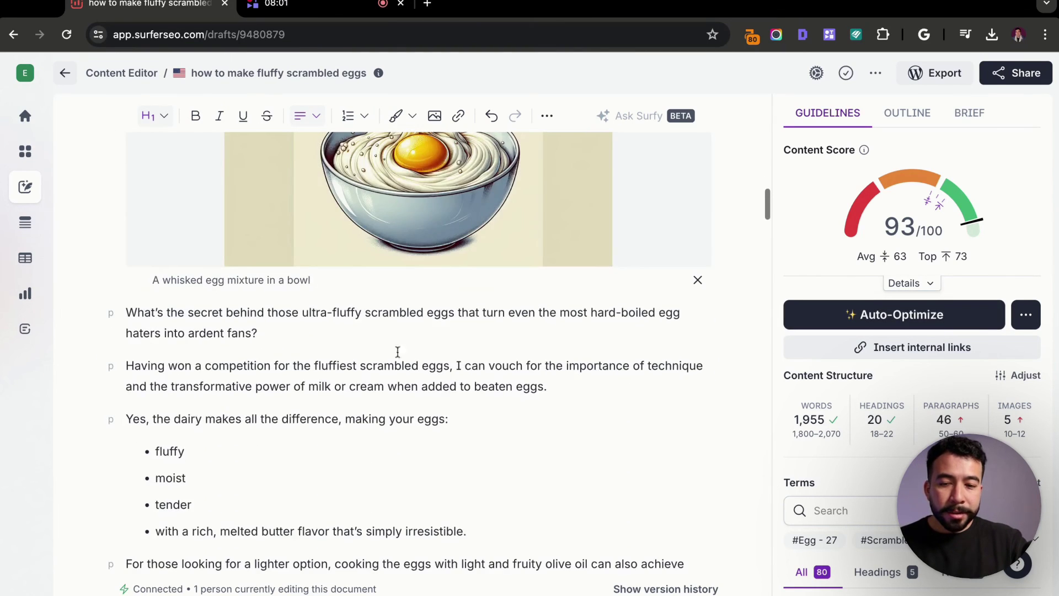
scroll(335, 389, down, 10)
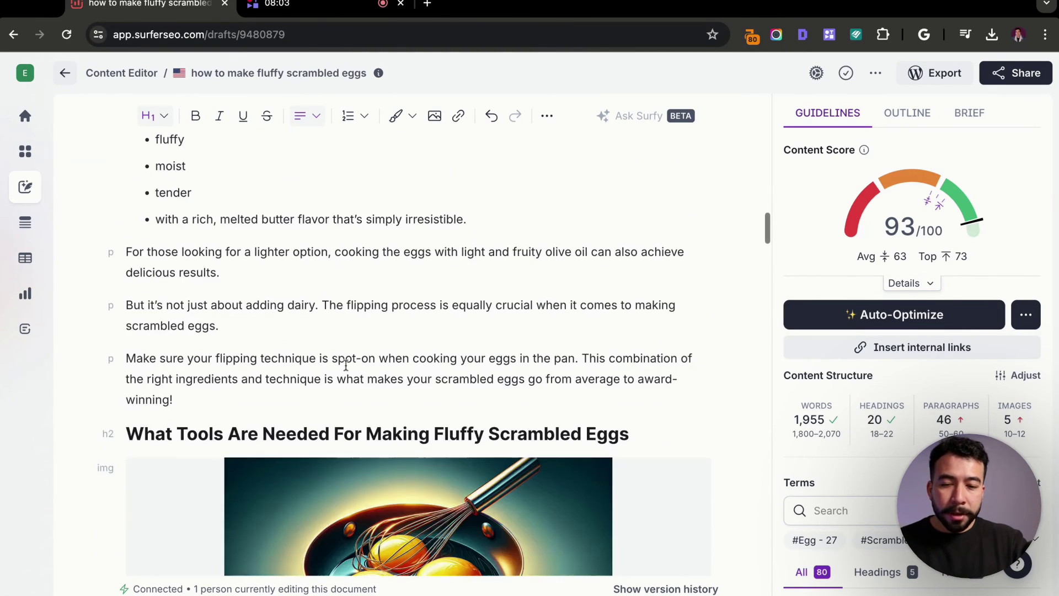
scroll(346, 365, down, 7)
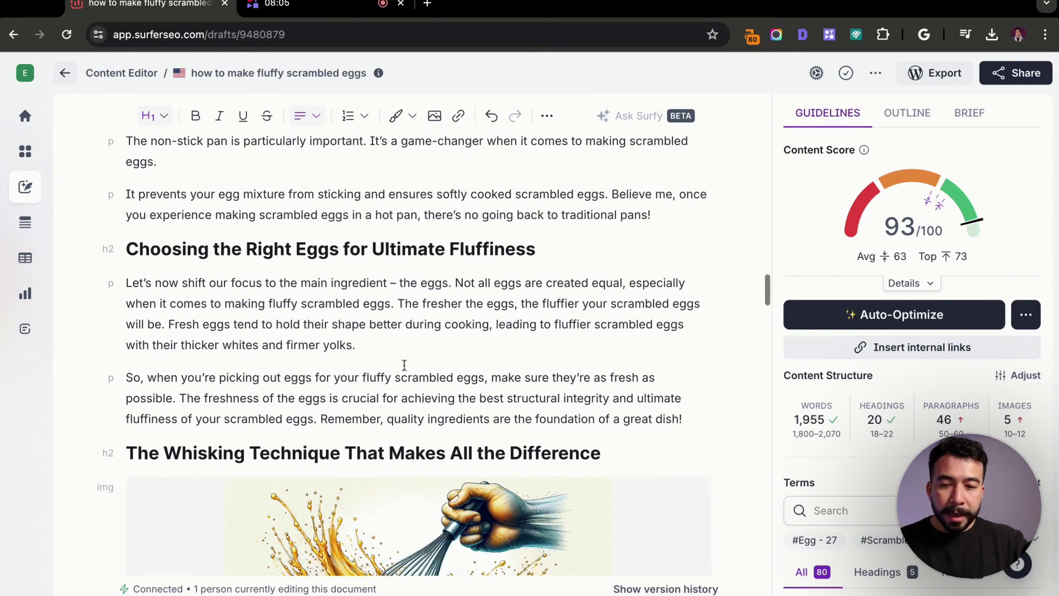
click(690, 413)
drag(689, 413, 125, 282)
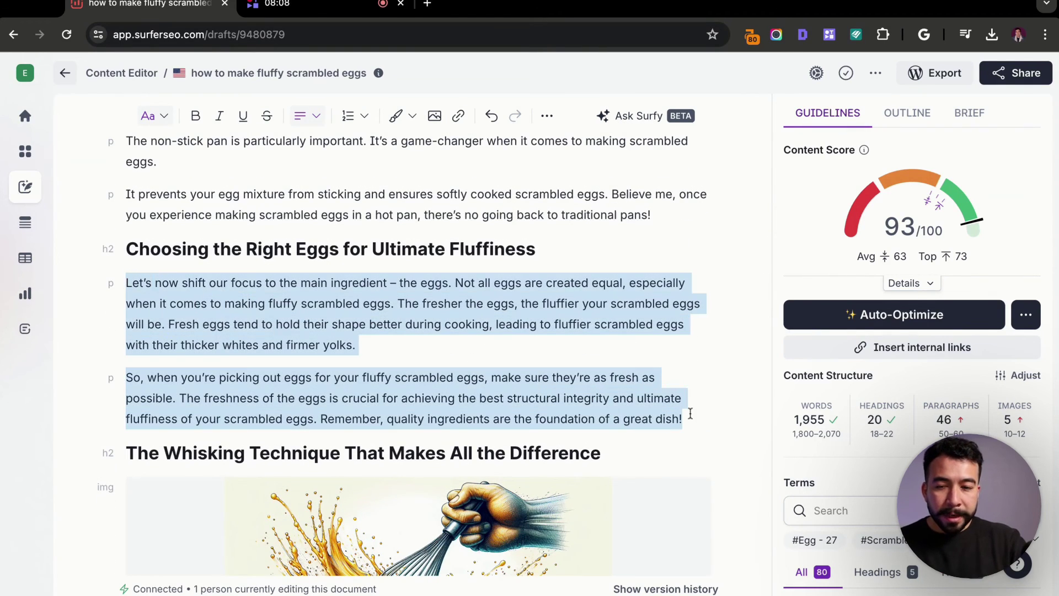
click(598, 263)
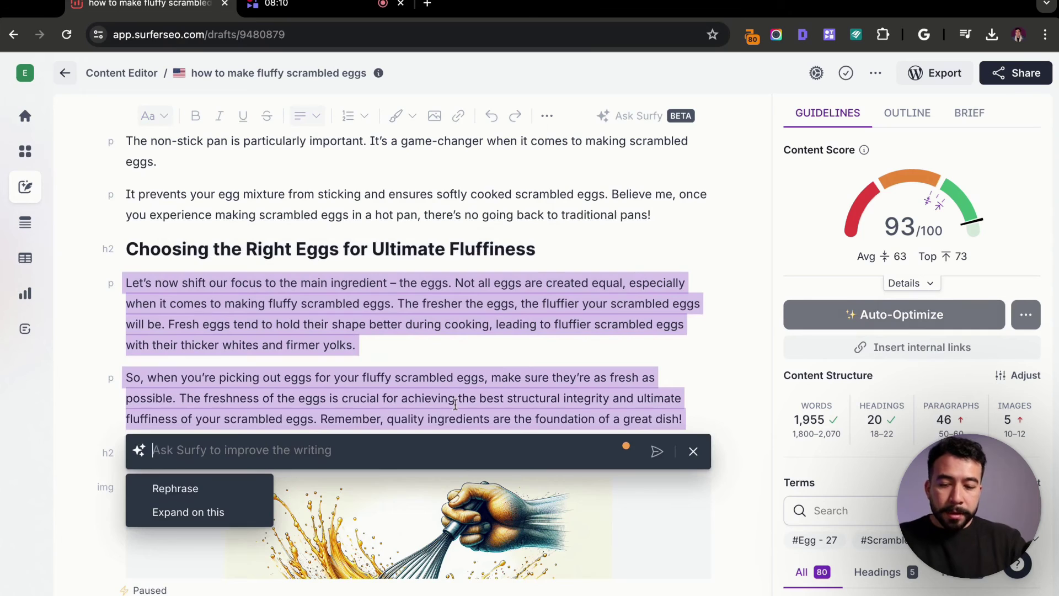
text(add line brea)
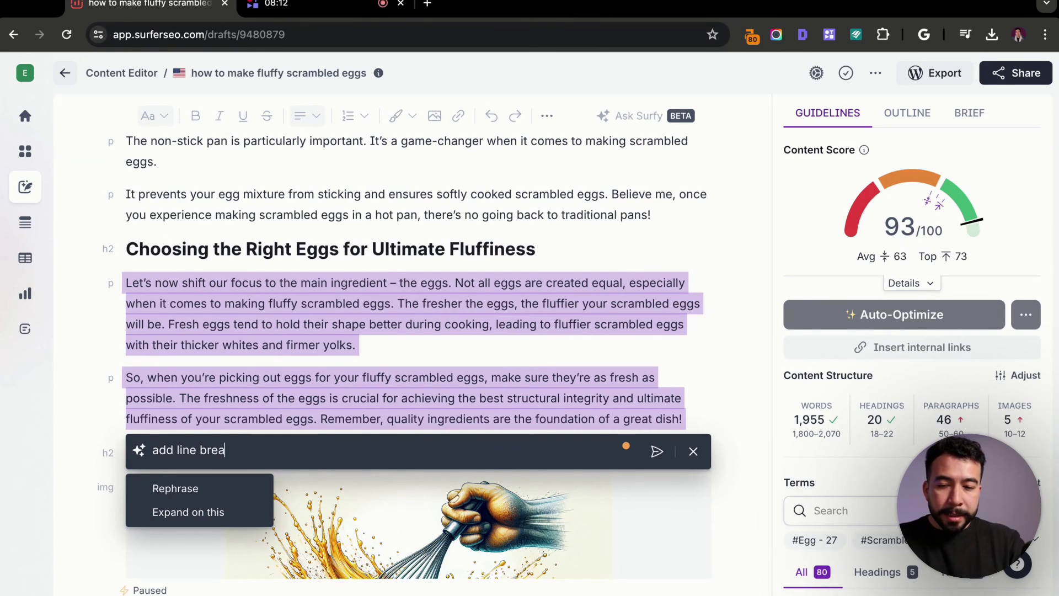
text(ks. add some bulle)
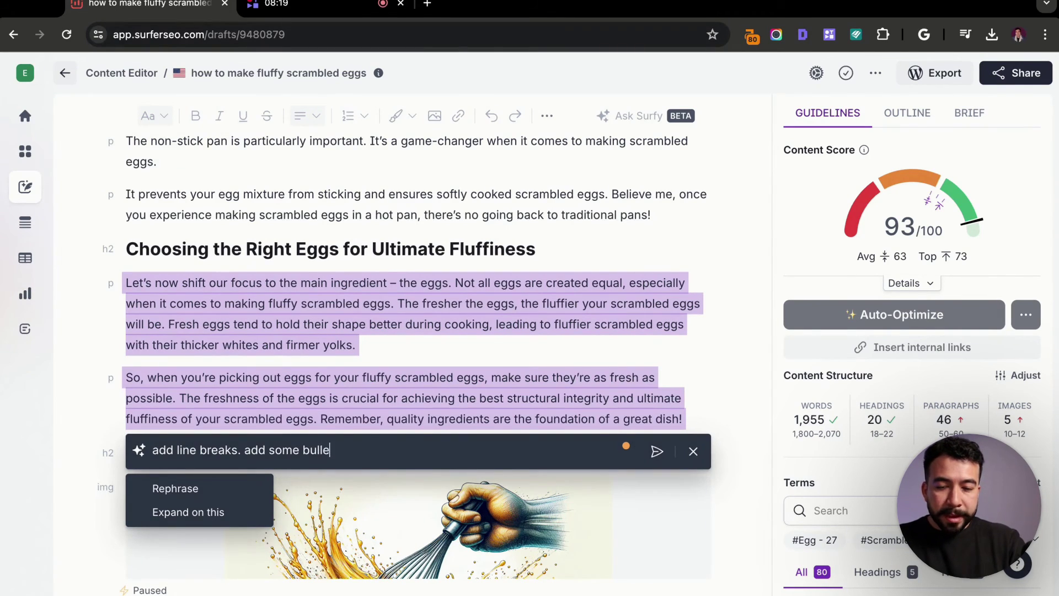
text(t points. and add some hum)
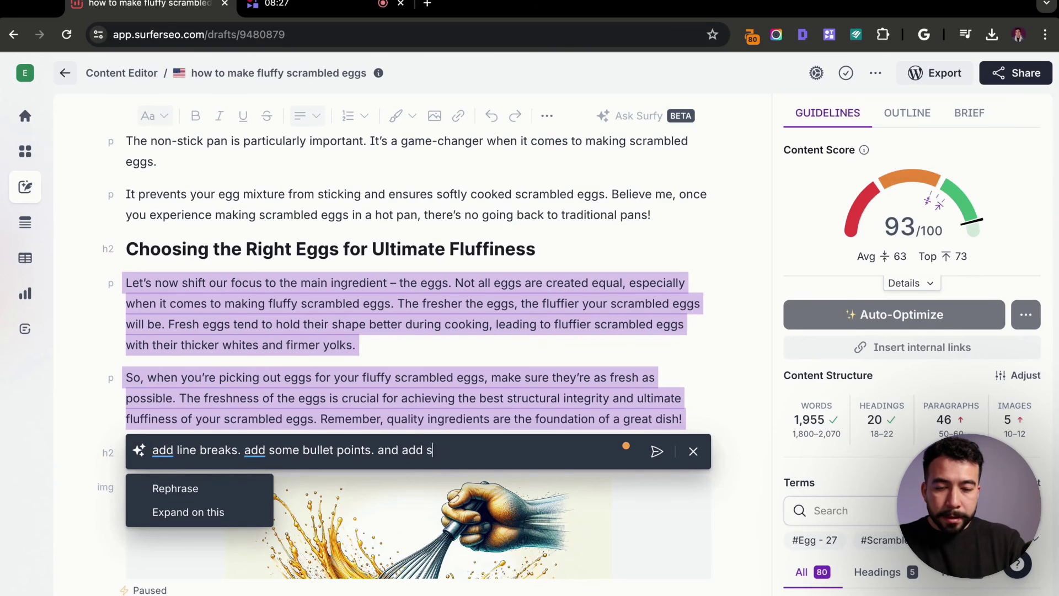
text(or)
key(Return)
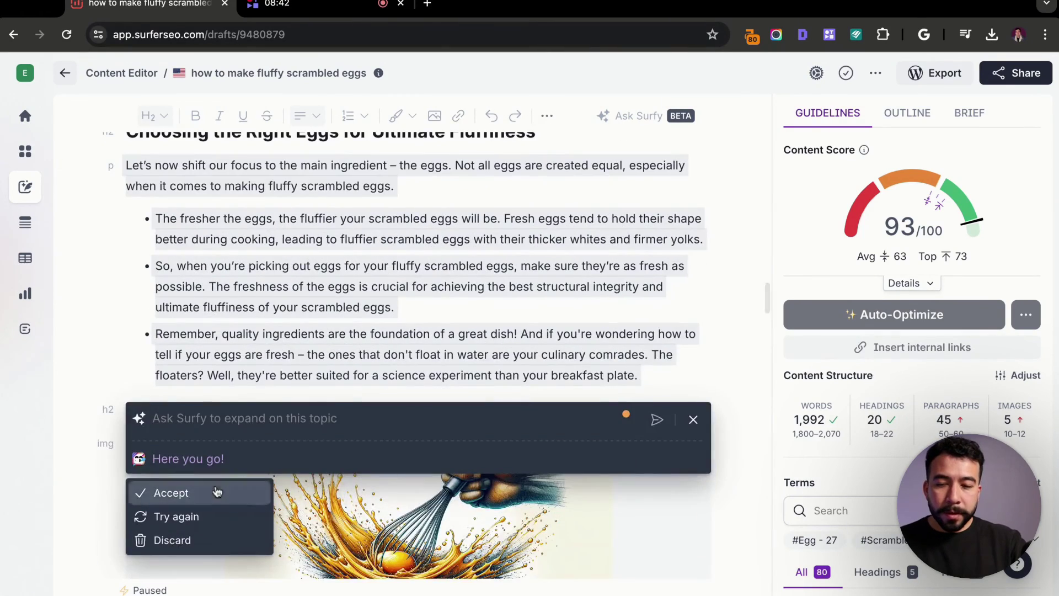
click(217, 492)
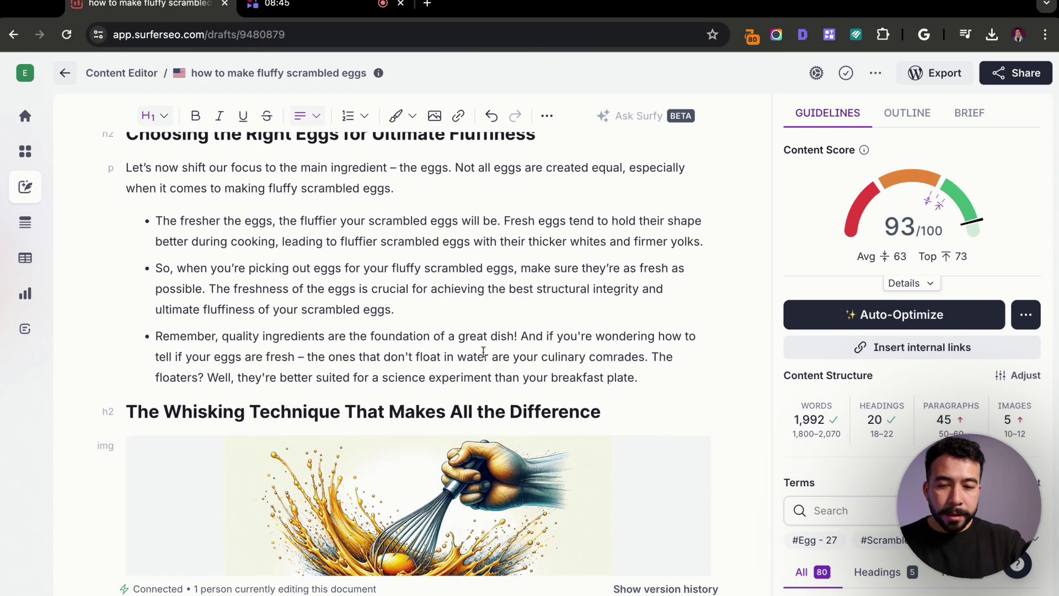
- Start new paragraphs at 'The whisking technique', 'But remember' and 'An electric mixer'
scroll(472, 354, down, 8)
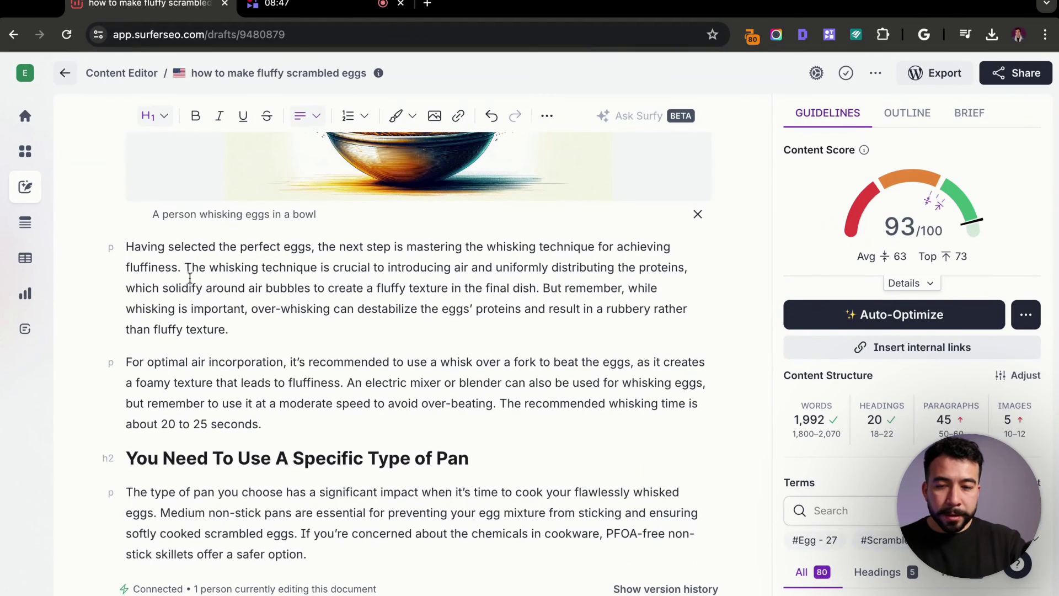
click(188, 270)
key(Return)
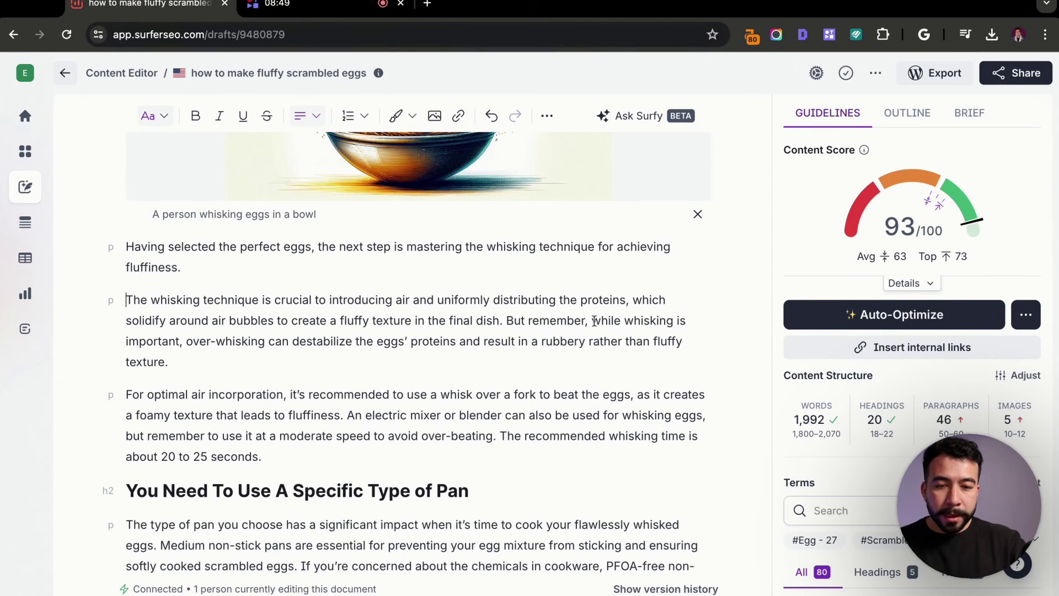
click(504, 321)
key(Return)
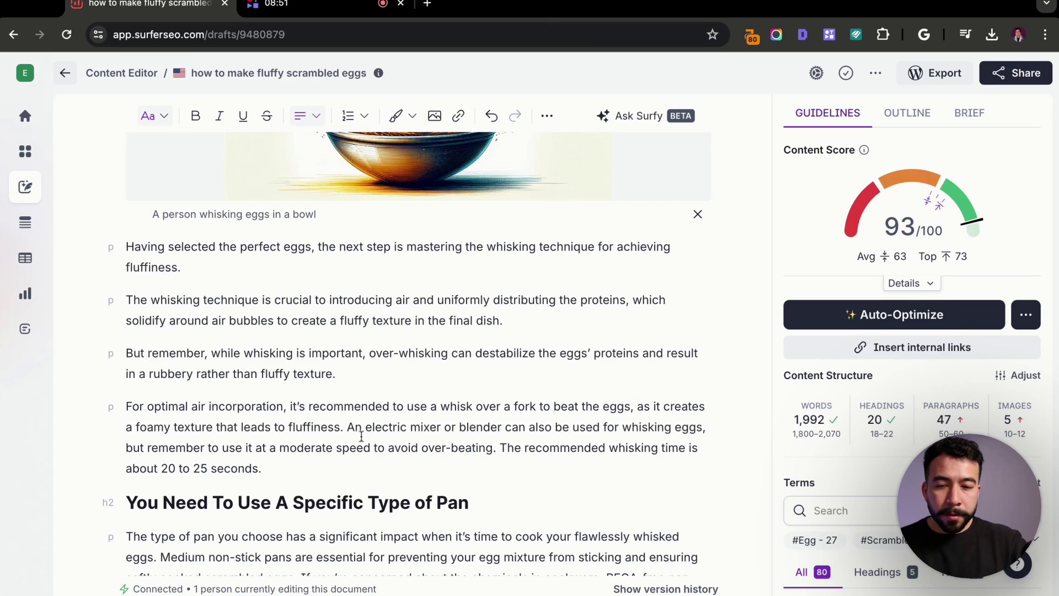
click(345, 427)
key(Return)
scroll(392, 390, down, 2)
scroll(392, 389, up, 2)
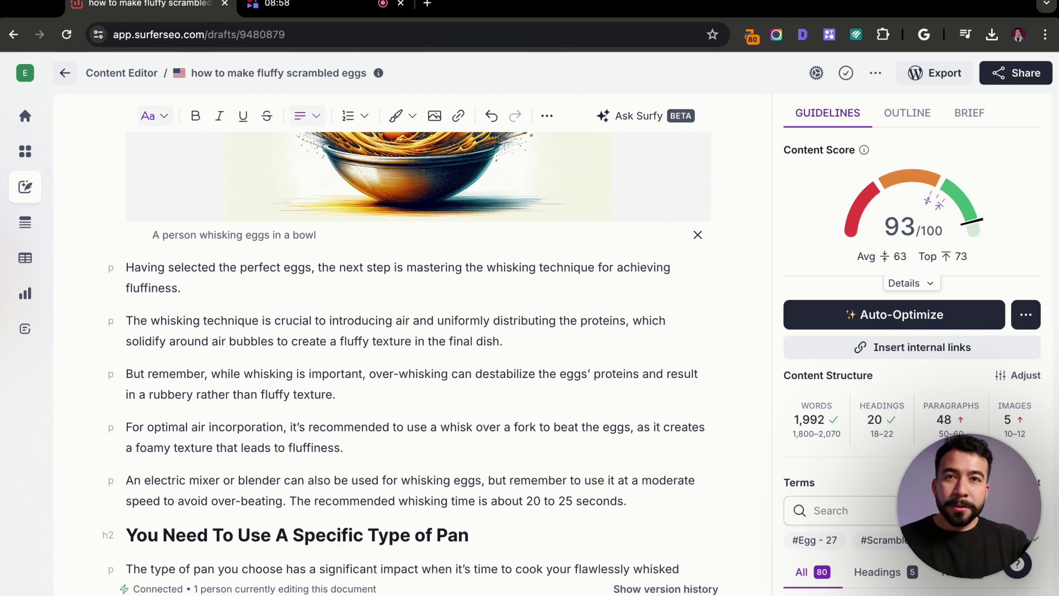
scroll(461, 414, up, 4)
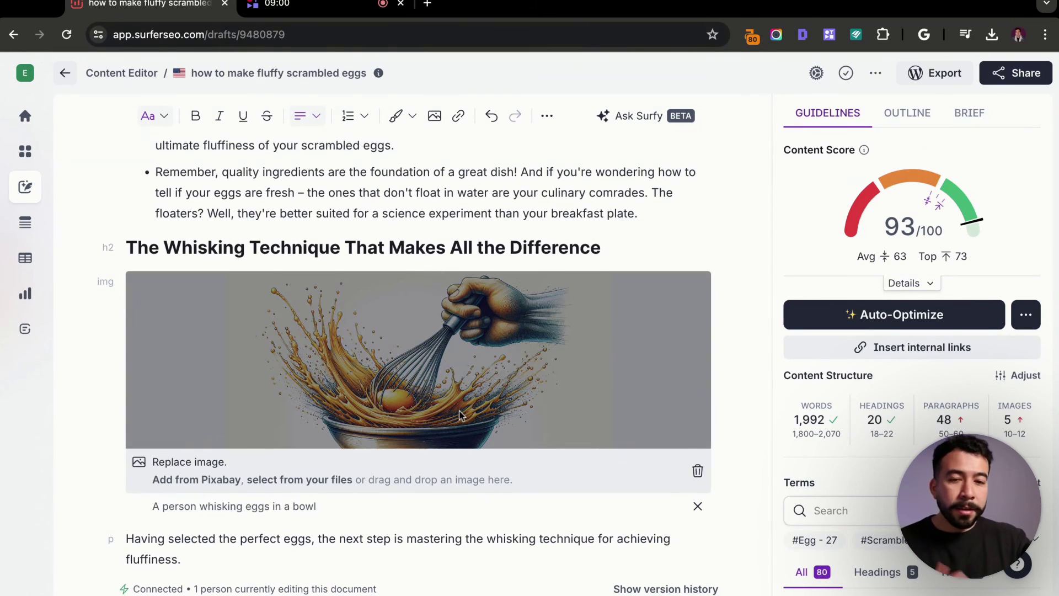
scroll(461, 414, down, 4)
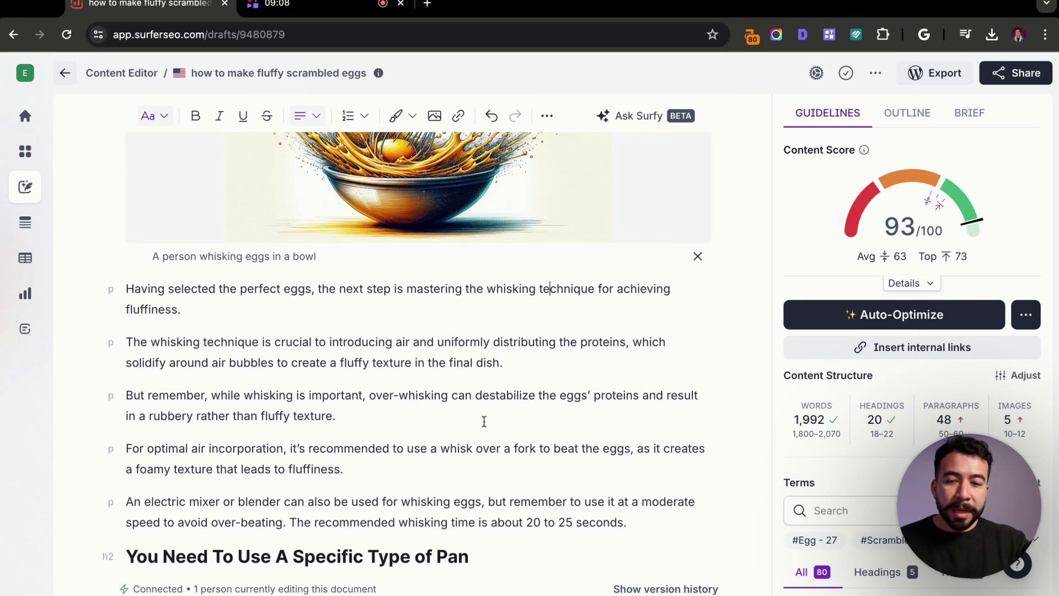
scroll(483, 386, down, 9)
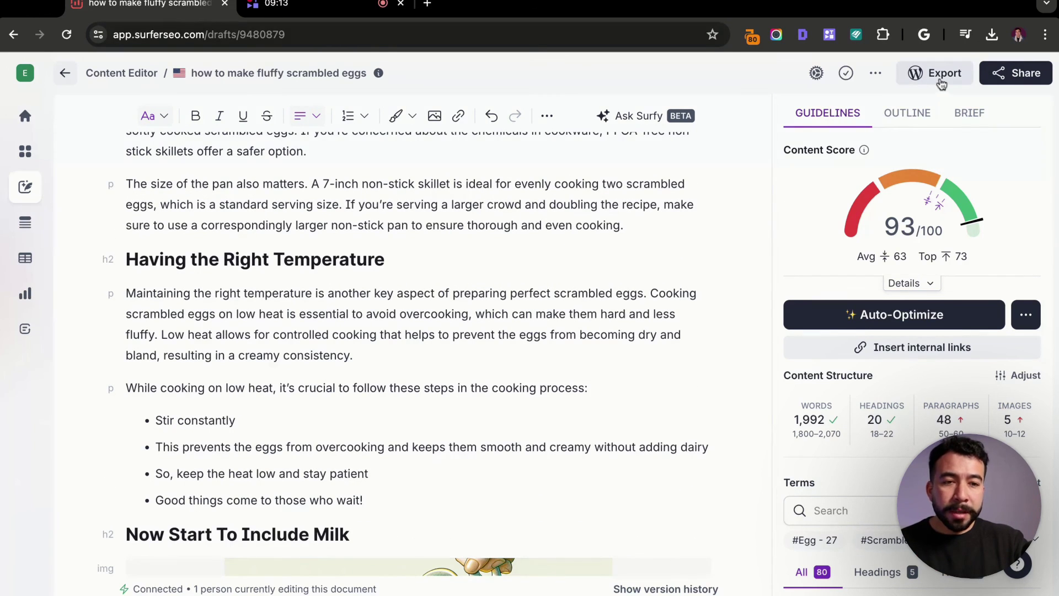
click(942, 82)
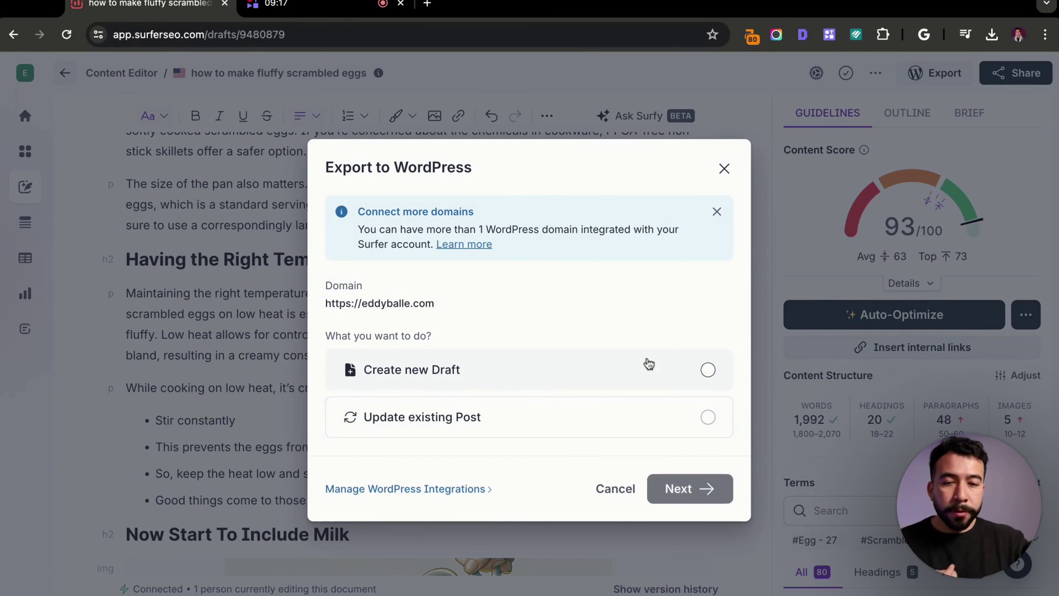
click(723, 169)
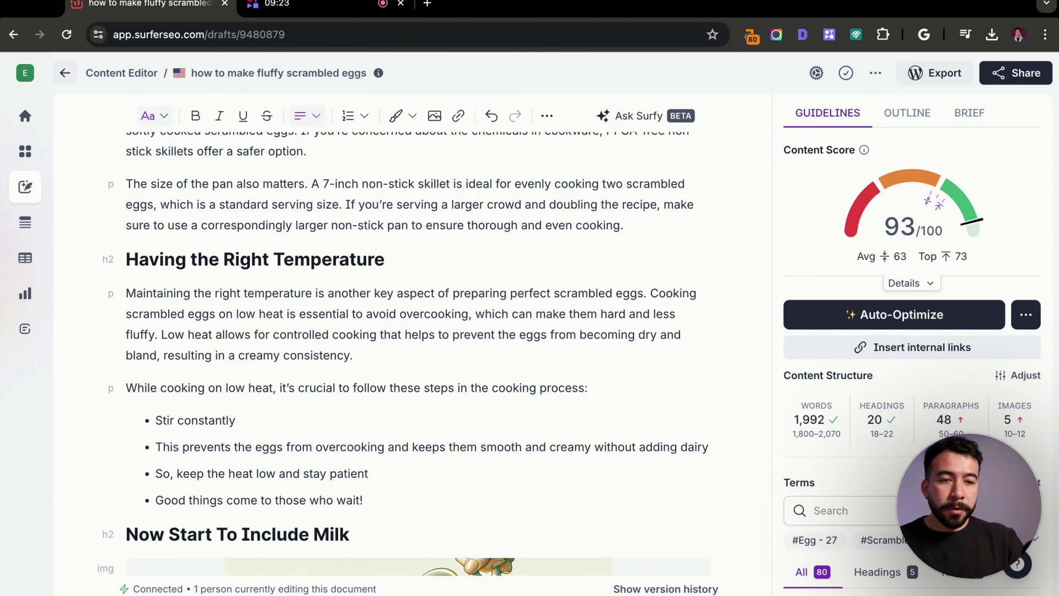
click(875, 77)
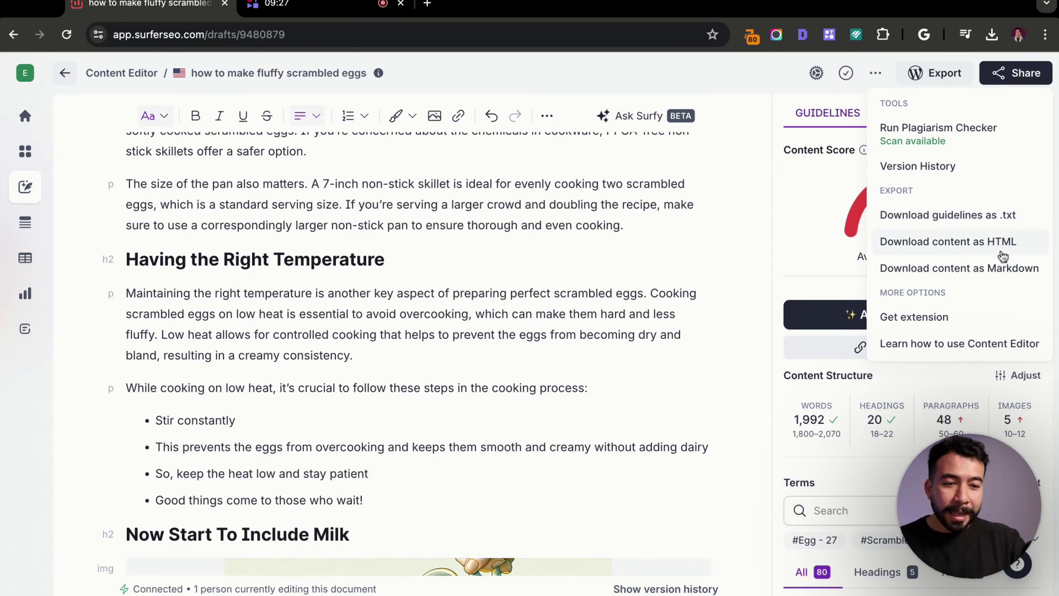
click(649, 235)
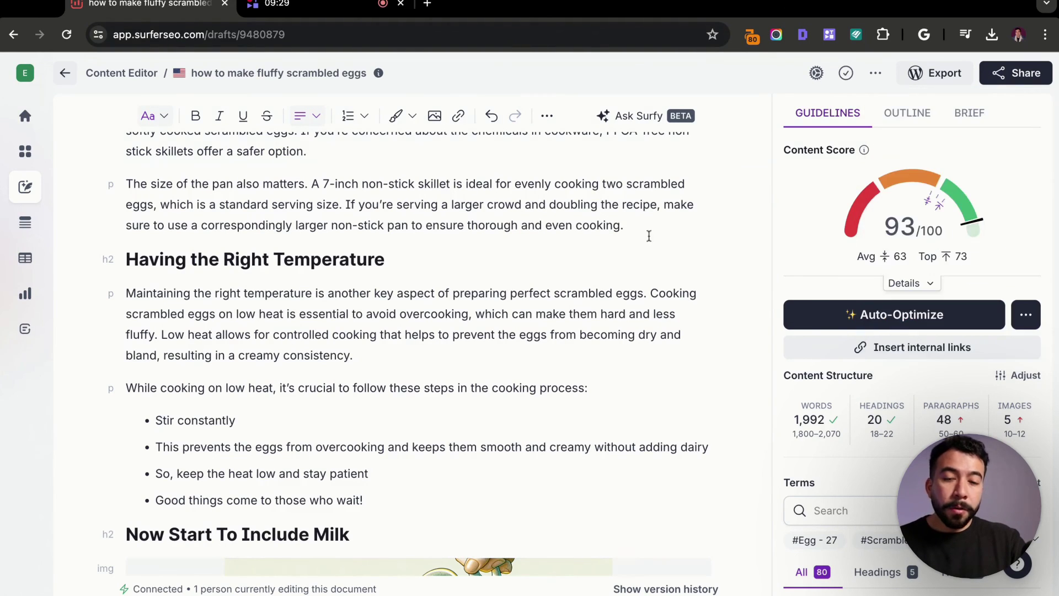
scroll(539, 243, up, 20)
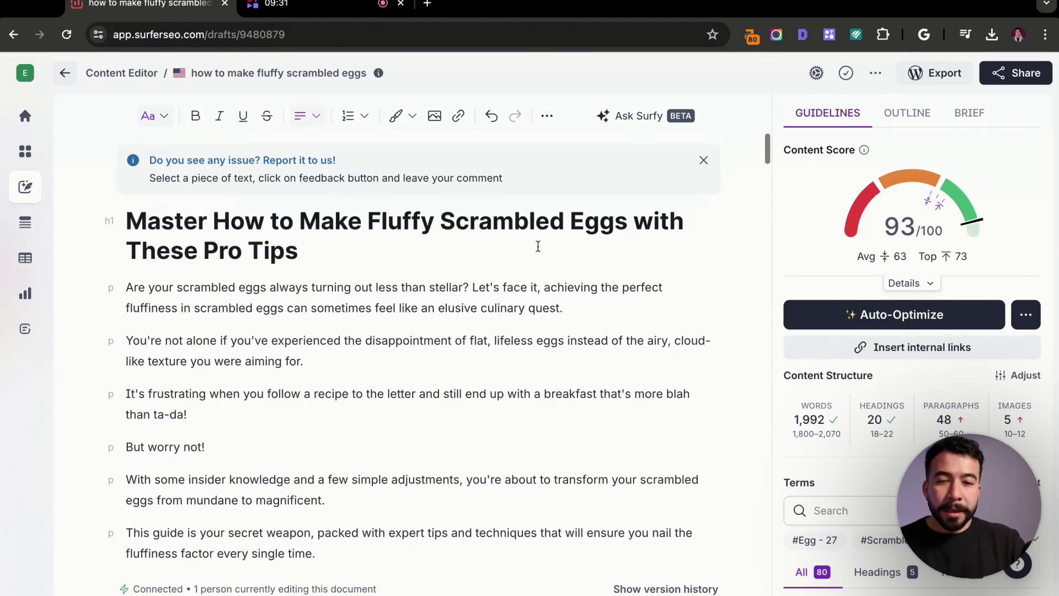